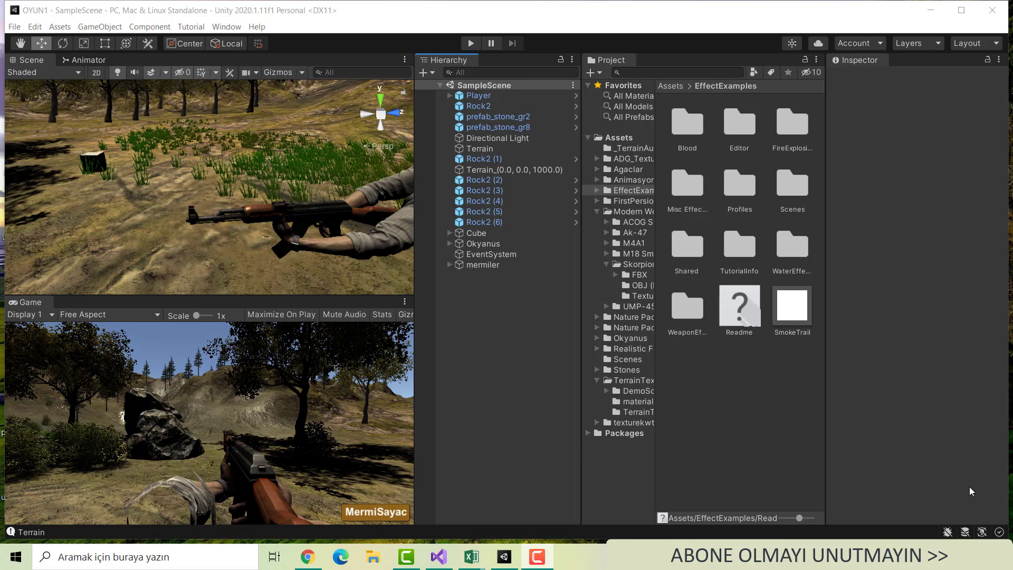
Switch from Unity to the TurboSquid homepage already open in Chrome
{"action": "left_click", "coordinate": [307, 559]}
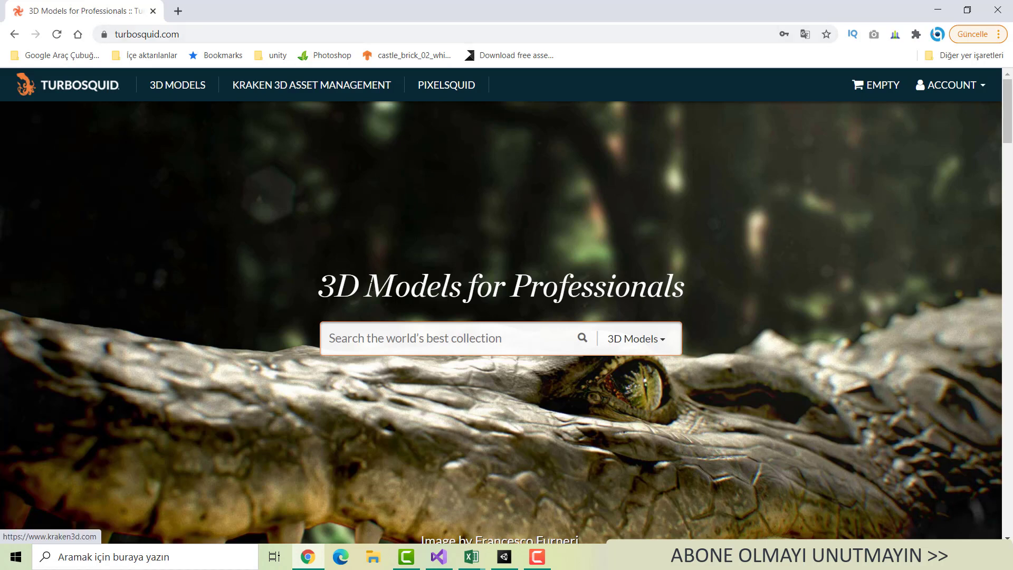
Browse the TurboSquid homepage category rows and open the Architecture 3D Models listing
{"action": "scroll", "coordinate": [378, 252], "scroll_direction": "down", "scroll_amount": 3}
{"action": "scroll", "coordinate": [385, 252], "scroll_direction": "down", "scroll_amount": 4}
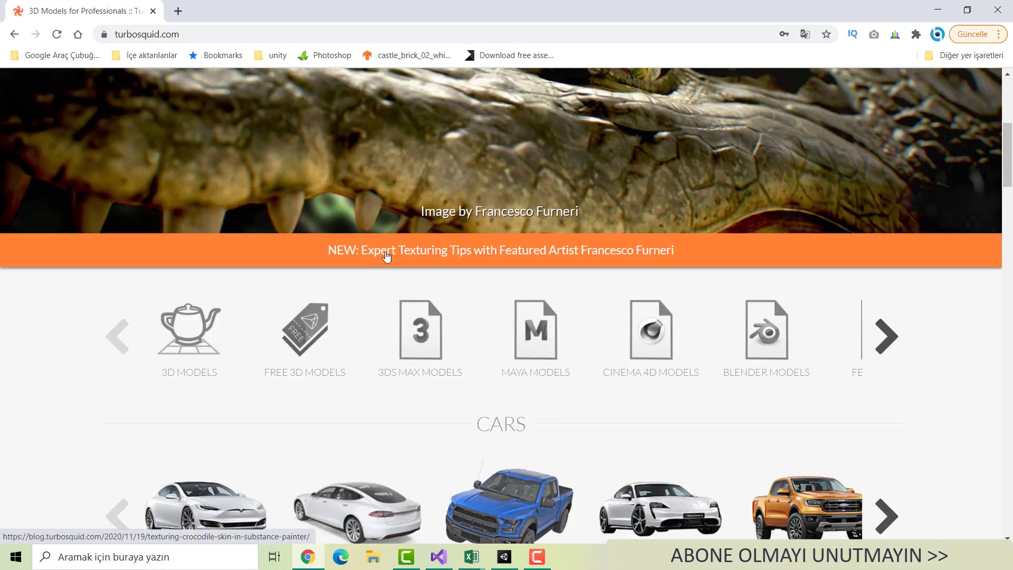
{"action": "scroll", "coordinate": [387, 269], "scroll_direction": "down", "scroll_amount": 4}
{"action": "scroll", "coordinate": [388, 269], "scroll_direction": "up", "scroll_amount": 8}
{"action": "scroll", "coordinate": [396, 359], "scroll_direction": "up", "scroll_amount": 2}
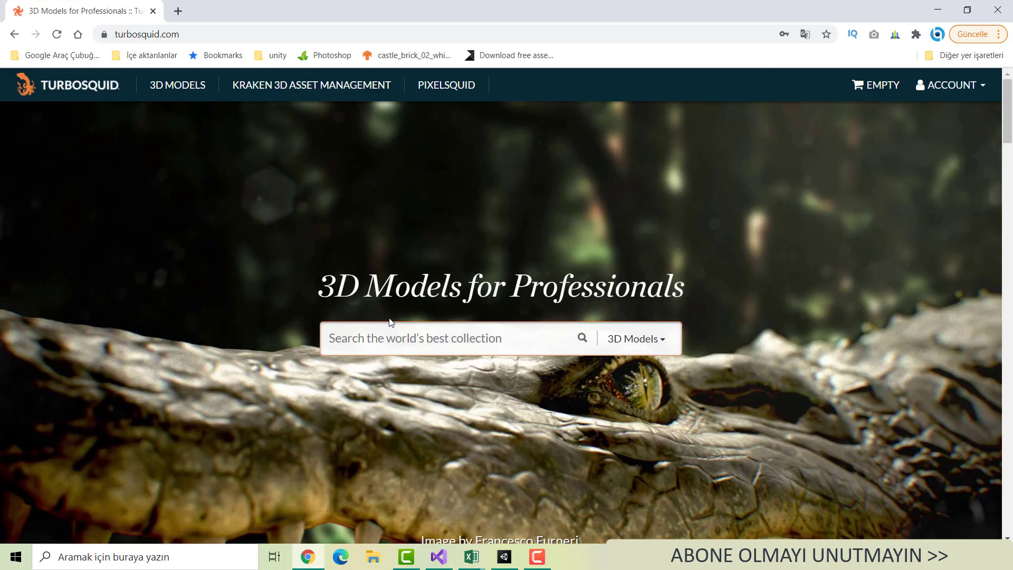
{"action": "scroll", "coordinate": [391, 321], "scroll_direction": "down", "scroll_amount": 6}
{"action": "scroll", "coordinate": [392, 317], "scroll_direction": "down", "scroll_amount": 4}
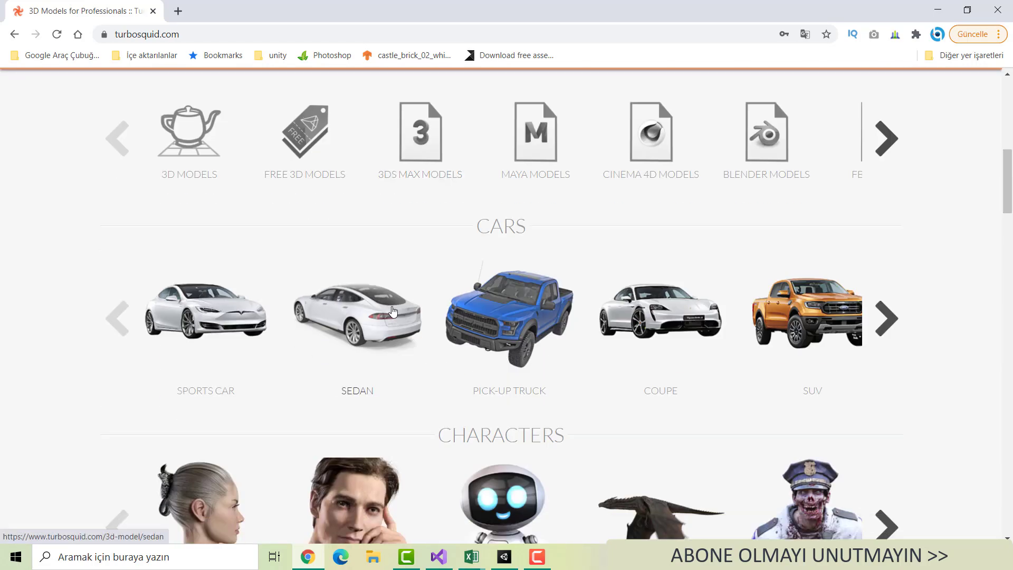
{"action": "scroll", "coordinate": [263, 290], "scroll_direction": "down", "scroll_amount": 4}
{"action": "scroll", "coordinate": [243, 280], "scroll_direction": "up", "scroll_amount": 1}
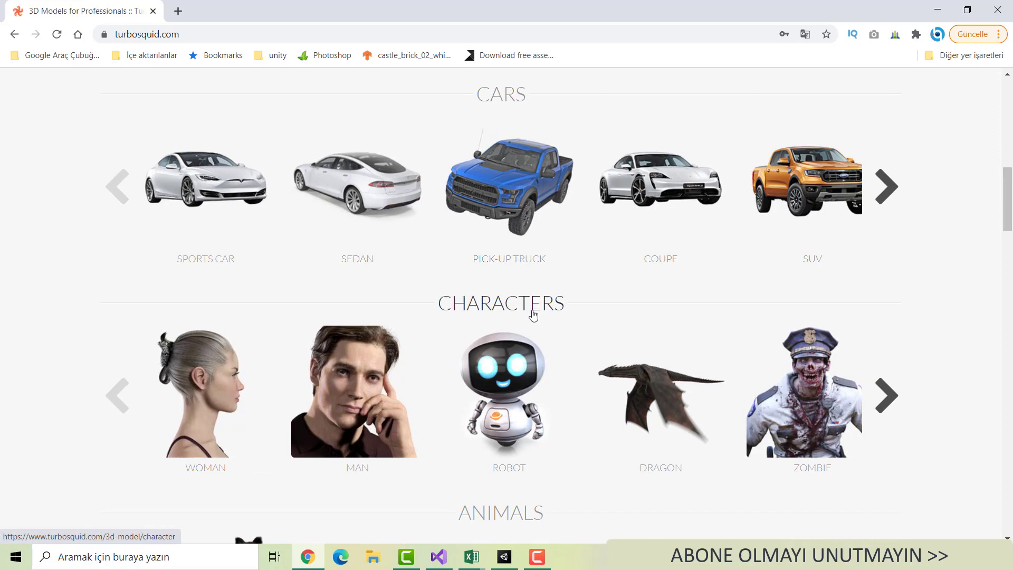
{"action": "scroll", "coordinate": [507, 316], "scroll_direction": "down", "scroll_amount": 4}
{"action": "scroll", "coordinate": [527, 264], "scroll_direction": "down", "scroll_amount": 2}
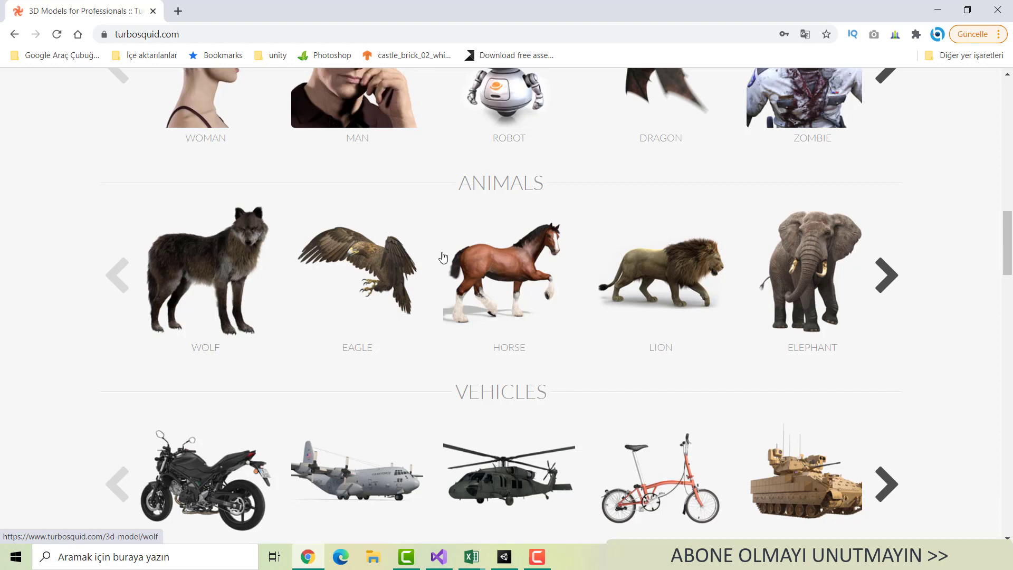
{"action": "scroll", "coordinate": [815, 221], "scroll_direction": "down", "scroll_amount": 5}
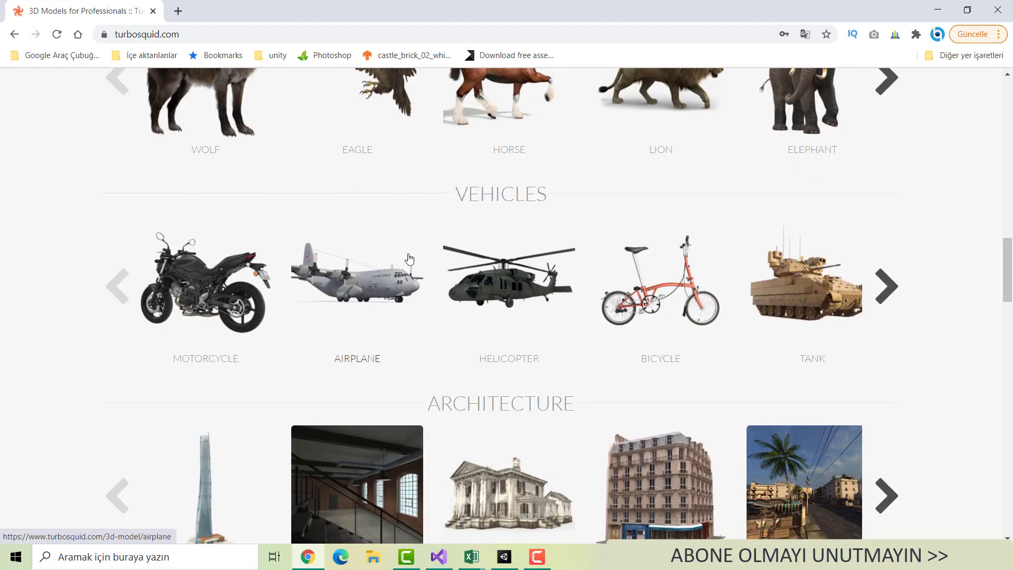
{"action": "scroll", "coordinate": [818, 235], "scroll_direction": "down", "scroll_amount": 3}
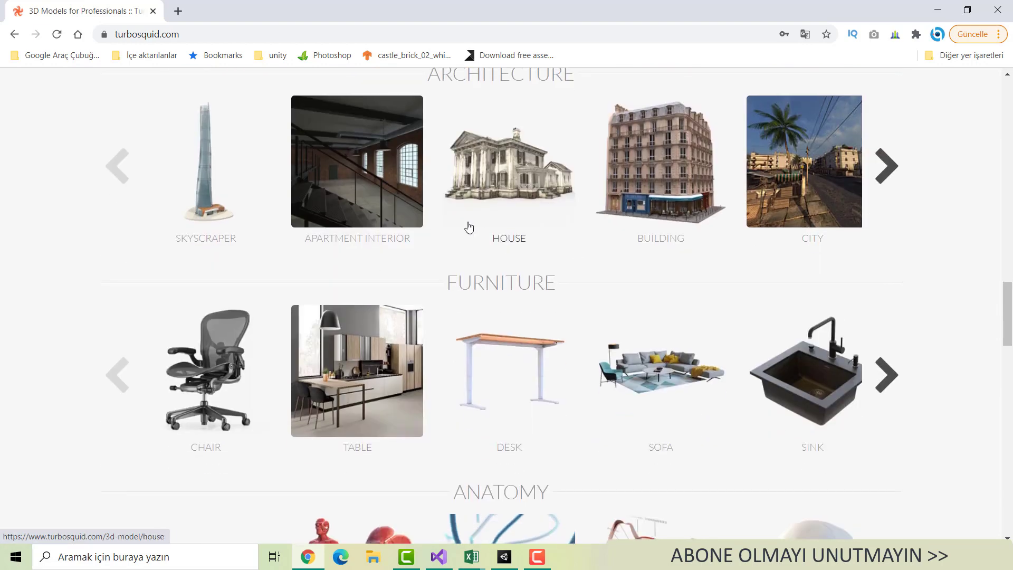
{"action": "scroll", "coordinate": [308, 207], "scroll_direction": "down", "scroll_amount": 3}
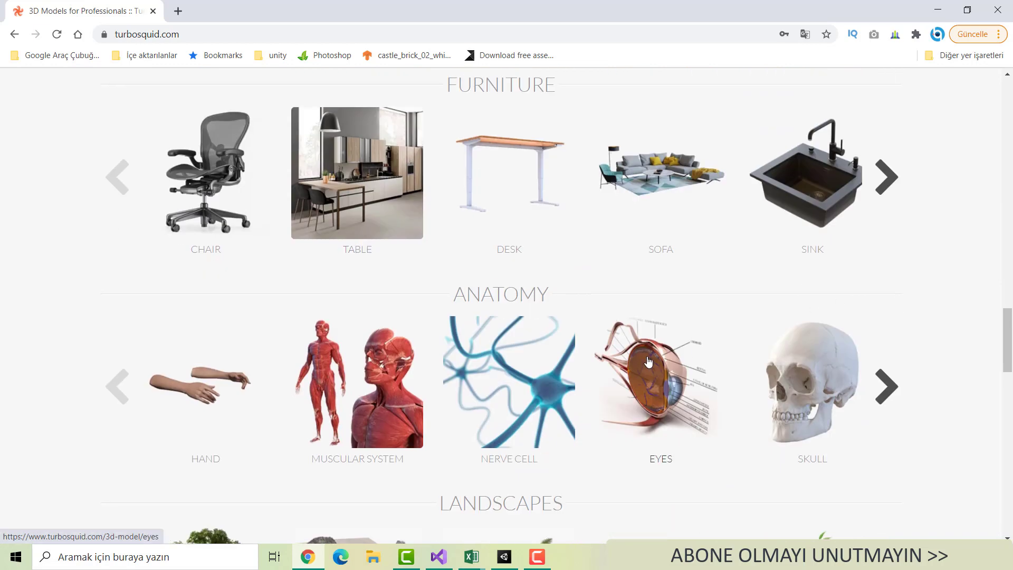
{"action": "scroll", "coordinate": [636, 347], "scroll_direction": "down", "scroll_amount": 5}
{"action": "scroll", "coordinate": [636, 344], "scroll_direction": "down", "scroll_amount": 5}
{"action": "scroll", "coordinate": [636, 343], "scroll_direction": "up", "scroll_amount": 6}
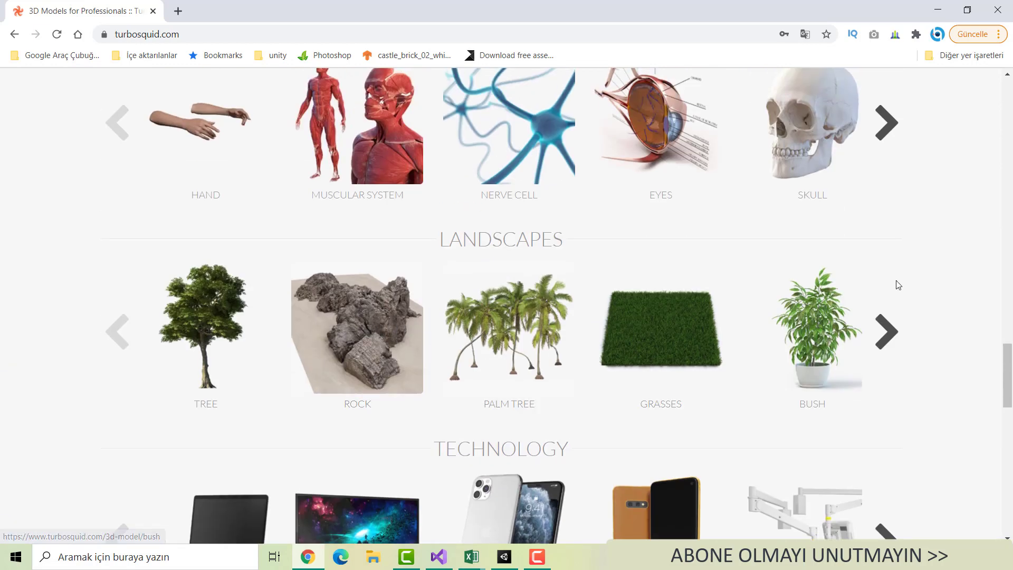
{"action": "scroll", "coordinate": [750, 311], "scroll_direction": "up", "scroll_amount": 4}
{"action": "scroll", "coordinate": [694, 330], "scroll_direction": "up", "scroll_amount": 2}
{"action": "scroll", "coordinate": [694, 330], "scroll_direction": "up", "scroll_amount": 2}
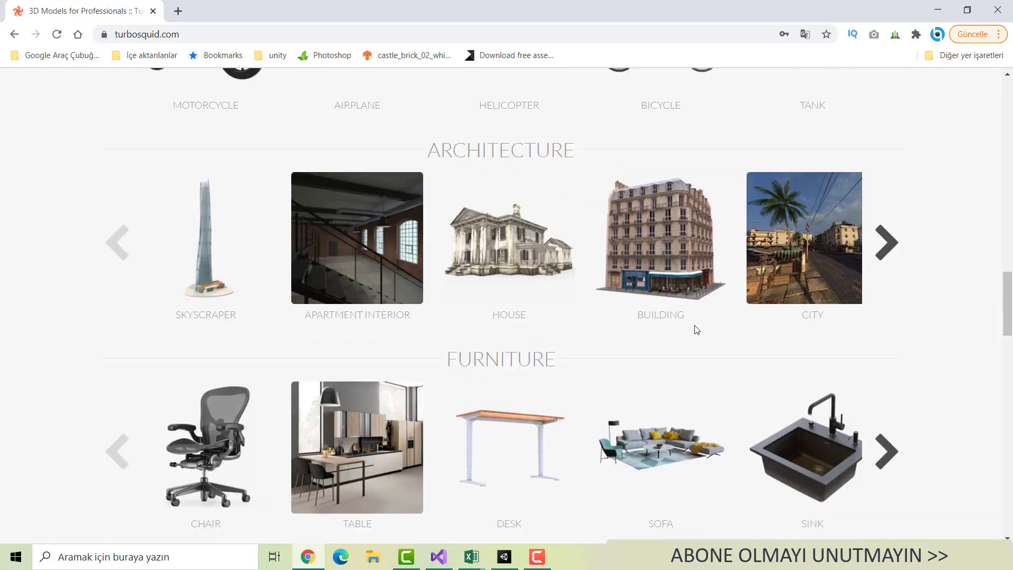
{"action": "scroll", "coordinate": [691, 330], "scroll_direction": "up", "scroll_amount": 1}
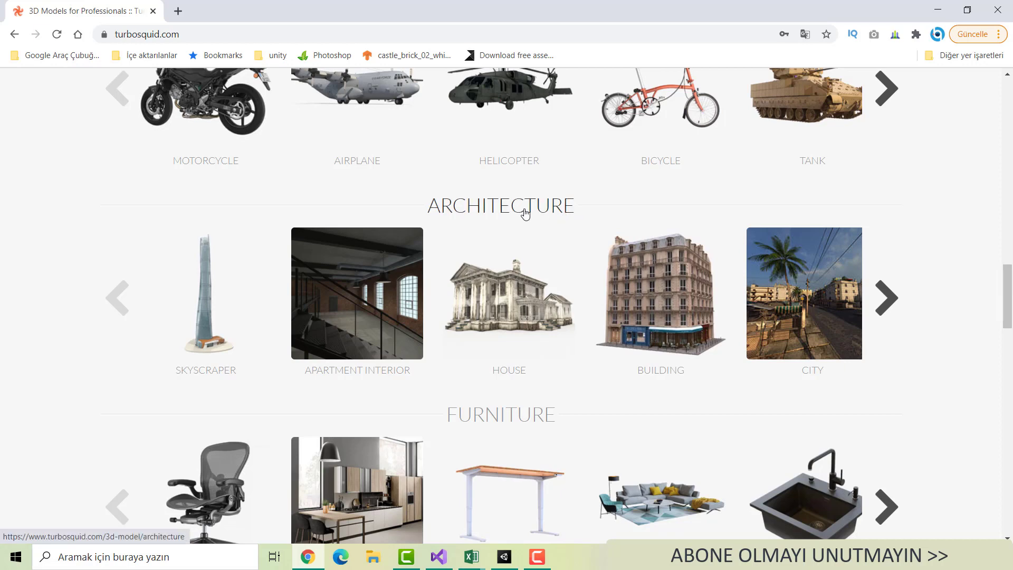
{"action": "left_click", "coordinate": [525, 212]}
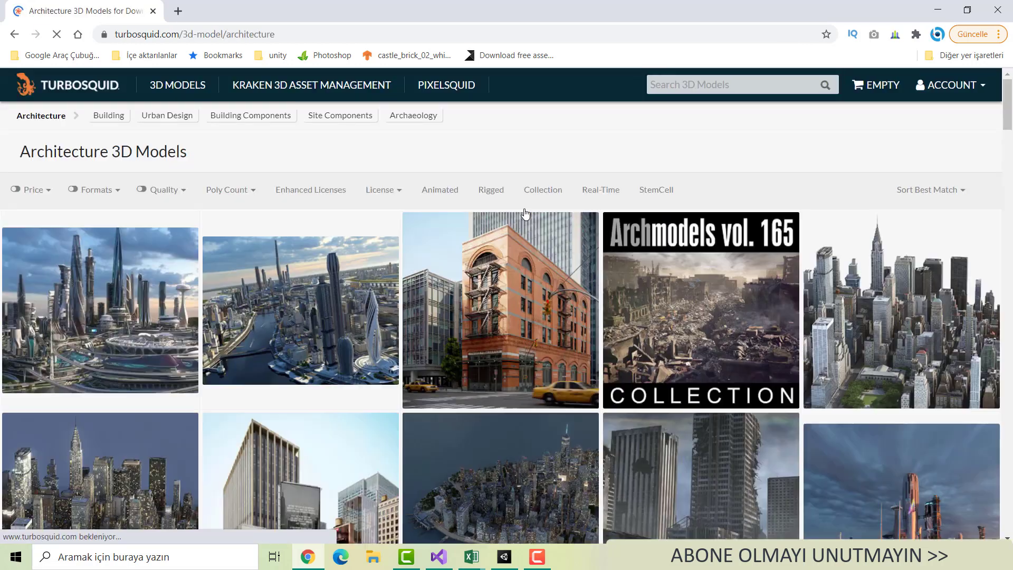
Filter Architecture models by Free price and scroll to the Tribal Jungle Primal Hut card
{"action": "left_click", "coordinate": [41, 194]}
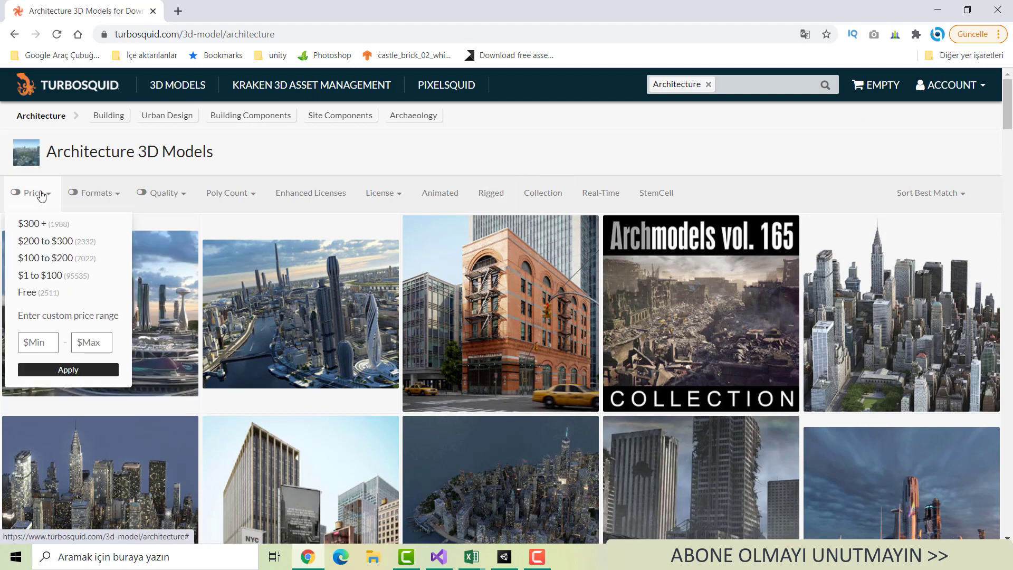
{"action": "left_click", "coordinate": [54, 297]}
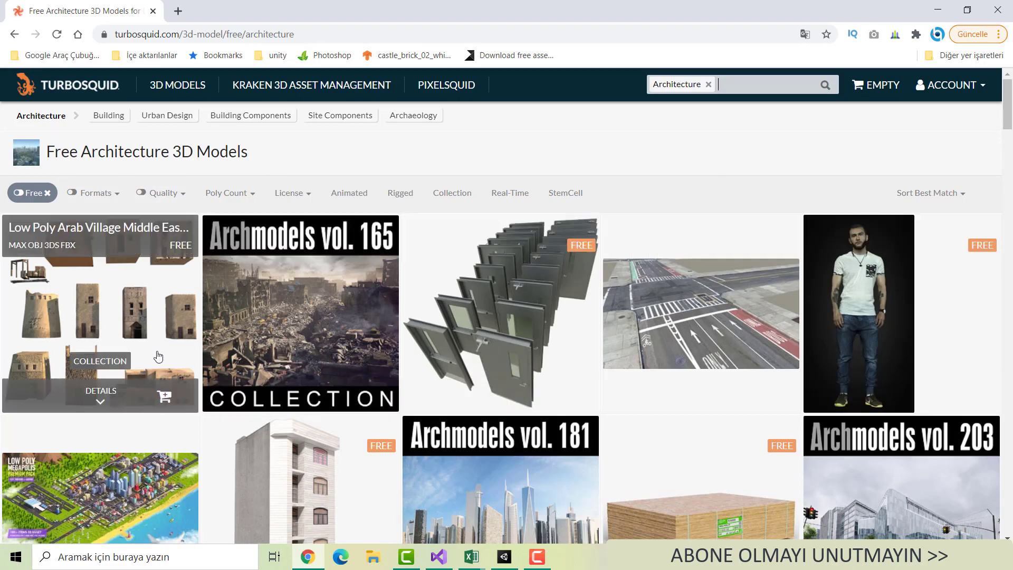
{"action": "scroll", "coordinate": [158, 357], "scroll_direction": "down", "scroll_amount": 4}
{"action": "scroll", "coordinate": [147, 343], "scroll_direction": "down", "scroll_amount": 4}
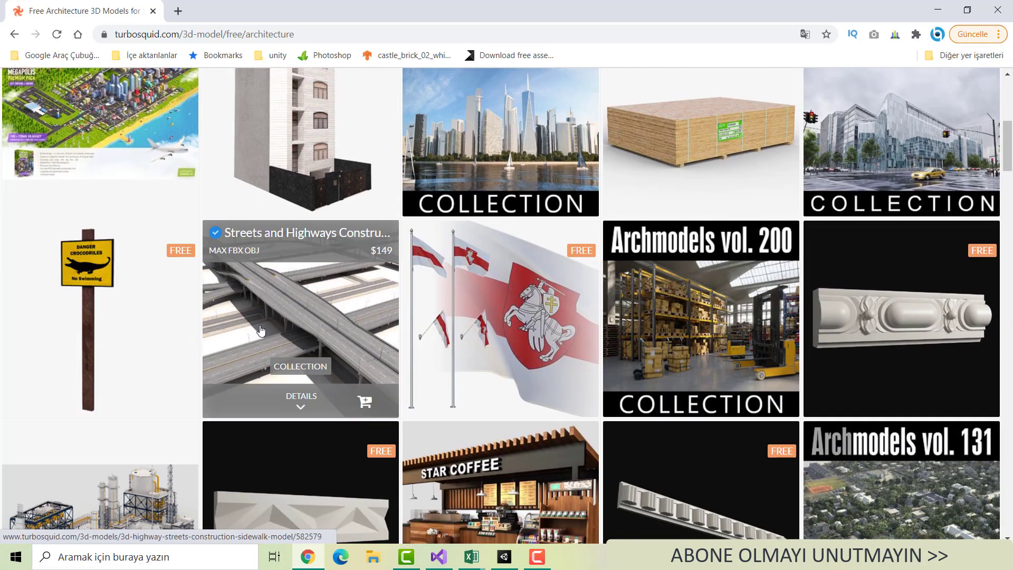
{"action": "scroll", "coordinate": [708, 280], "scroll_direction": "down", "scroll_amount": 6}
{"action": "scroll", "coordinate": [709, 290], "scroll_direction": "down", "scroll_amount": 1}
{"action": "scroll", "coordinate": [712, 302], "scroll_direction": "down", "scroll_amount": 1}
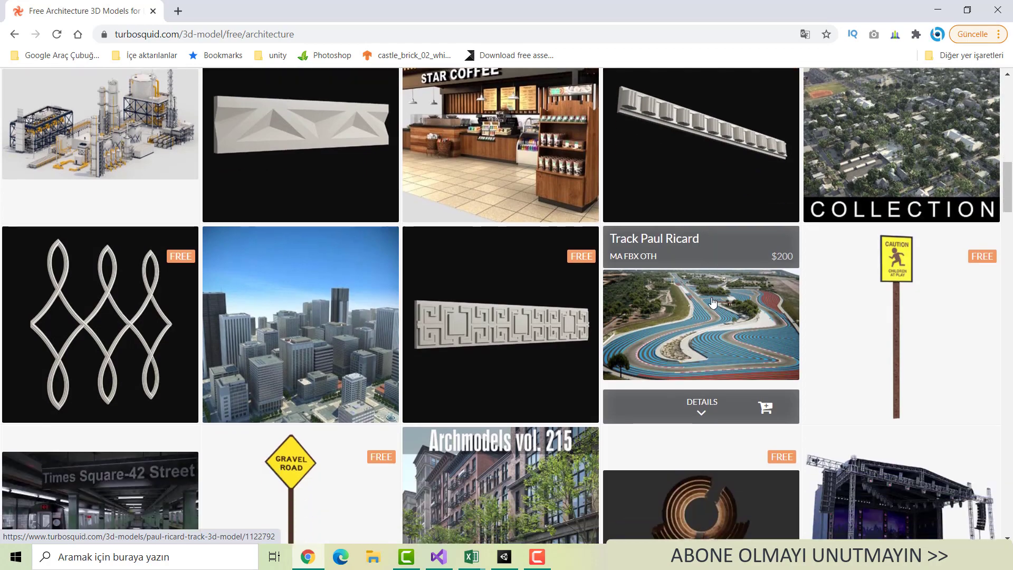
{"action": "scroll", "coordinate": [712, 301], "scroll_direction": "down", "scroll_amount": 2}
{"action": "scroll", "coordinate": [711, 299], "scroll_direction": "down", "scroll_amount": 4}
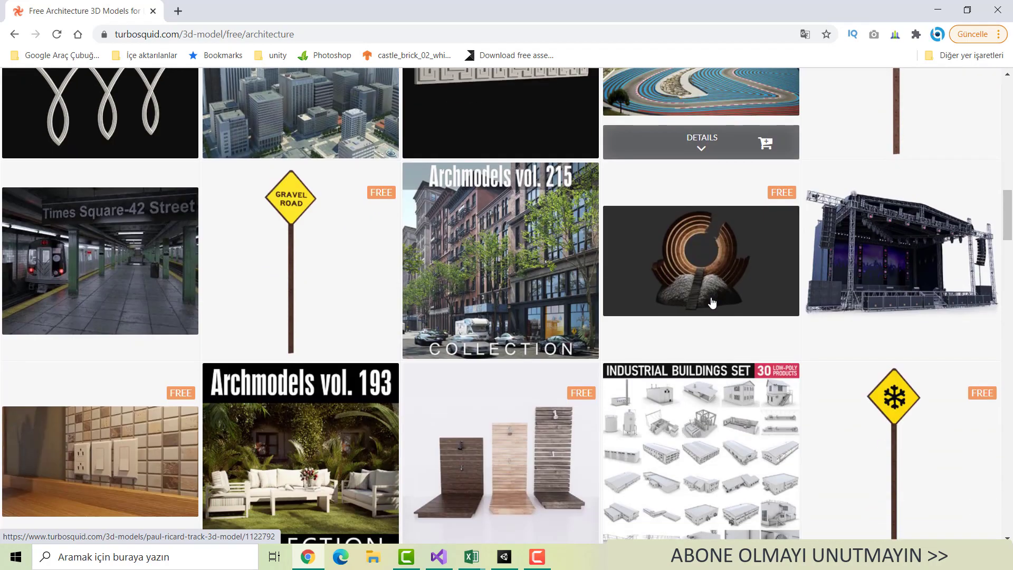
{"action": "scroll", "coordinate": [710, 298], "scroll_direction": "down", "scroll_amount": 3}
{"action": "scroll", "coordinate": [710, 297], "scroll_direction": "down", "scroll_amount": 2}
{"action": "scroll", "coordinate": [708, 294], "scroll_direction": "down", "scroll_amount": 3}
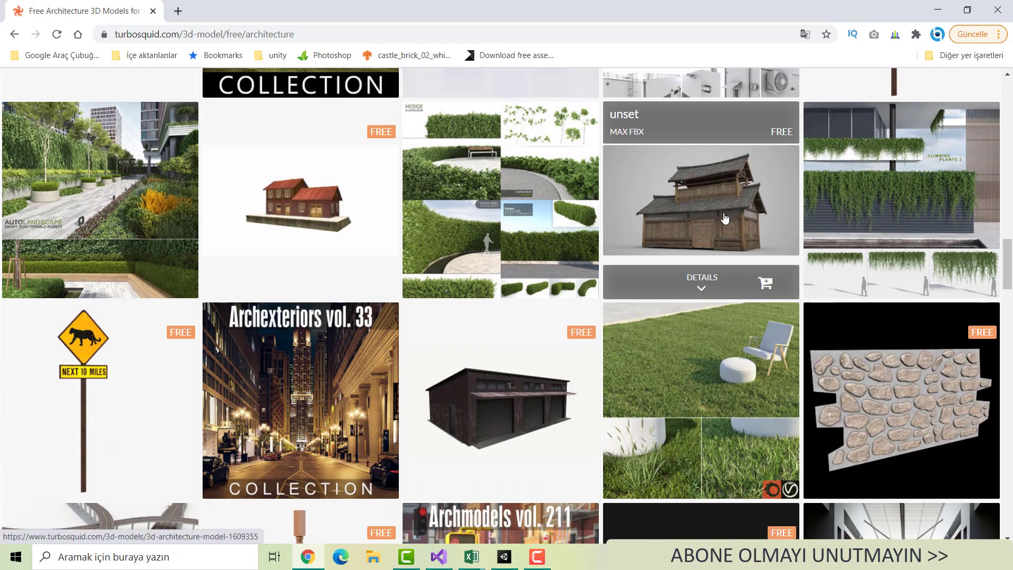
{"action": "scroll", "coordinate": [653, 393], "scroll_direction": "down", "scroll_amount": 1}
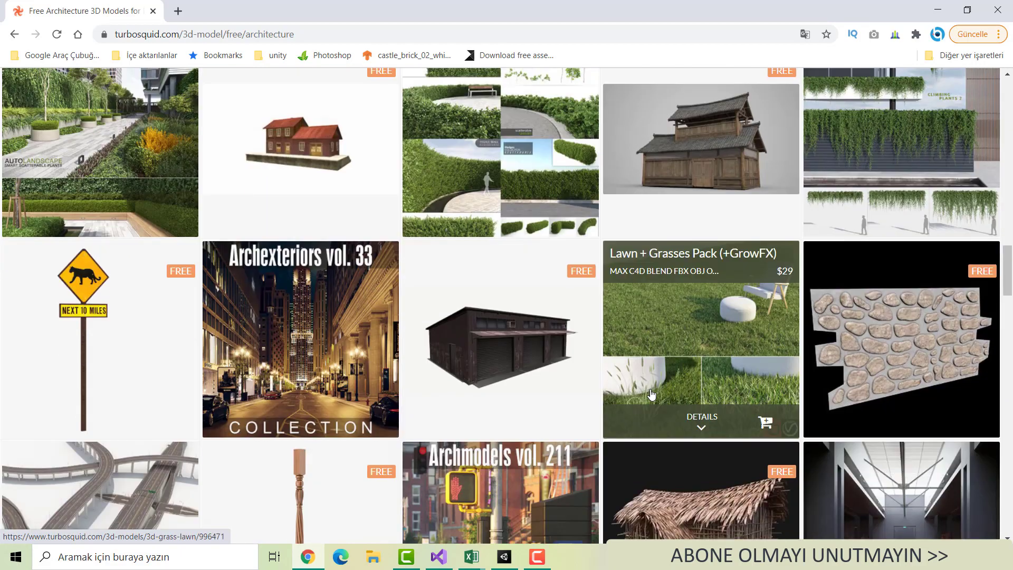
{"action": "scroll", "coordinate": [653, 390], "scroll_direction": "down", "scroll_amount": 2}
{"action": "scroll", "coordinate": [652, 387], "scroll_direction": "down", "scroll_amount": 3}
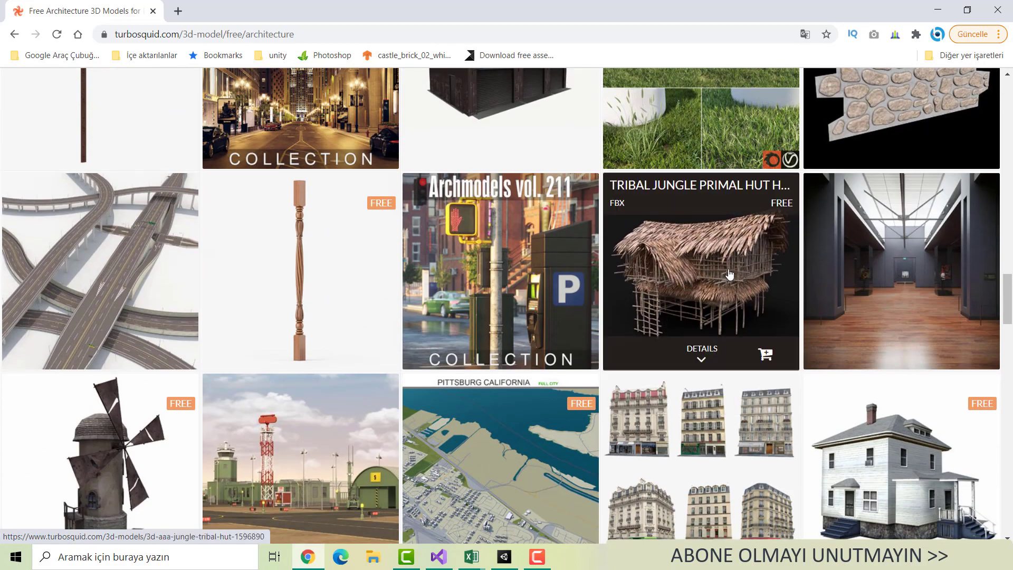
{"action": "scroll", "coordinate": [715, 277], "scroll_direction": "down", "scroll_amount": 1}
{"action": "scroll", "coordinate": [714, 277], "scroll_direction": "down", "scroll_amount": 5}
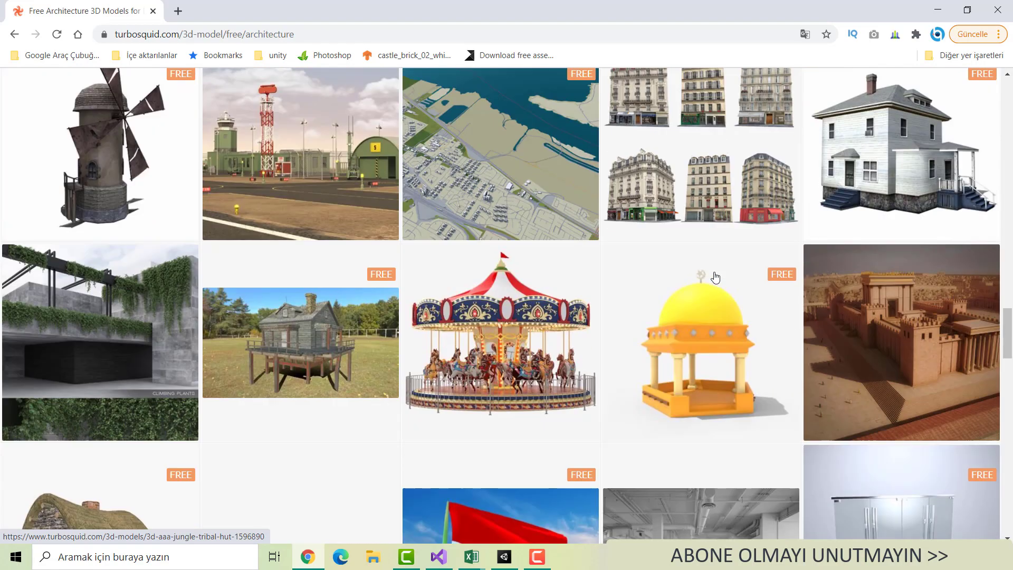
{"action": "scroll", "coordinate": [715, 277], "scroll_direction": "down", "scroll_amount": 5}
{"action": "scroll", "coordinate": [714, 277], "scroll_direction": "down", "scroll_amount": 5}
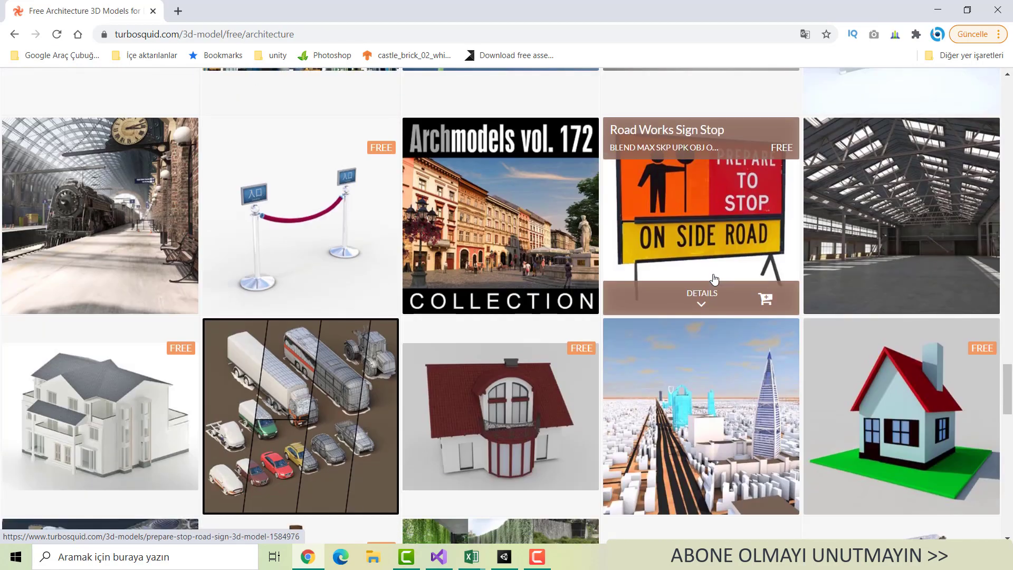
{"action": "scroll", "coordinate": [714, 277], "scroll_direction": "down", "scroll_amount": 3}
{"action": "scroll", "coordinate": [714, 279], "scroll_direction": "down", "scroll_amount": 5}
{"action": "scroll", "coordinate": [714, 278], "scroll_direction": "down", "scroll_amount": 5}
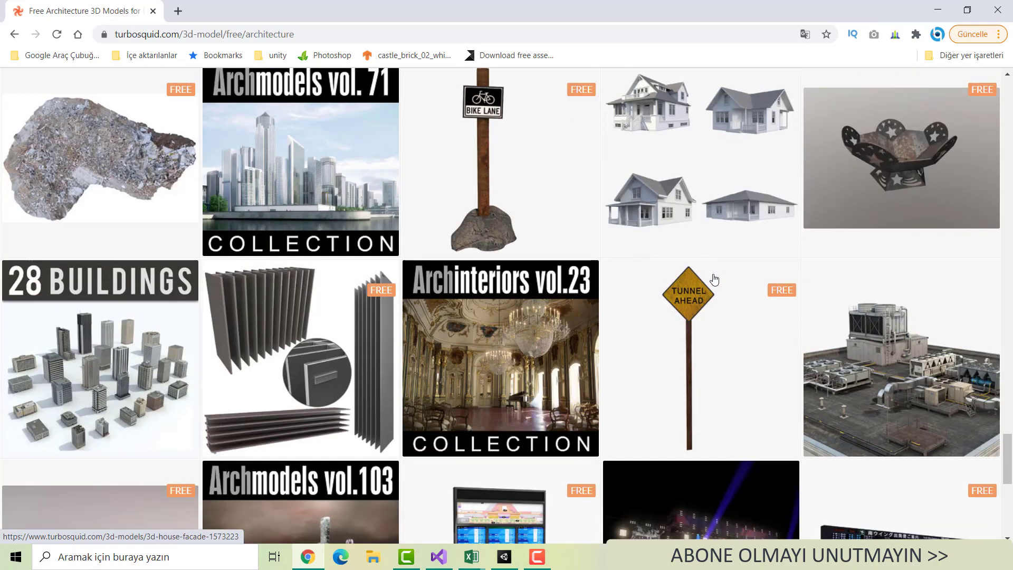
{"action": "scroll", "coordinate": [714, 285], "scroll_direction": "up", "scroll_amount": 5}
{"action": "scroll", "coordinate": [714, 285], "scroll_direction": "up", "scroll_amount": 5}
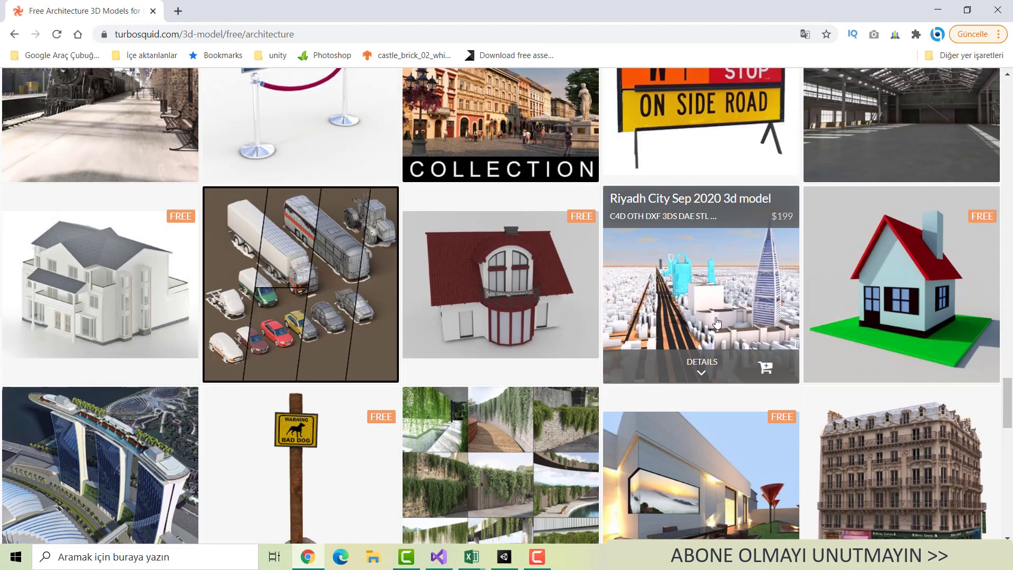
{"action": "scroll", "coordinate": [715, 334], "scroll_direction": "up", "scroll_amount": 5}
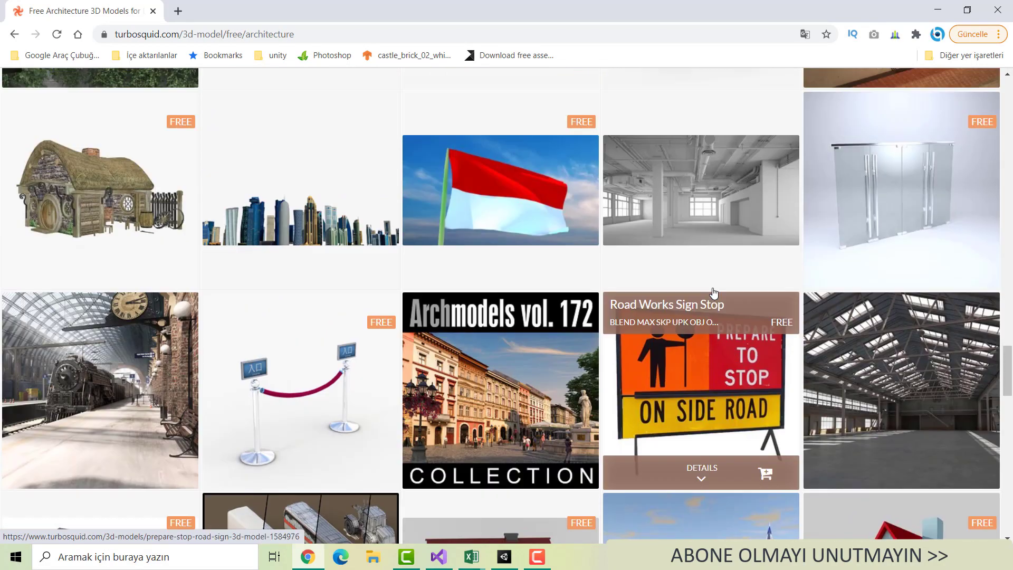
{"action": "scroll", "coordinate": [715, 343], "scroll_direction": "up", "scroll_amount": 5}
{"action": "scroll", "coordinate": [713, 345], "scroll_direction": "up", "scroll_amount": 4}
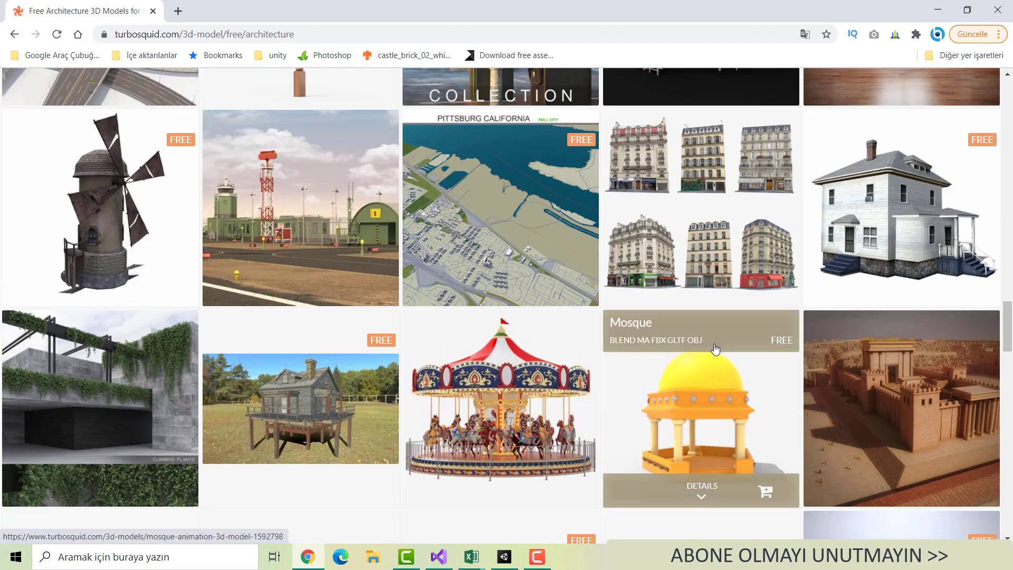
{"action": "scroll", "coordinate": [714, 348], "scroll_direction": "up", "scroll_amount": 5}
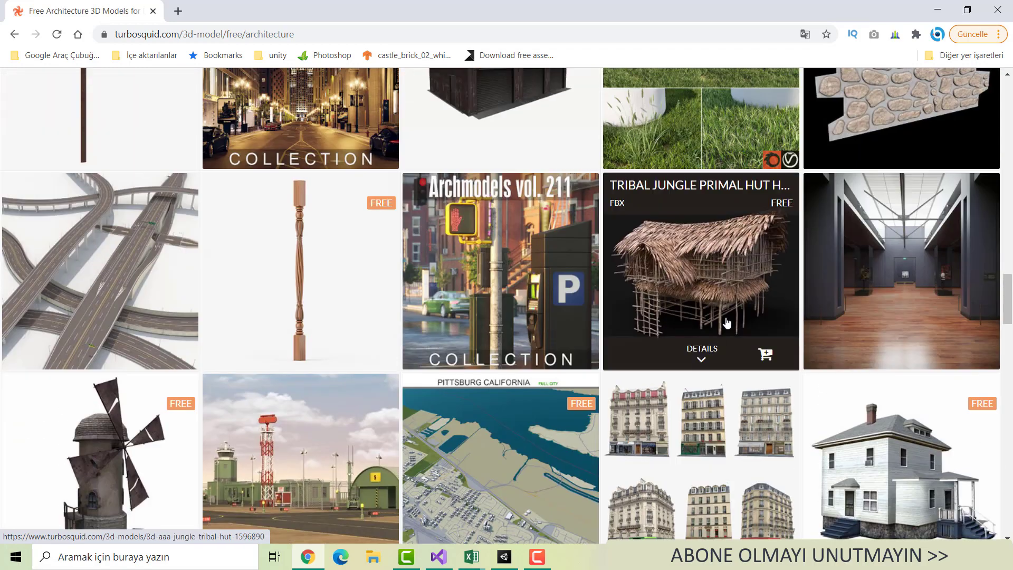
Open the Tribal Jungle Primal Hut model page and glance at the ACCOUNT menu
{"action": "left_click", "coordinate": [708, 275]}
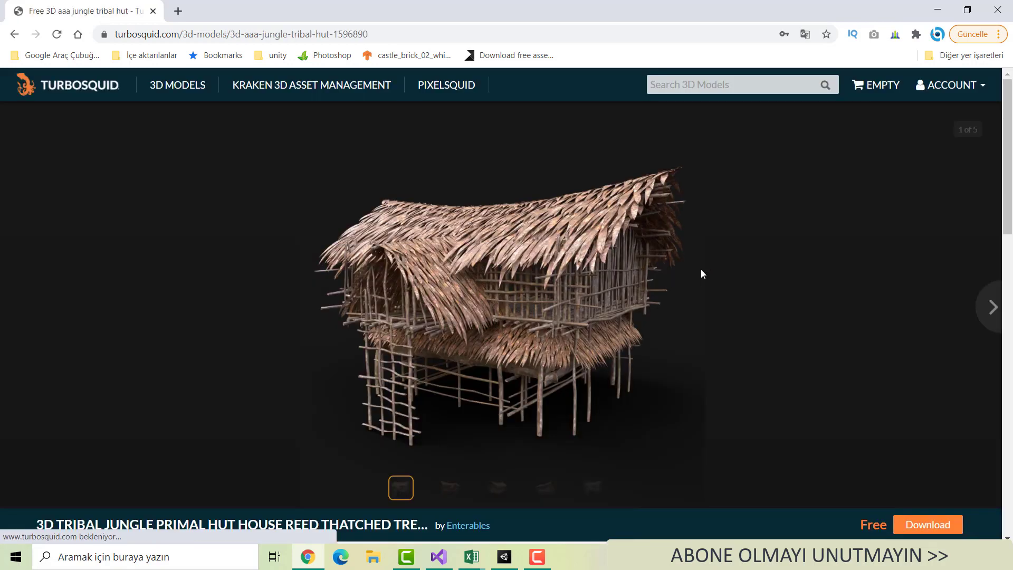
{"action": "scroll", "coordinate": [609, 288], "scroll_direction": "down", "scroll_amount": 3}
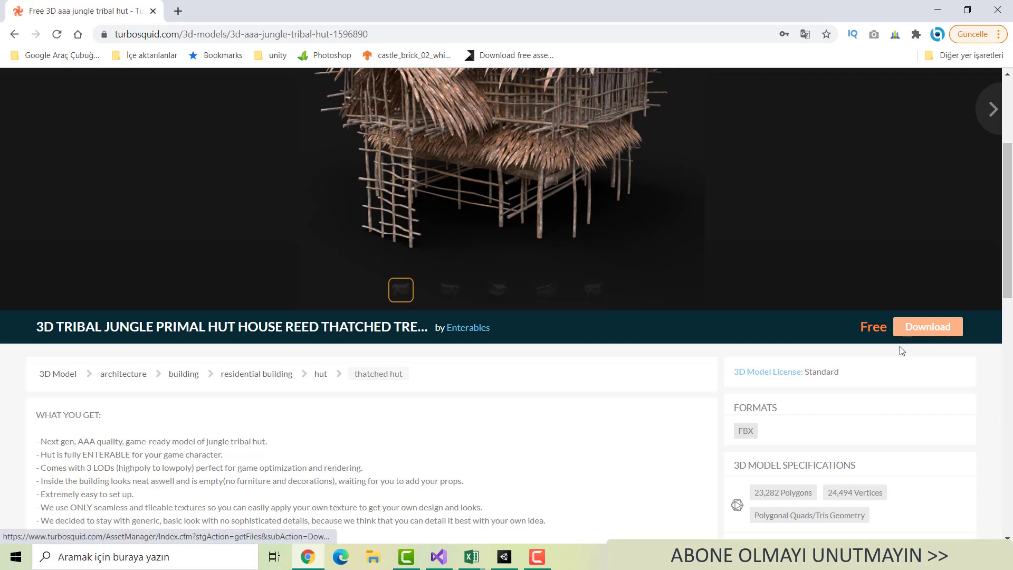
{"action": "scroll", "coordinate": [889, 354], "scroll_direction": "up", "scroll_amount": 3}
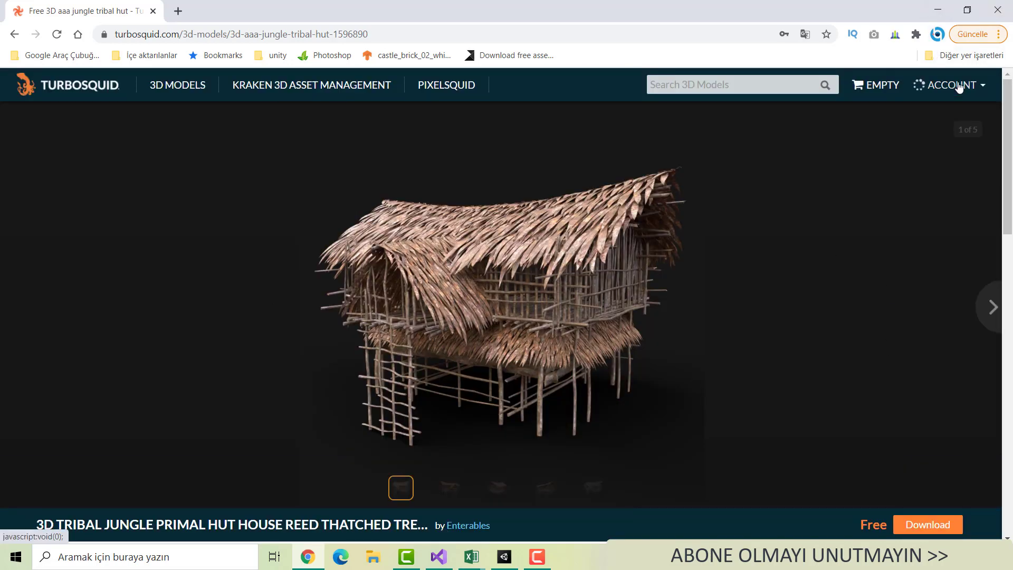
{"action": "left_click", "coordinate": [976, 86]}
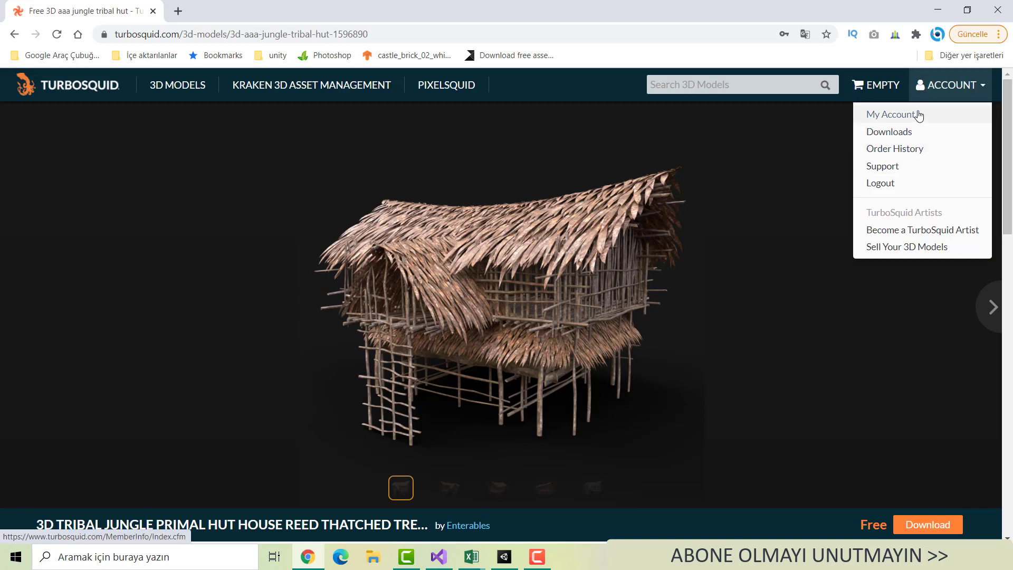
{"action": "left_click", "coordinate": [965, 89]}
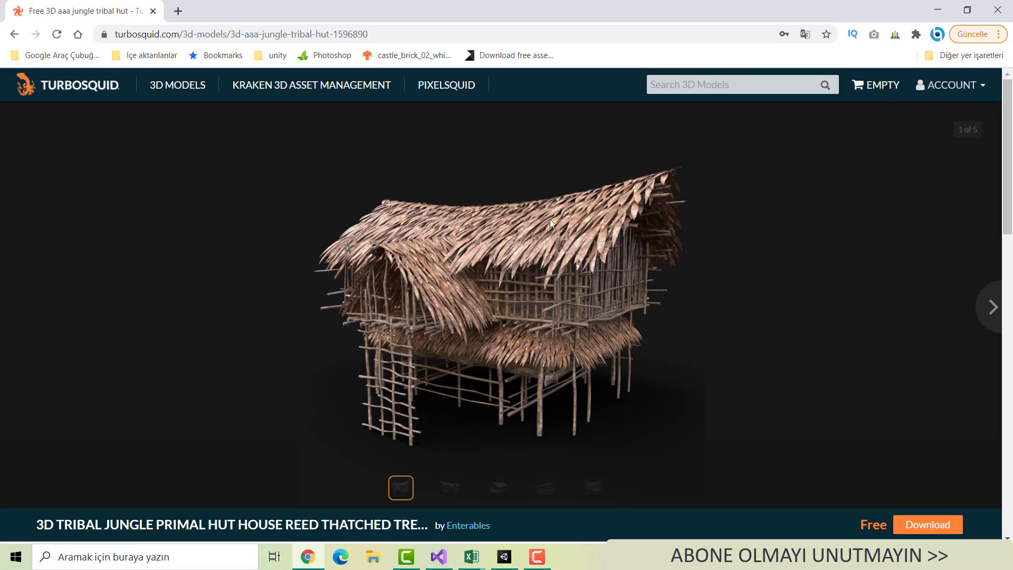
Download the free hut, landing on My Files > Downloads with reed_hut_01_export.zip
{"action": "left_click", "coordinate": [915, 523]}
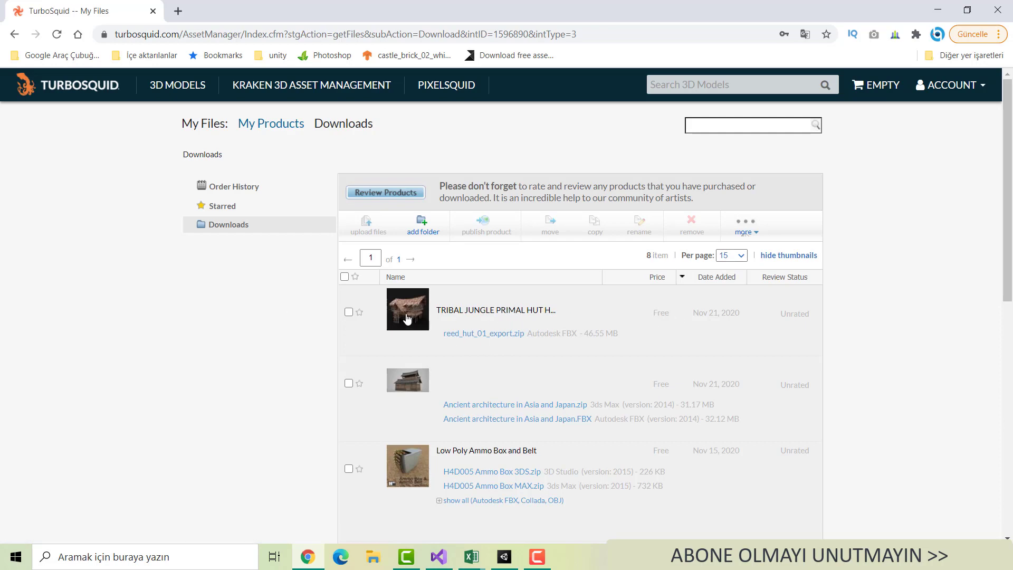
{"action": "scroll", "coordinate": [527, 335], "scroll_direction": "down", "scroll_amount": 4}
{"action": "scroll", "coordinate": [531, 343], "scroll_direction": "down", "scroll_amount": 2}
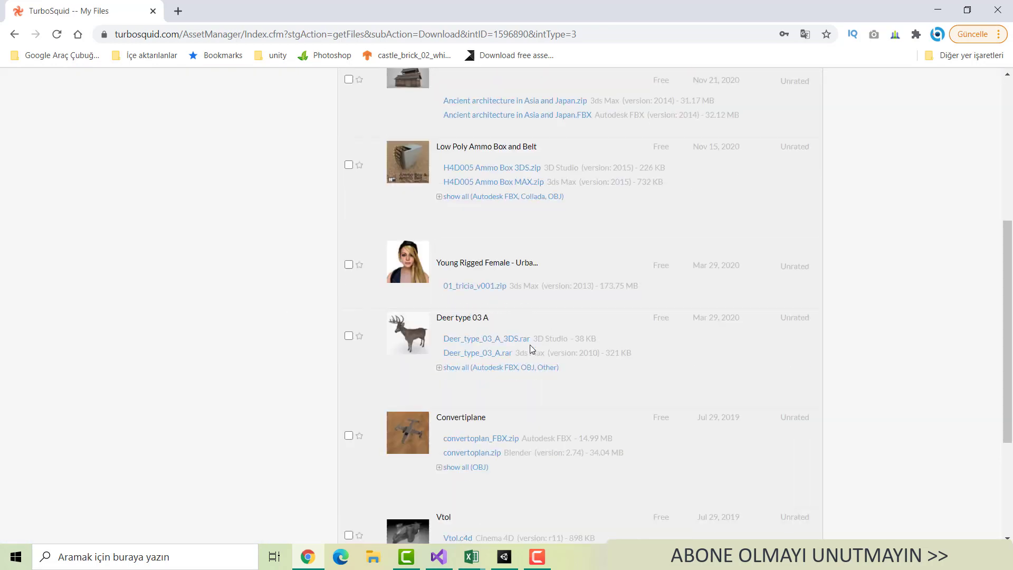
{"action": "scroll", "coordinate": [537, 434], "scroll_direction": "down", "scroll_amount": 3}
{"action": "scroll", "coordinate": [537, 435], "scroll_direction": "down", "scroll_amount": 2}
{"action": "scroll", "coordinate": [537, 435], "scroll_direction": "up", "scroll_amount": 7}
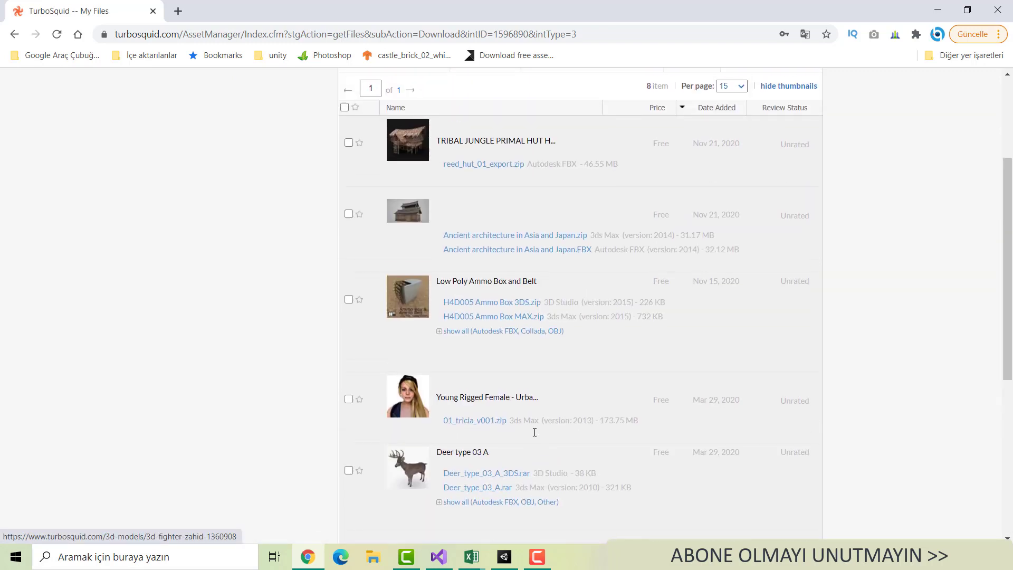
{"action": "scroll", "coordinate": [534, 432], "scroll_direction": "up", "scroll_amount": 3}
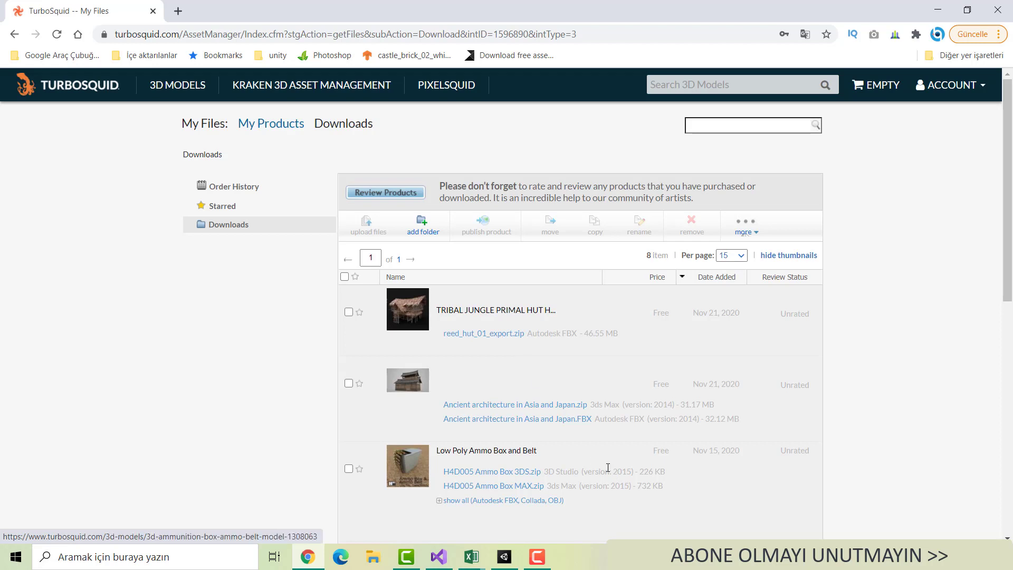
Save reed_hut_01_export.zip into the desktop obj folder
{"action": "left_click", "coordinate": [478, 337]}
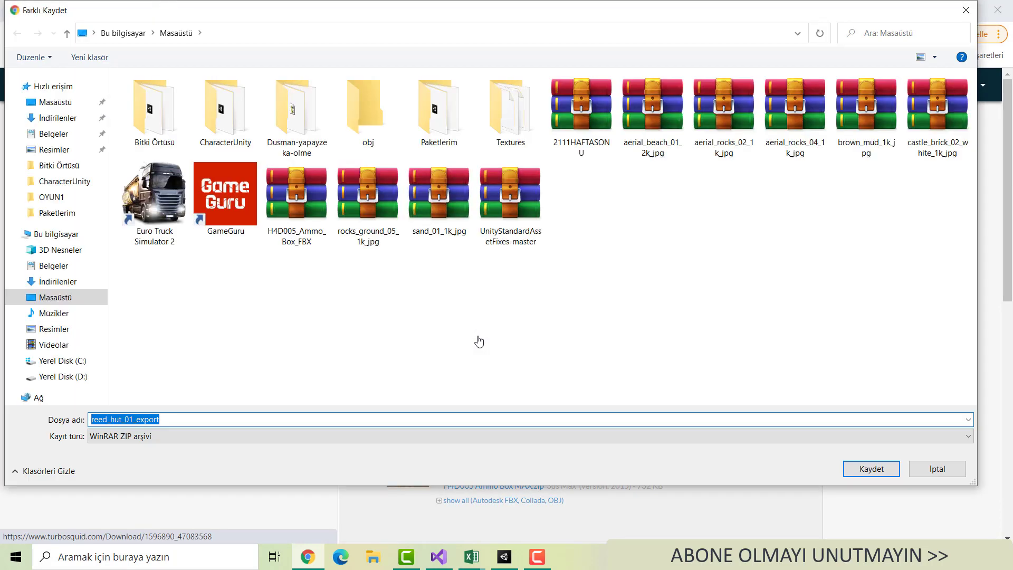
{"action": "double_click", "coordinate": [361, 99]}
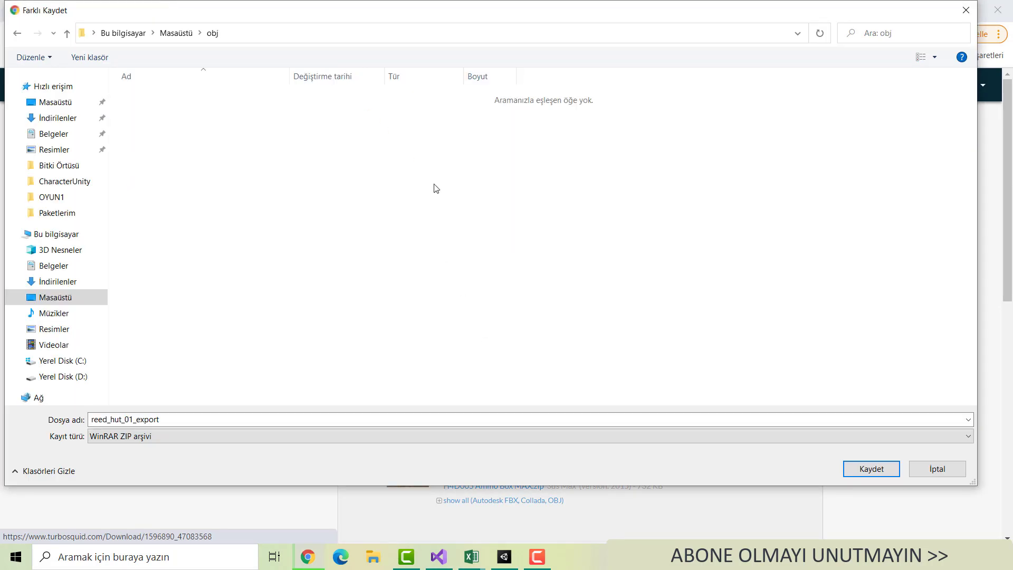
{"action": "left_click", "coordinate": [871, 468]}
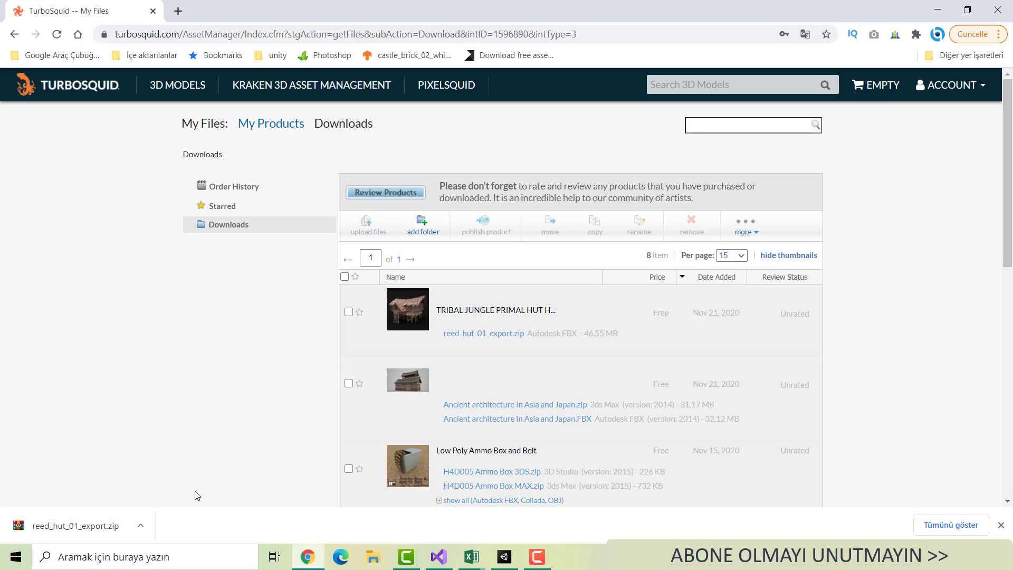
Open the hut zip in WinRAR and view the textures in export > materials used
{"action": "left_click", "coordinate": [94, 527]}
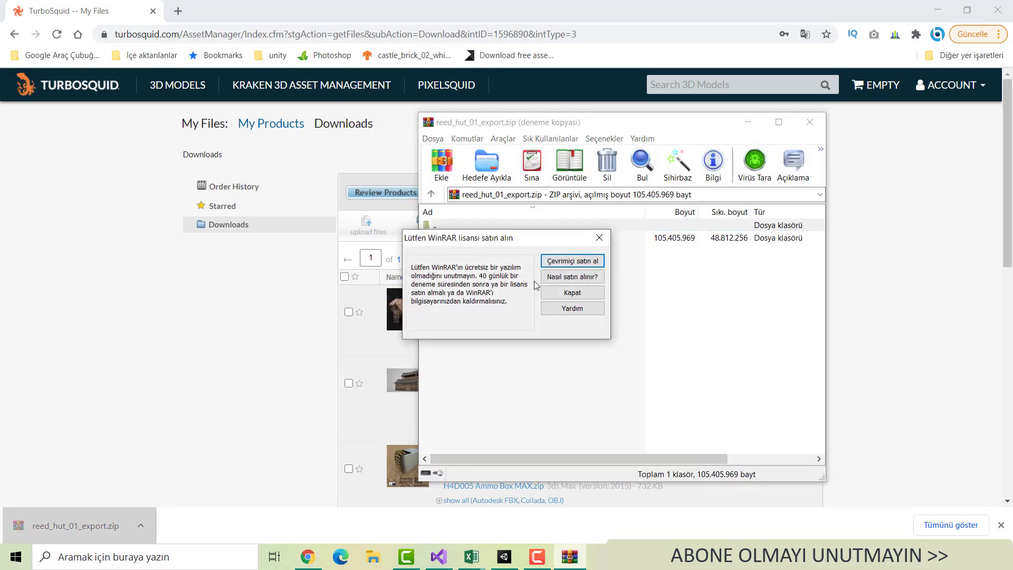
{"action": "key", "text": "Escape"}
{"action": "double_click", "coordinate": [453, 240]}
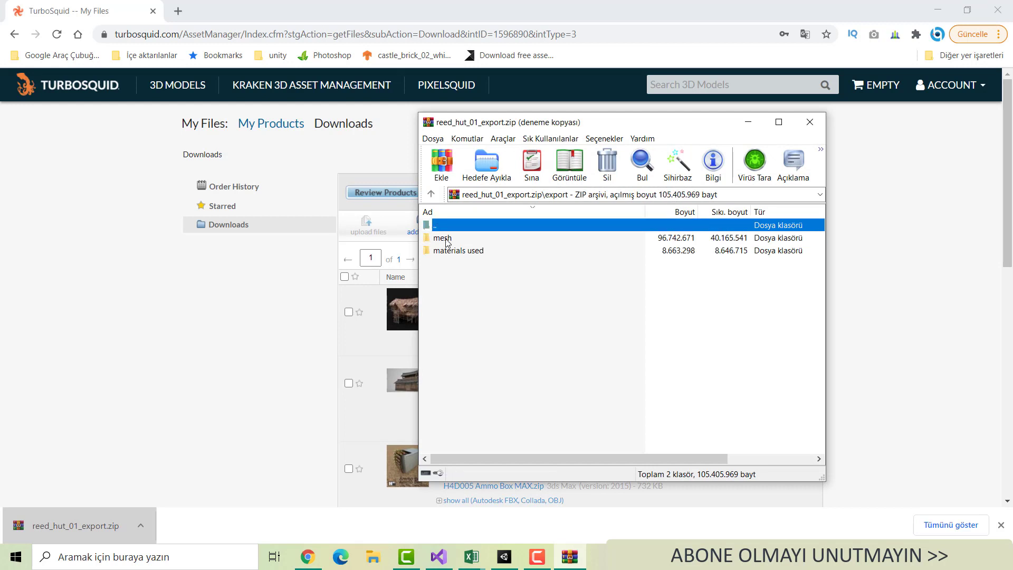
{"action": "left_click", "coordinate": [444, 251]}
{"action": "double_click", "coordinate": [444, 252]}
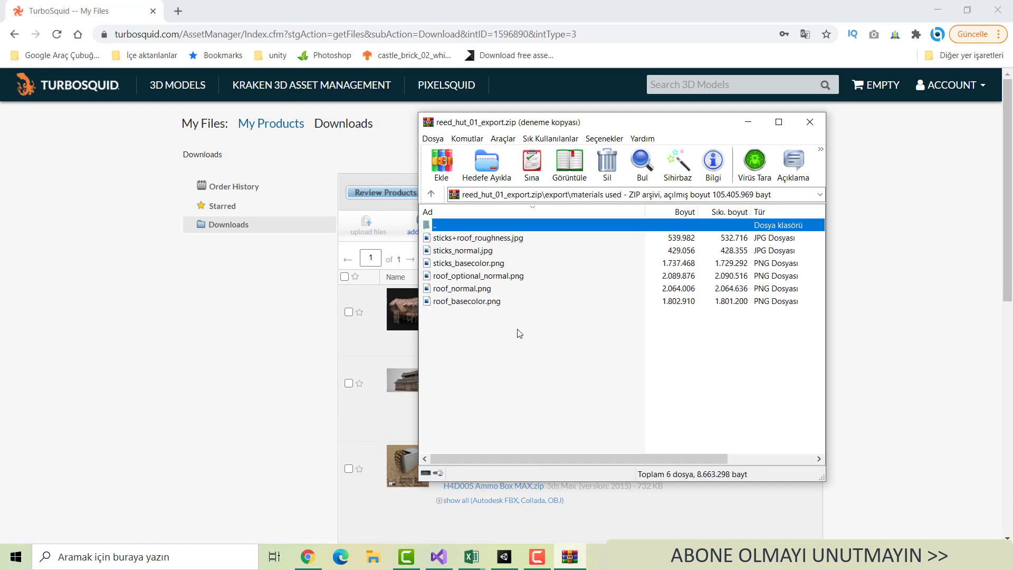
Check the archive's mesh folder, return to its top level, and bring up the obj folder
{"action": "double_click", "coordinate": [442, 227]}
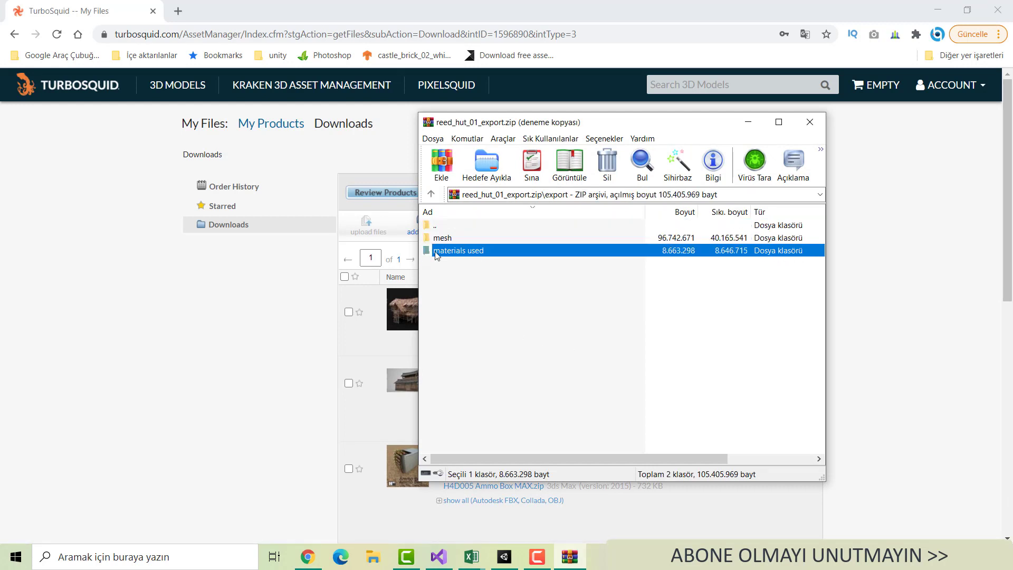
{"action": "left_click", "coordinate": [433, 238]}
{"action": "double_click", "coordinate": [432, 238]}
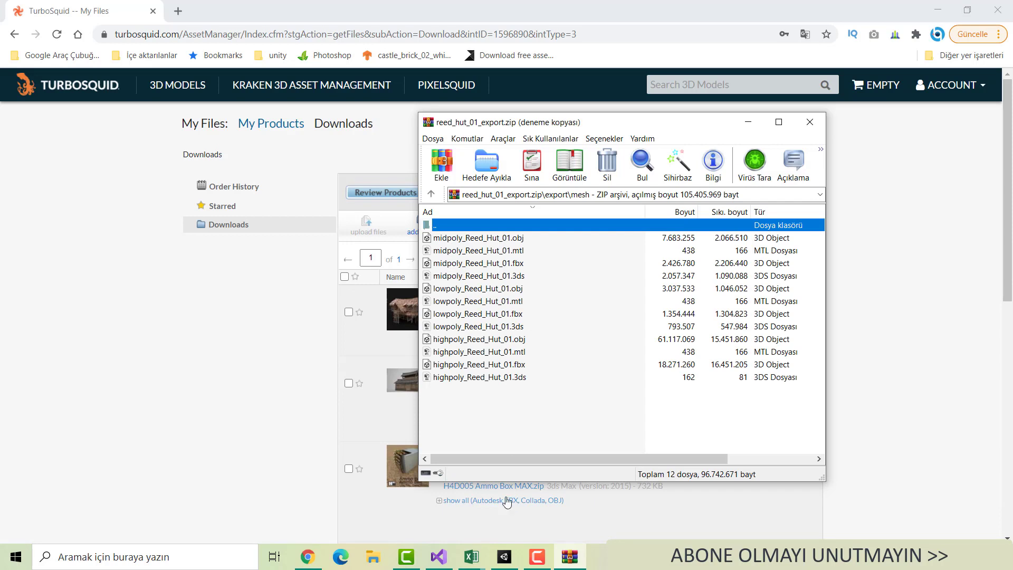
{"action": "double_click", "coordinate": [442, 228]}
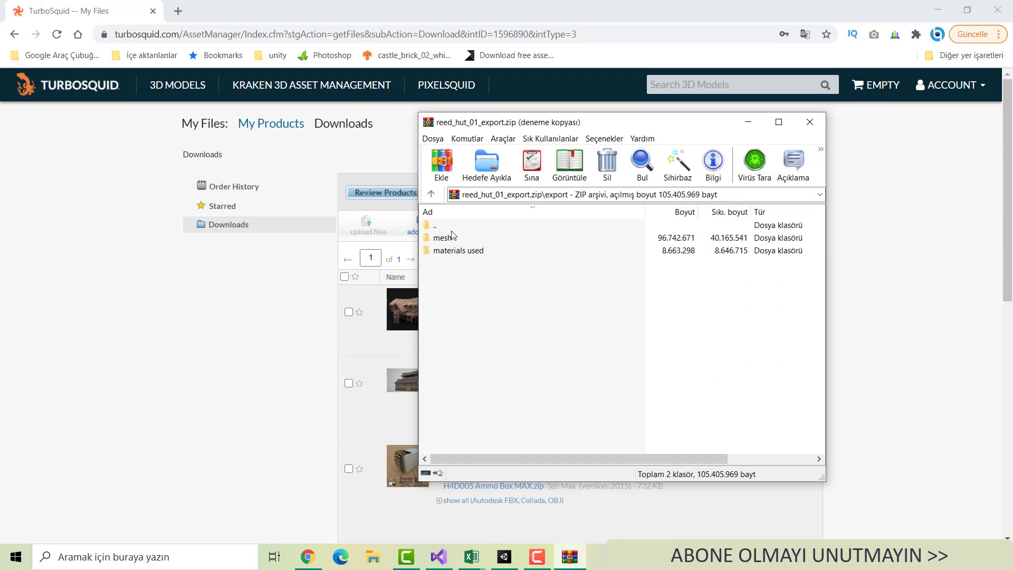
{"action": "double_click", "coordinate": [445, 226]}
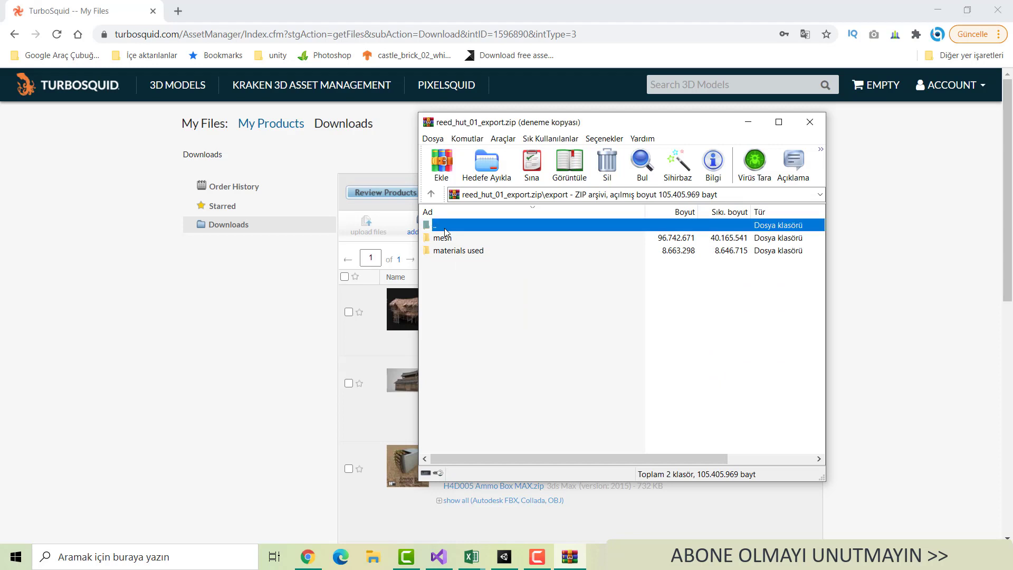
{"action": "left_click", "coordinate": [938, 10]}
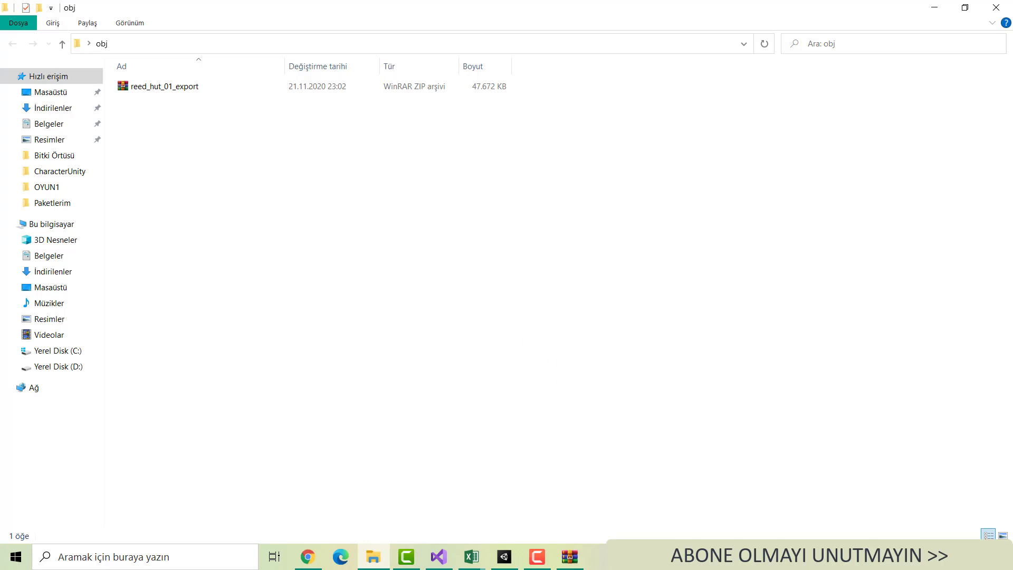
Extract the archive's export folder into obj by dragging it from WinRAR
{"action": "left_click", "coordinate": [570, 554]}
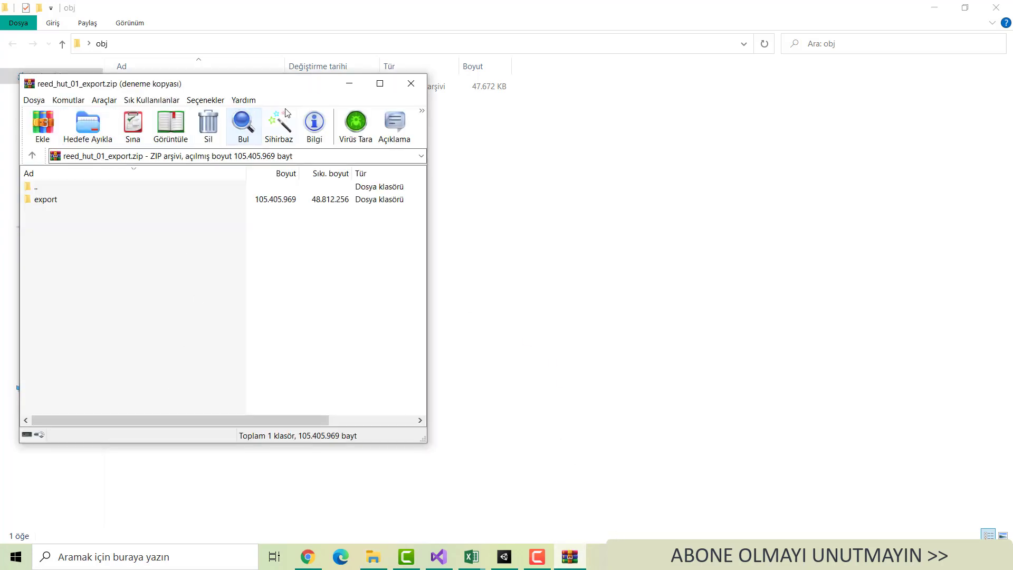
{"action": "left_click_drag", "start_coordinate": [293, 91], "coordinate": [888, 92]}
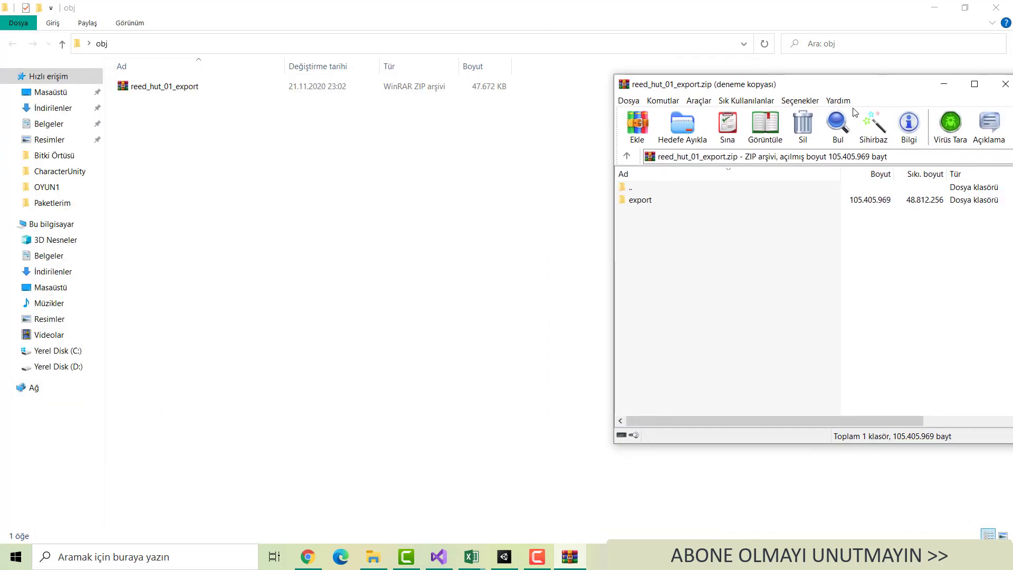
{"action": "left_click", "coordinate": [639, 203]}
{"action": "left_click_drag", "start_coordinate": [638, 205], "coordinate": [282, 269]}
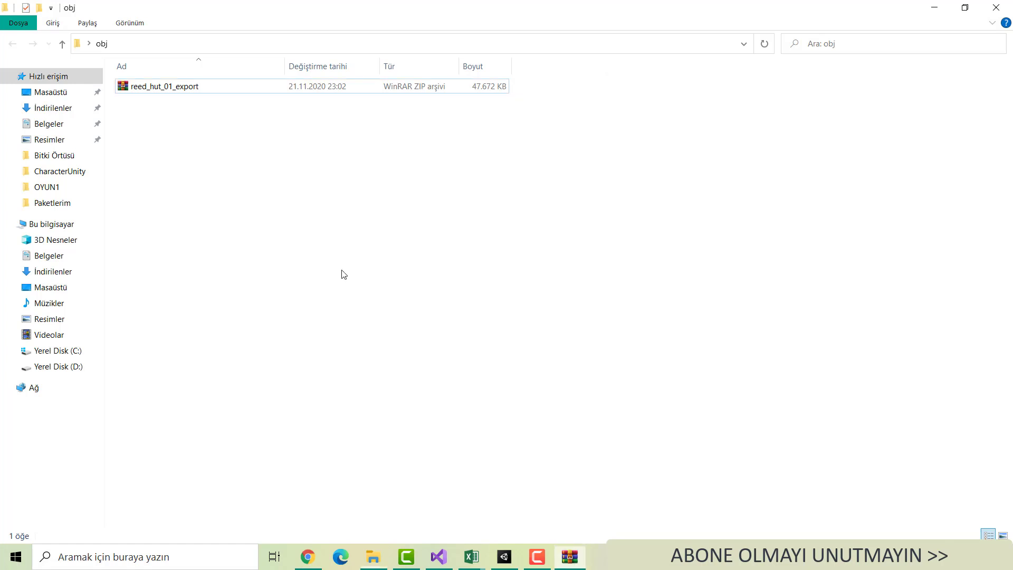
Open export and review the roof_basecolor and sticks_basecolor textures in materials used
{"action": "double_click", "coordinate": [125, 100]}
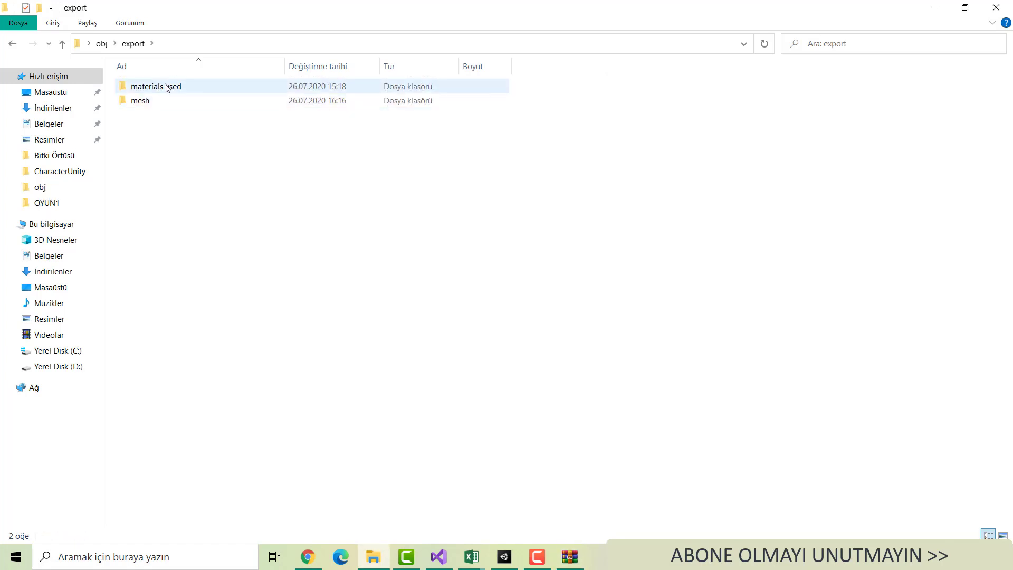
{"action": "double_click", "coordinate": [167, 87]}
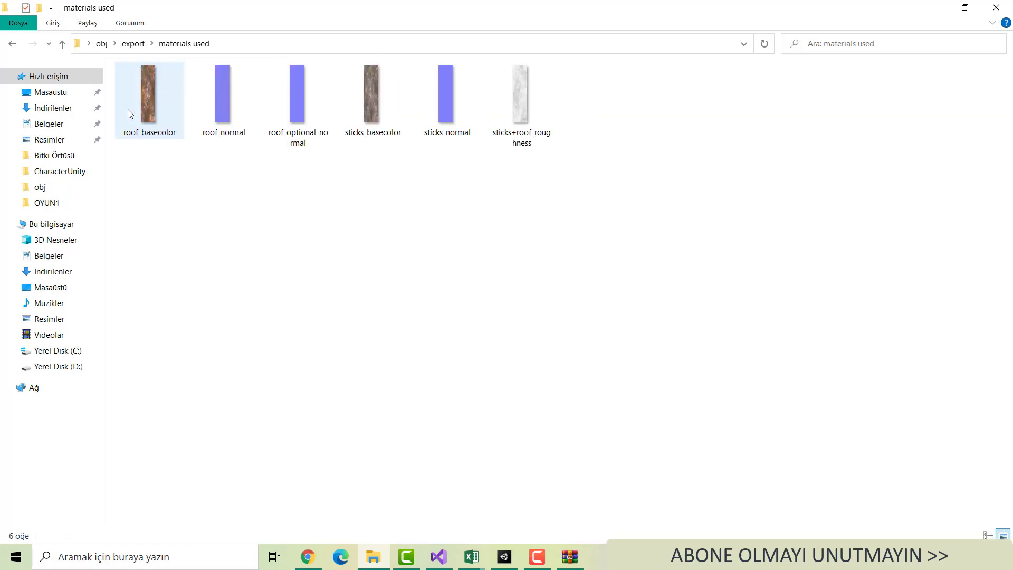
{"action": "left_click", "coordinate": [128, 110]}
{"action": "left_click", "coordinate": [359, 107]}
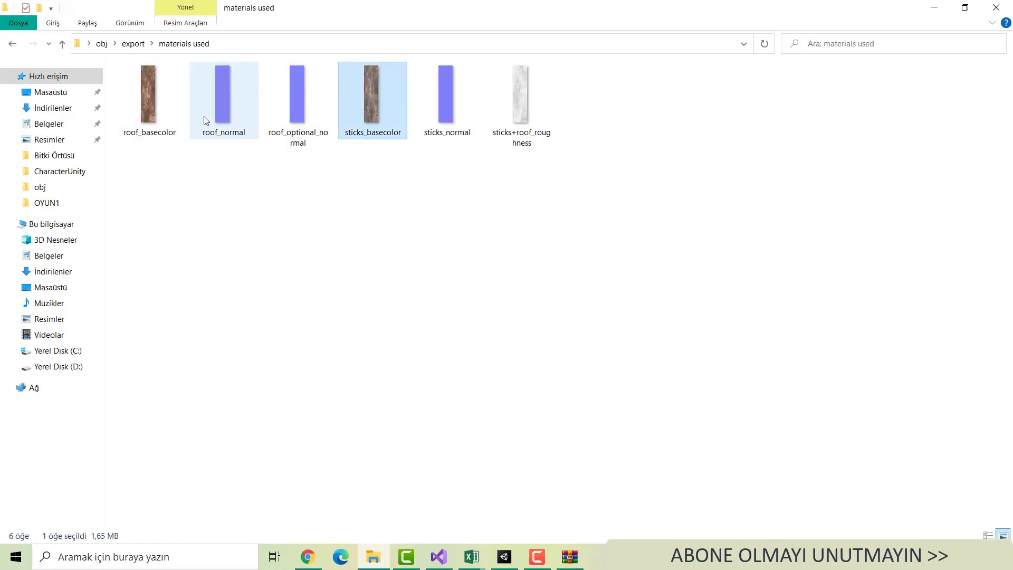
{"action": "left_click", "coordinate": [61, 45]}
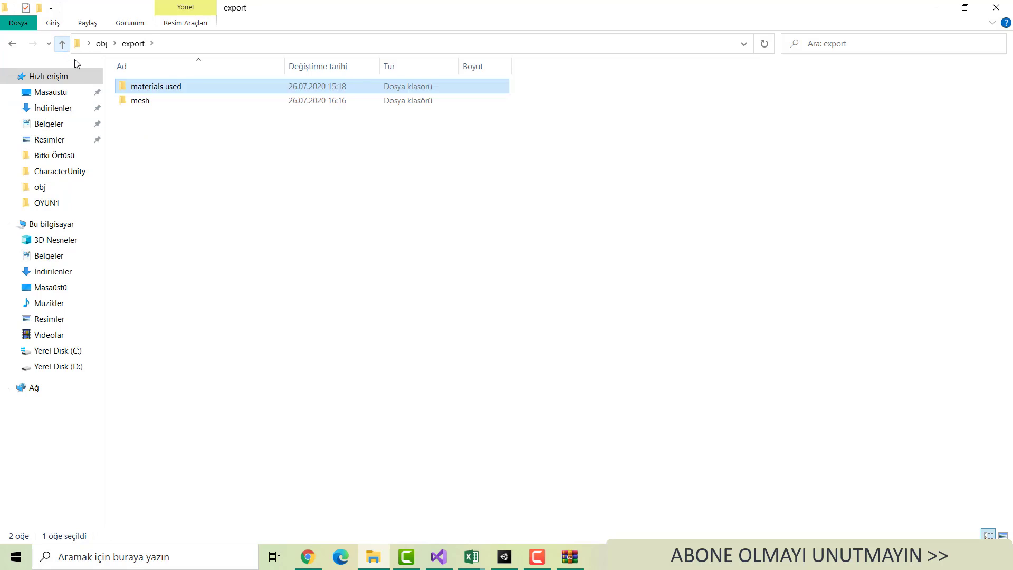
Open the mesh folder and switch it to the Ayrıntılar (Details) view
{"action": "double_click", "coordinate": [140, 101]}
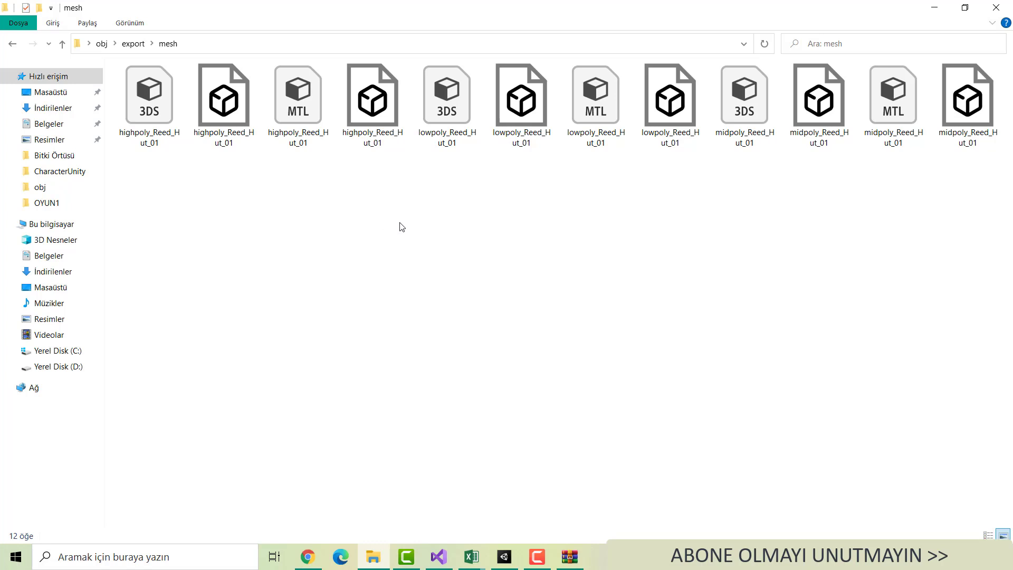
{"action": "right_click", "coordinate": [375, 224]}
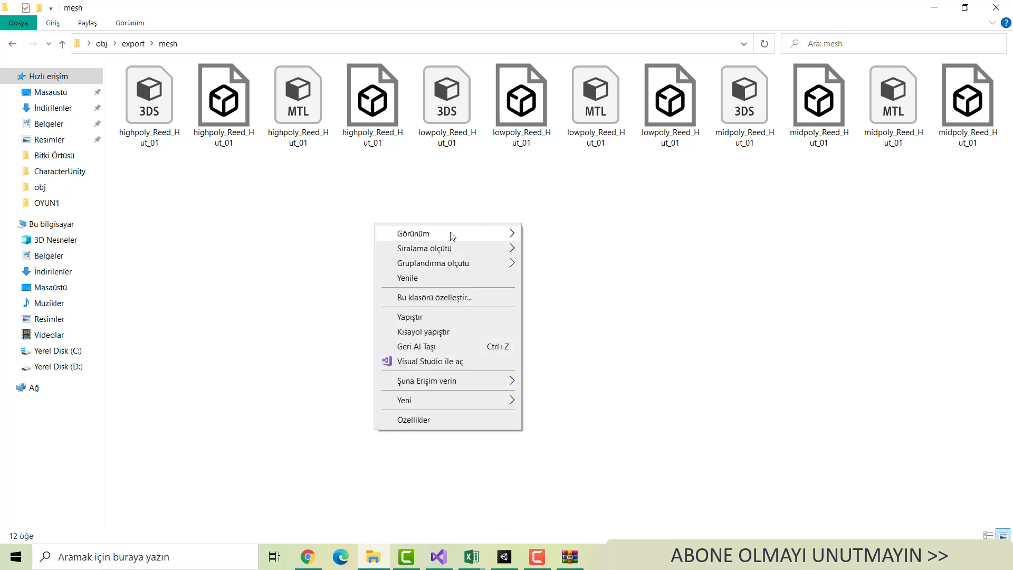
{"action": "mouse_move", "coordinate": [474, 233]}
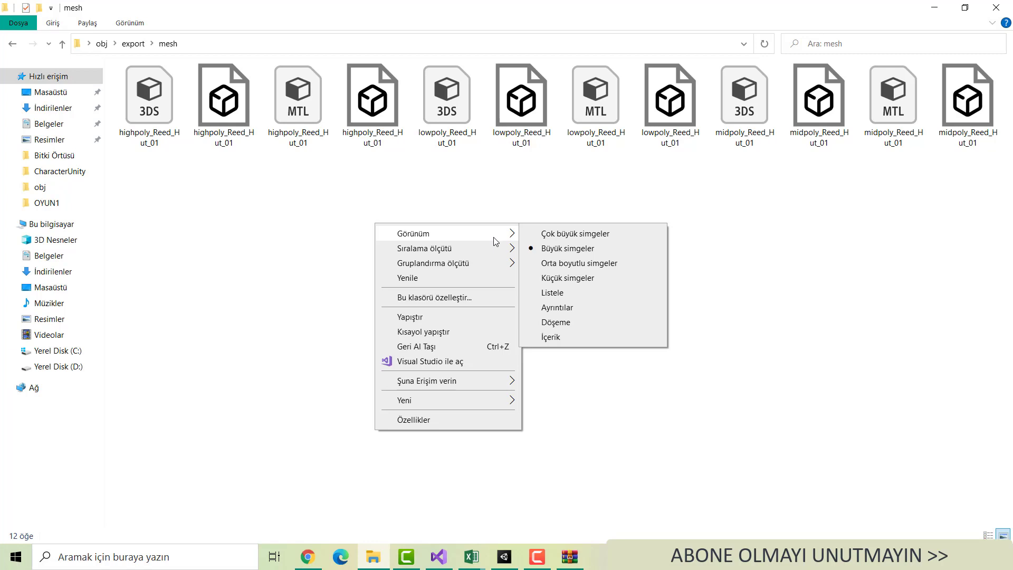
{"action": "left_click", "coordinate": [555, 307]}
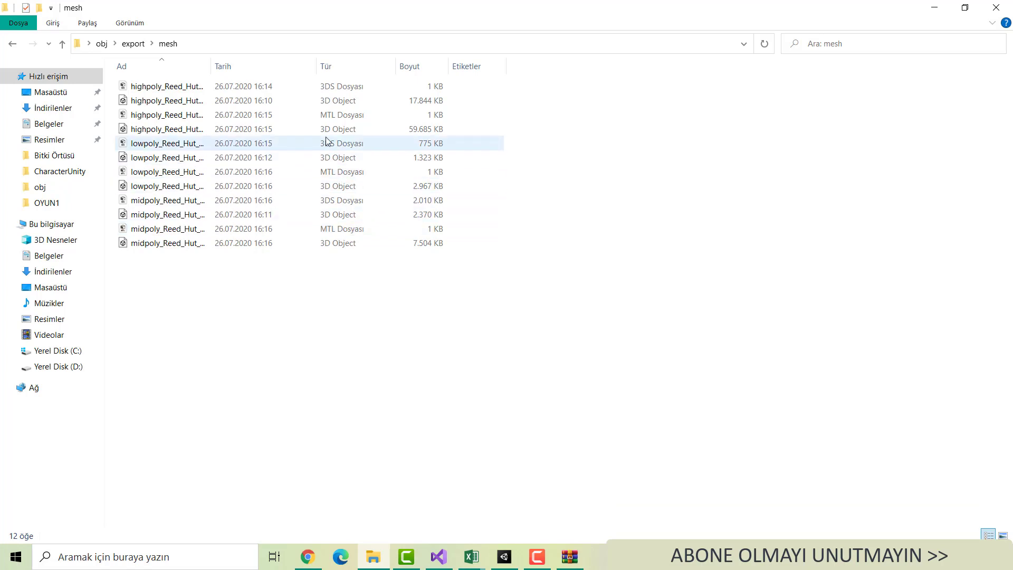
Drag the 17,4 MB highpoly_Reed_Hut_01 3D object over to Unity
{"action": "left_click", "coordinate": [319, 105]}
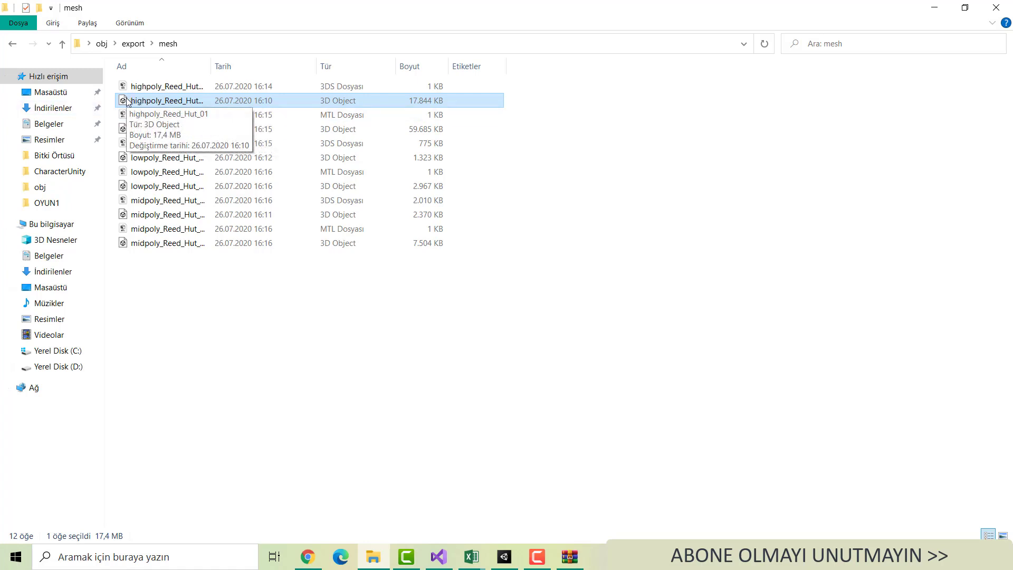
{"action": "mouse_move", "coordinate": [127, 101]}
{"action": "left_mouse_down"}
{"action": "mouse_move", "coordinate": [378, 443]}
{"action": "mouse_move", "coordinate": [475, 489]}
{"action": "left_mouse_up"}
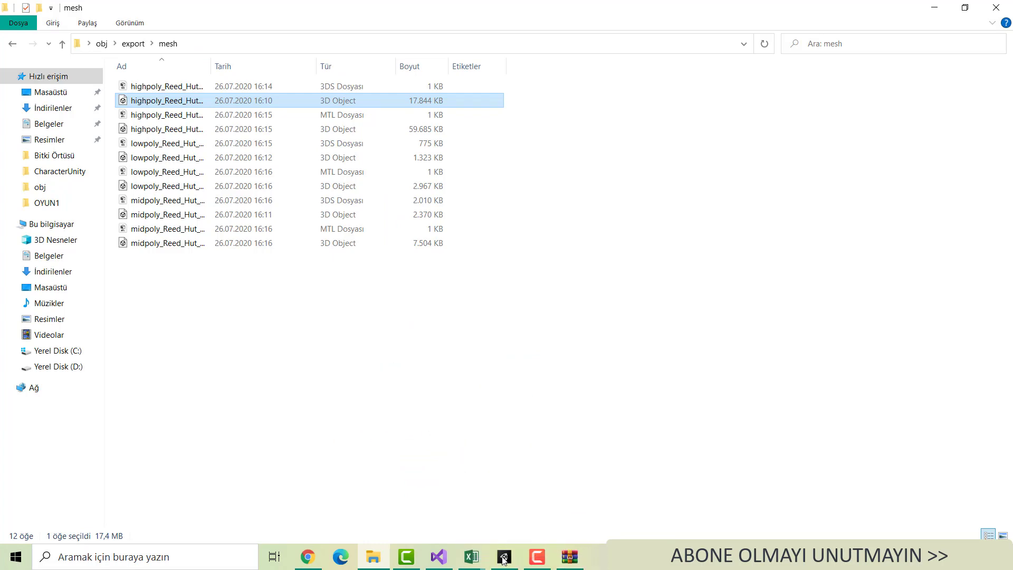
{"action": "mouse_move", "coordinate": [476, 490]}
{"action": "left_mouse_down"}
{"action": "mouse_move", "coordinate": [508, 558]}
{"action": "mouse_move", "coordinate": [743, 396]}
{"action": "left_mouse_up"}
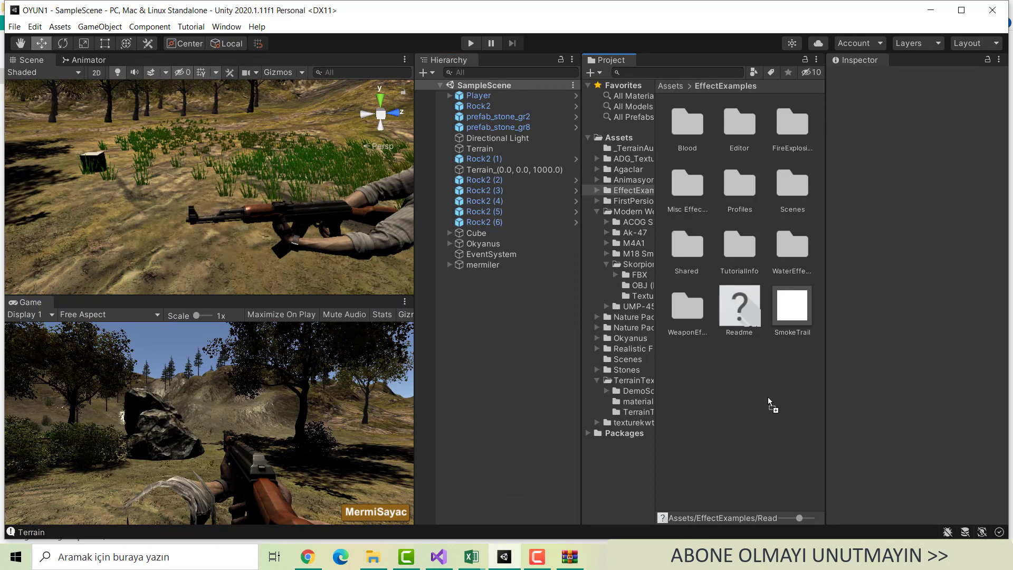
Import the hut into EffectExamples, create an 'objects' folder, and move the hut and SmokeTrail there
{"action": "left_click_drag", "start_coordinate": [767, 397], "coordinate": [767, 397]}
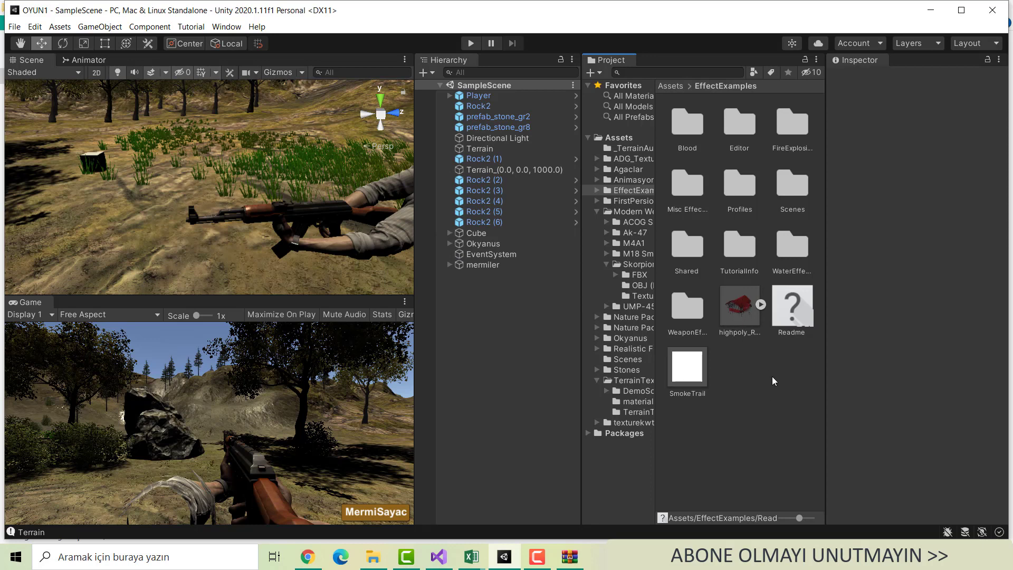
{"action": "right_click", "coordinate": [751, 381]}
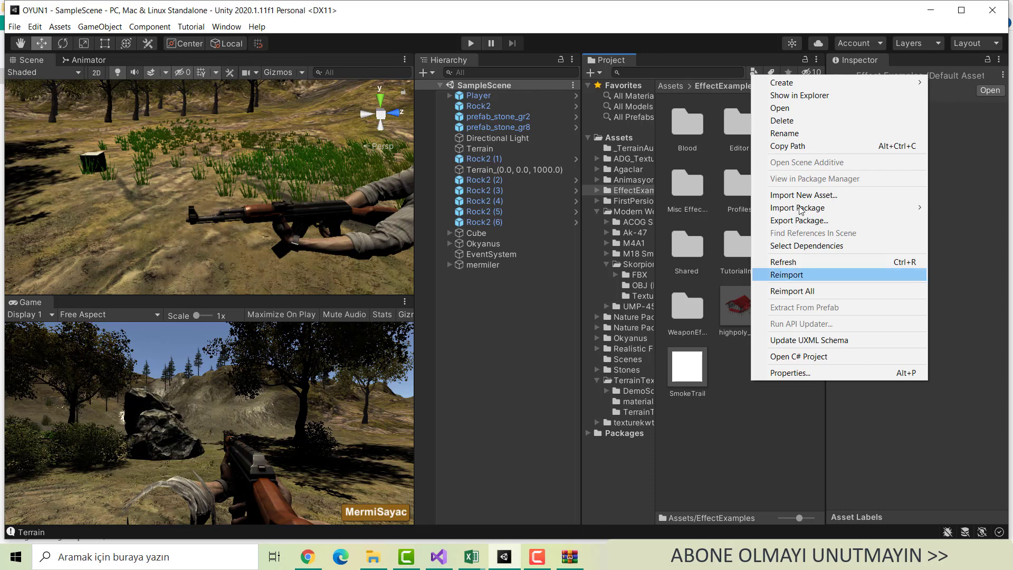
{"action": "mouse_move", "coordinate": [786, 82]}
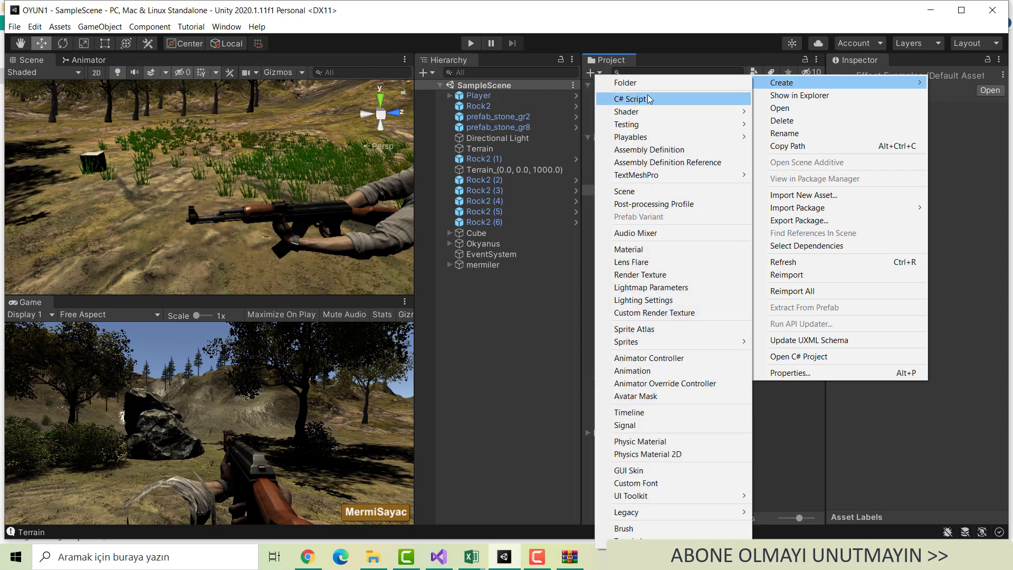
{"action": "left_click", "coordinate": [638, 84]}
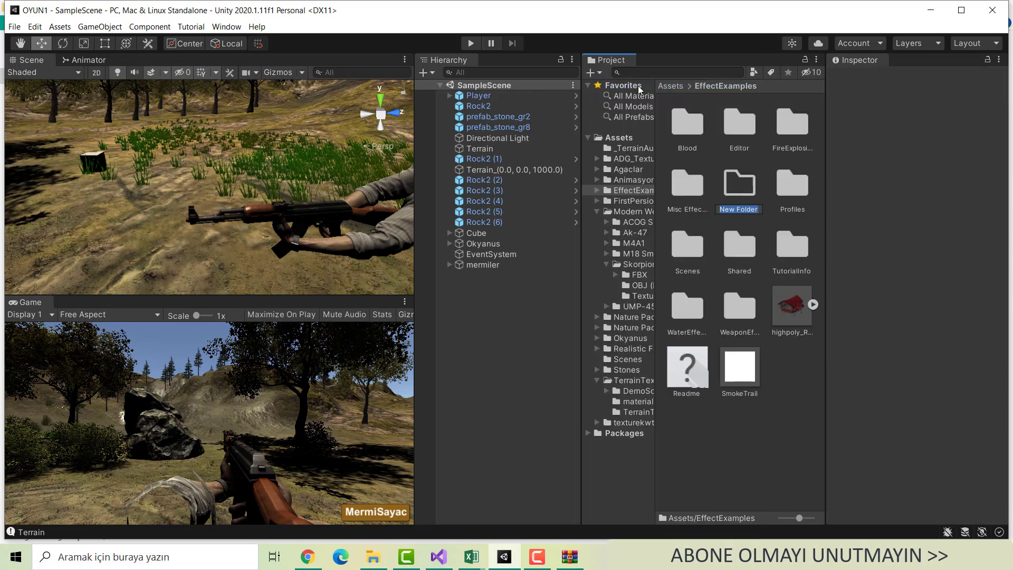
{"action": "type", "text": "object"}
{"action": "type", "text": "s"}
{"action": "key", "text": "Return"}
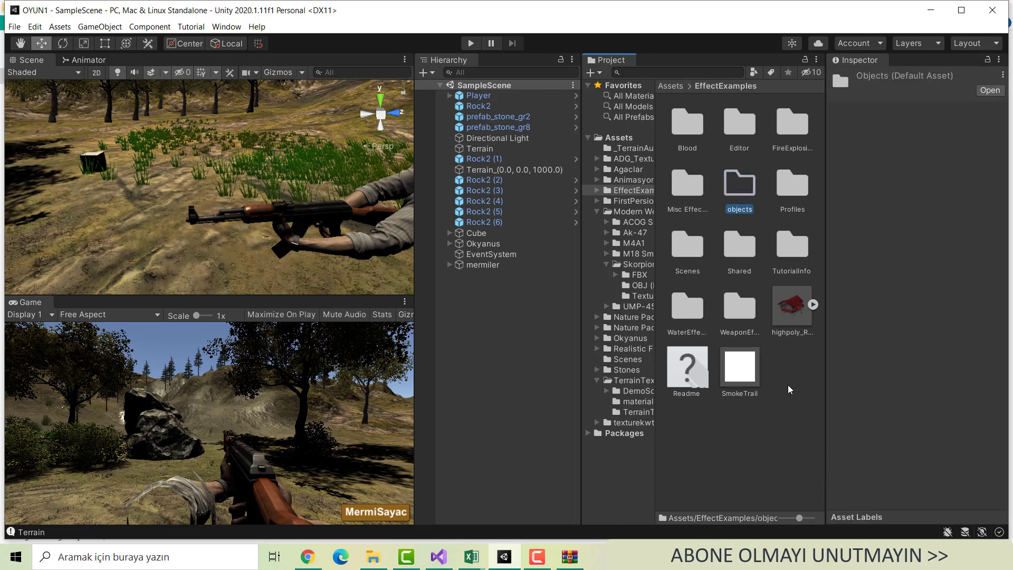
{"action": "mouse_move", "coordinate": [790, 312]}
{"action": "left_mouse_down"}
{"action": "mouse_move", "coordinate": [726, 171]}
{"action": "mouse_move", "coordinate": [741, 185]}
{"action": "left_mouse_up"}
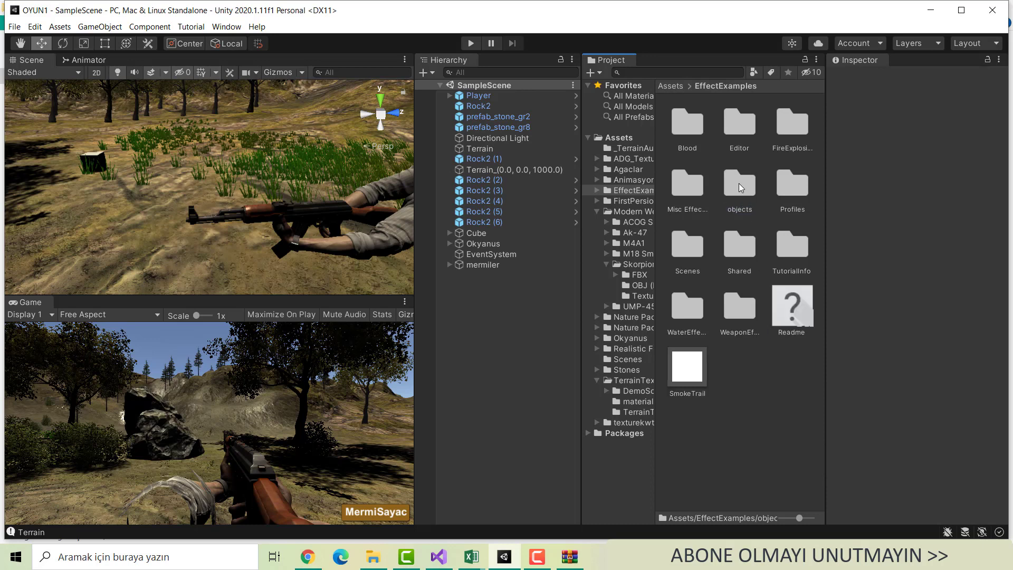
{"action": "left_click_drag", "start_coordinate": [694, 391], "coordinate": [724, 181]}
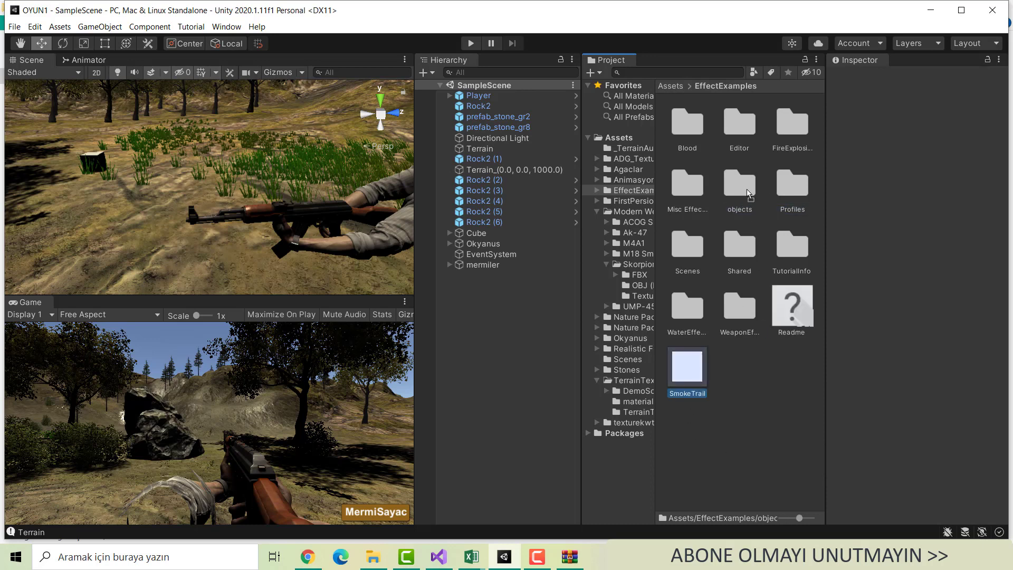
Select highpoly_Reed_Hut_01, keep its Rig as Generic, and view Animation then Materials settings
{"action": "double_click", "coordinate": [731, 198]}
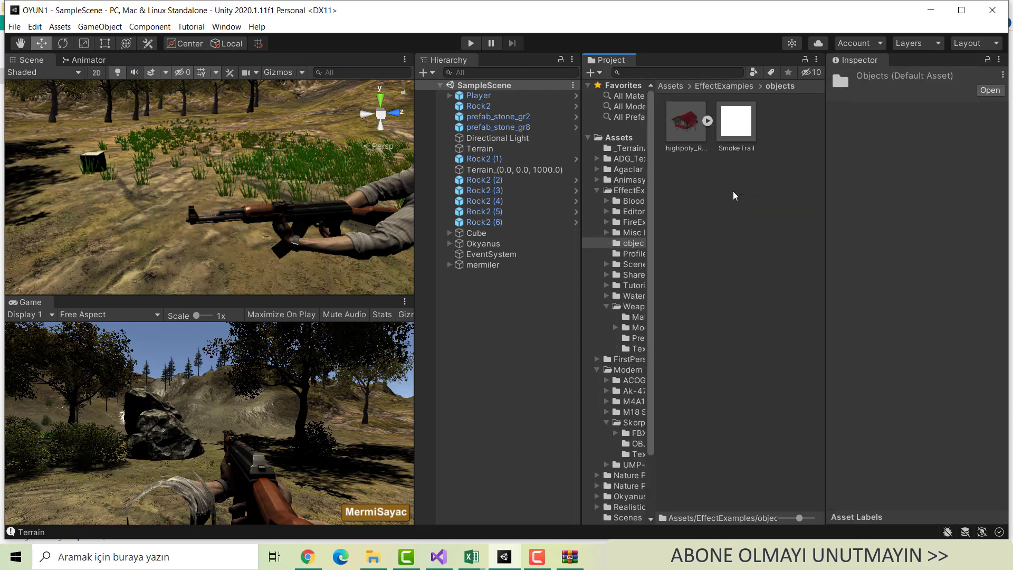
{"action": "left_click", "coordinate": [682, 133]}
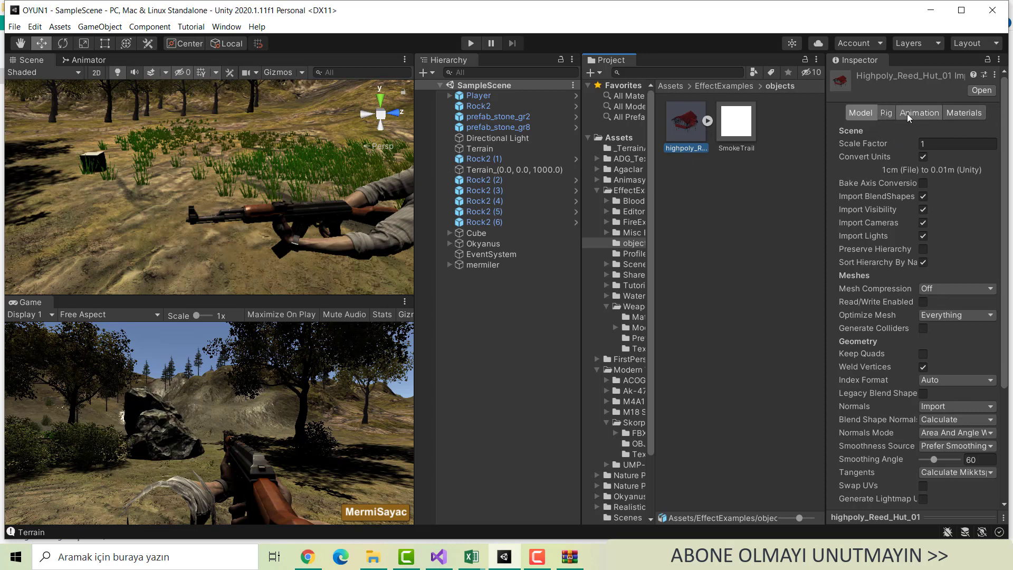
{"action": "left_click", "coordinate": [890, 114]}
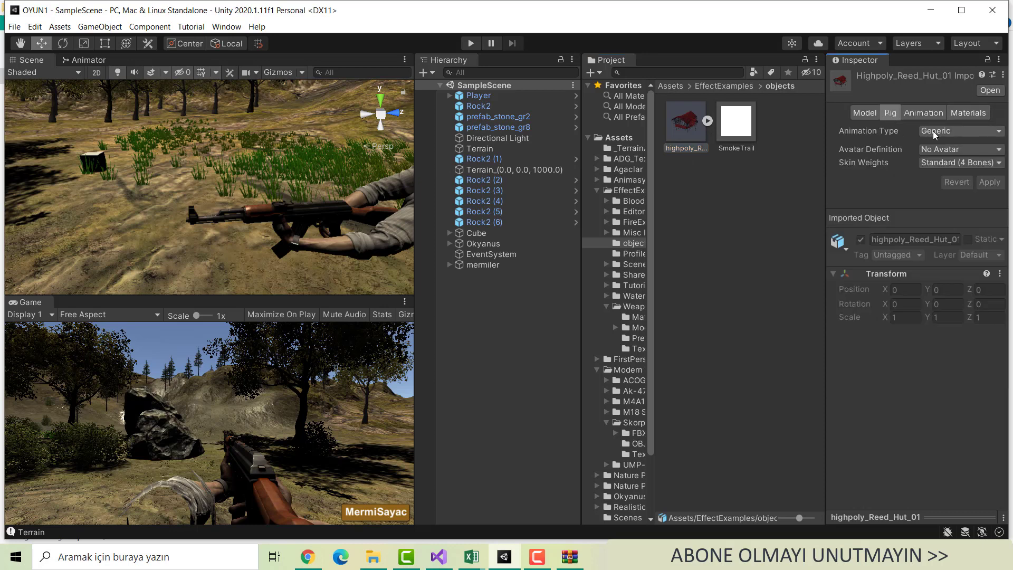
{"action": "left_click", "coordinate": [933, 131]}
{"action": "left_click", "coordinate": [866, 198]}
{"action": "left_click", "coordinate": [932, 112]}
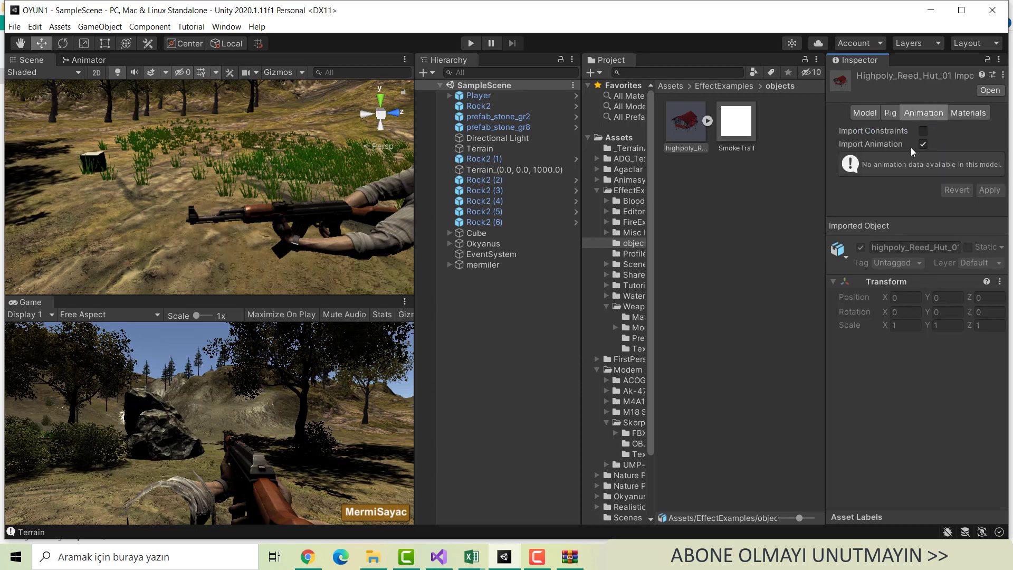
{"action": "left_click", "coordinate": [973, 115]}
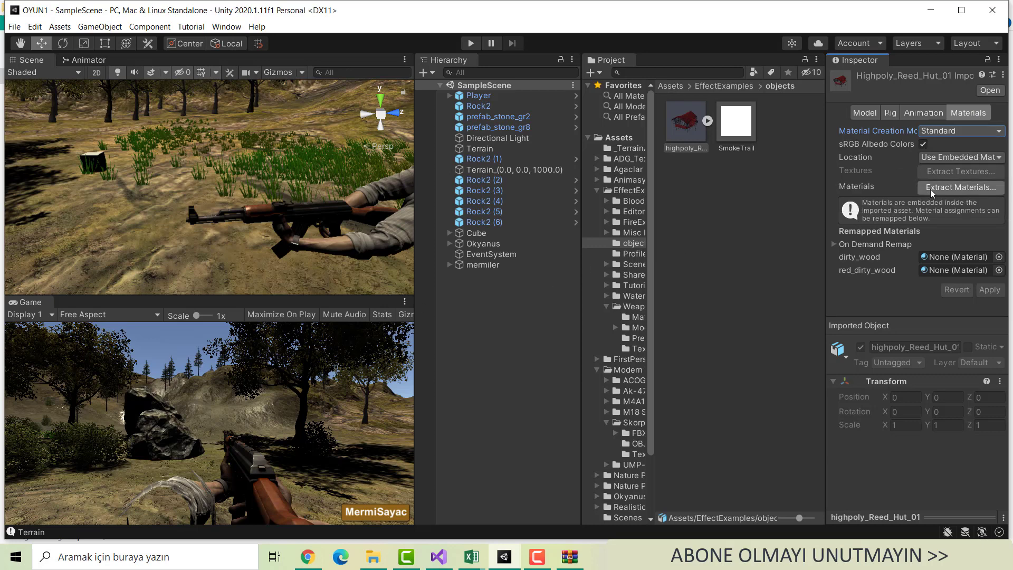
Cancel the first material extraction and move the objects folder to the Assets root
{"action": "left_click", "coordinate": [963, 189]}
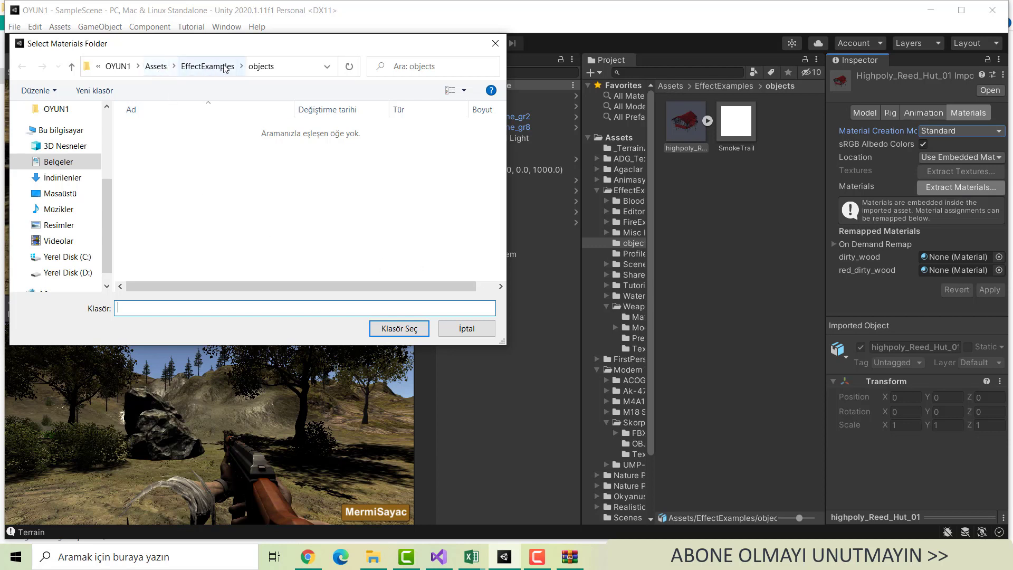
{"action": "left_click", "coordinate": [269, 71]}
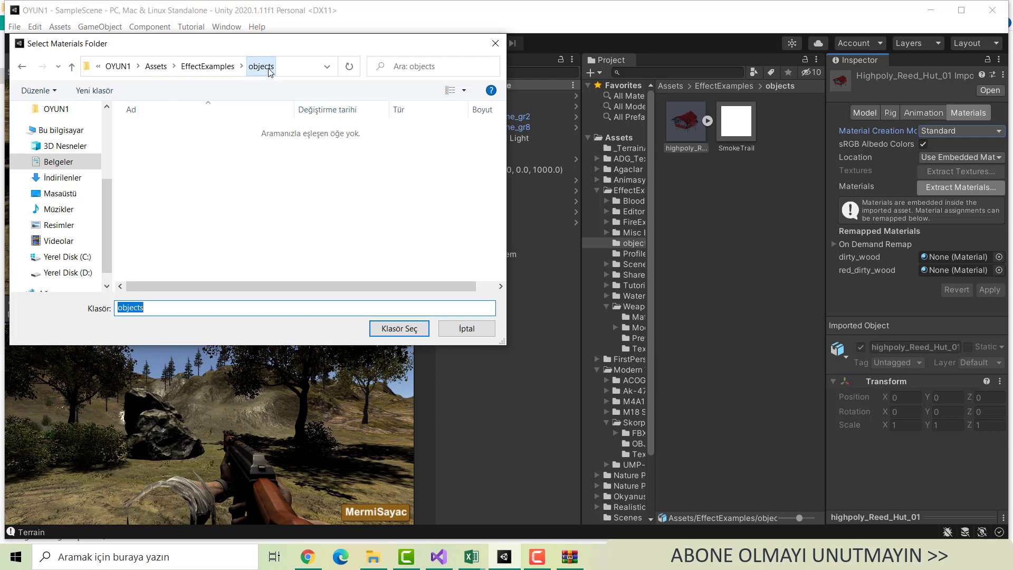
{"action": "left_click", "coordinate": [158, 67]}
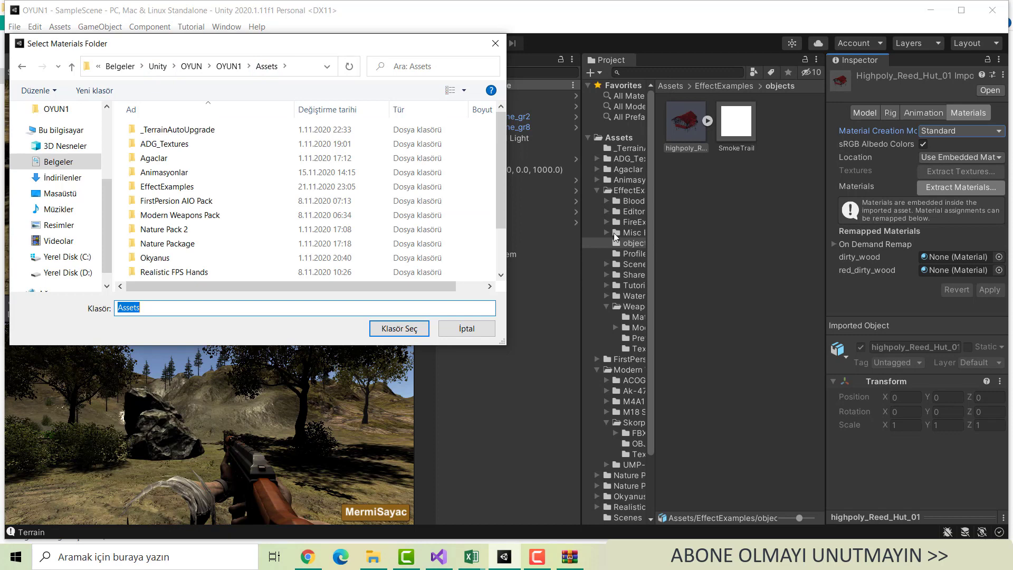
{"action": "left_click", "coordinate": [476, 333]}
{"action": "left_click", "coordinate": [638, 243]}
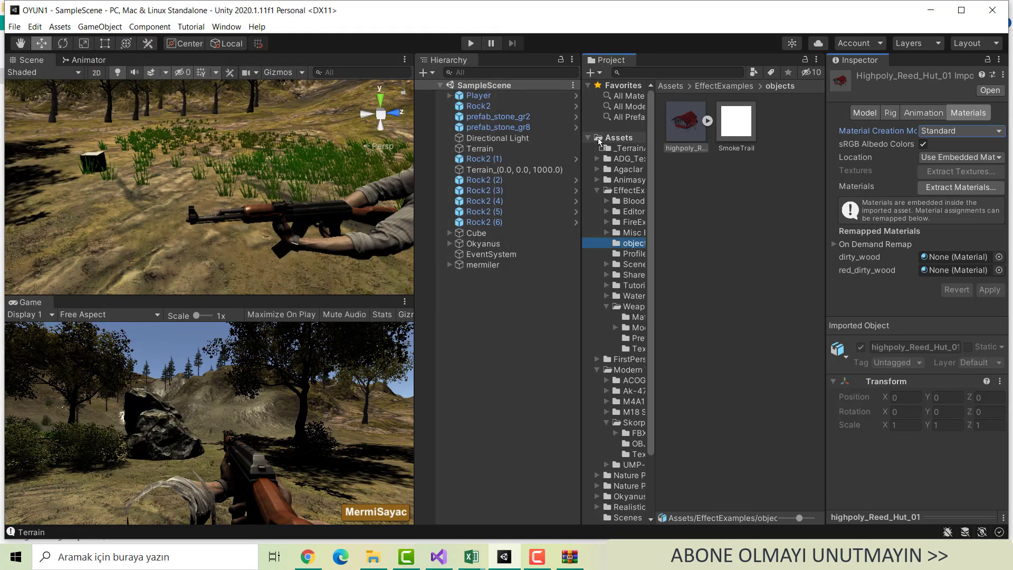
{"action": "left_click_drag", "start_coordinate": [599, 138], "coordinate": [600, 137]}
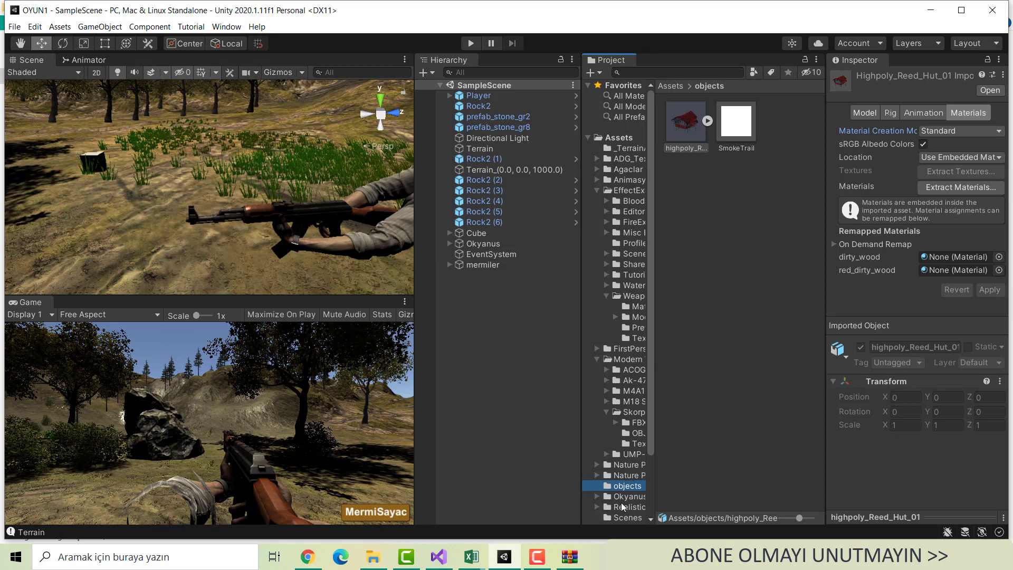
Extract the hut model's dirty_wood and red_dirty_wood materials into the objects folder
{"action": "left_click", "coordinate": [690, 131]}
{"action": "left_click", "coordinate": [948, 188]}
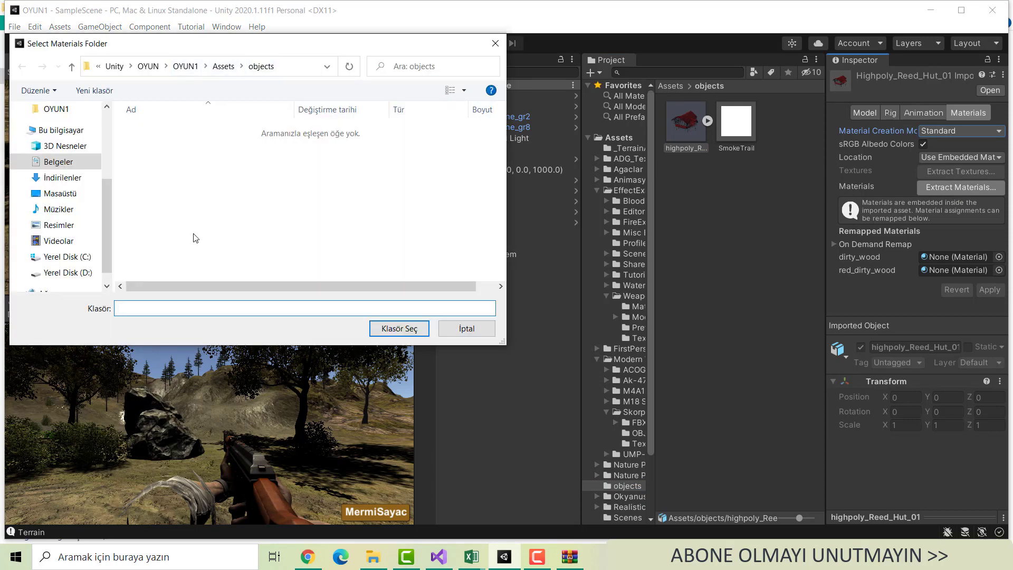
{"action": "left_click", "coordinate": [409, 329]}
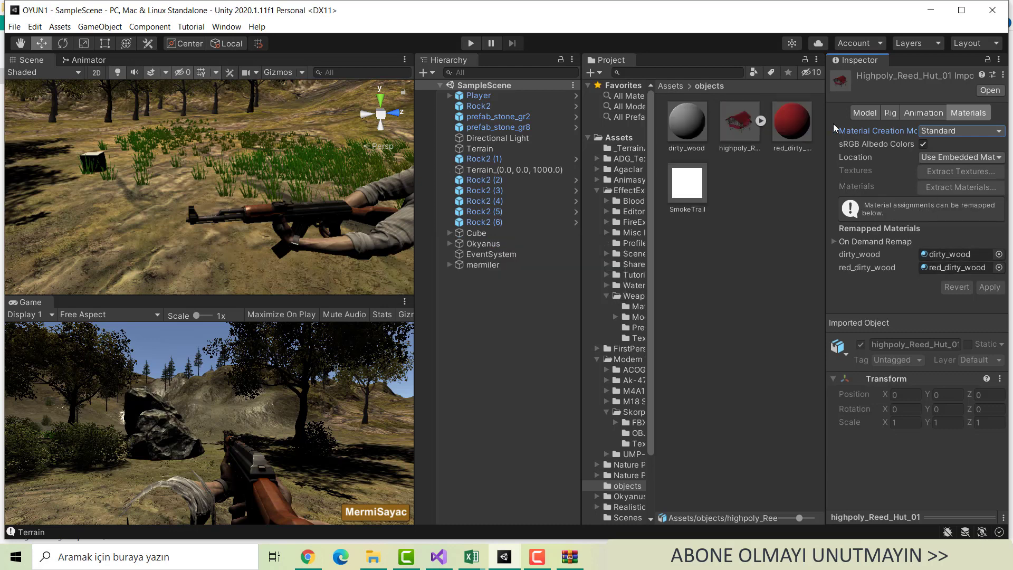
Check the dirty_wood and red_dirty_wood materials, then return to the File Explorer mesh folder
{"action": "left_click", "coordinate": [681, 129]}
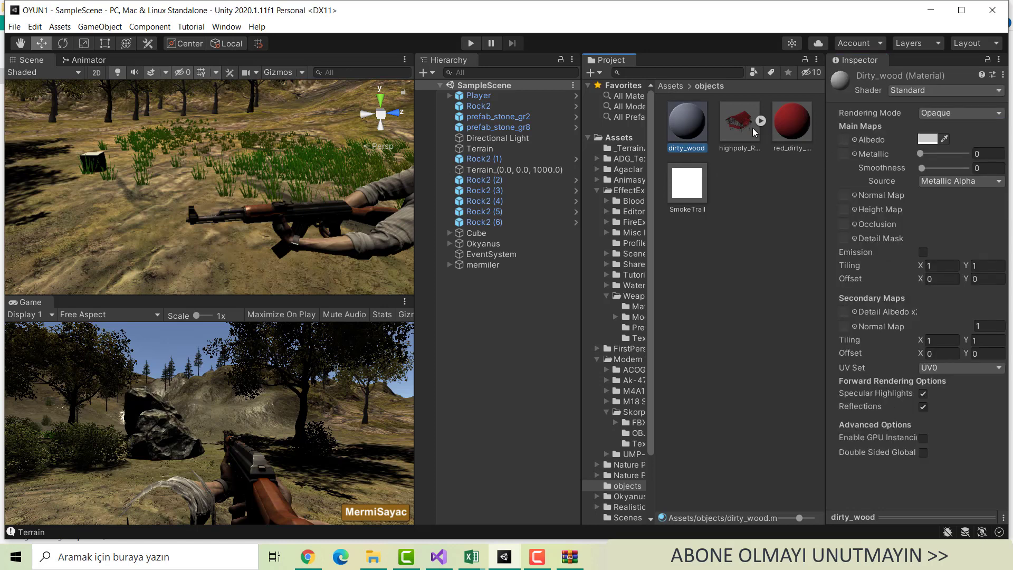
{"action": "left_click", "coordinate": [800, 128]}
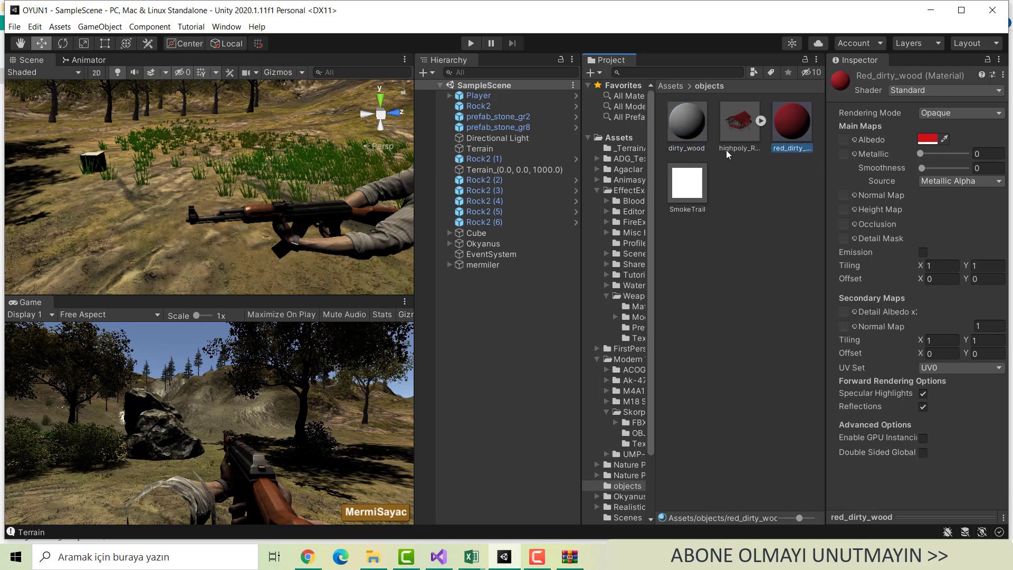
{"action": "left_click", "coordinate": [696, 135]}
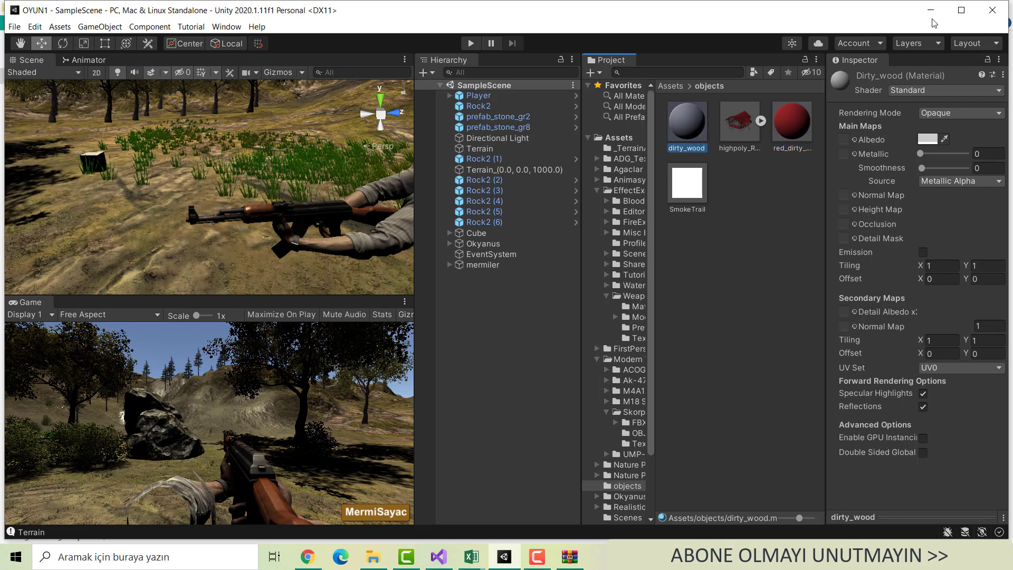
{"action": "left_click", "coordinate": [378, 561]}
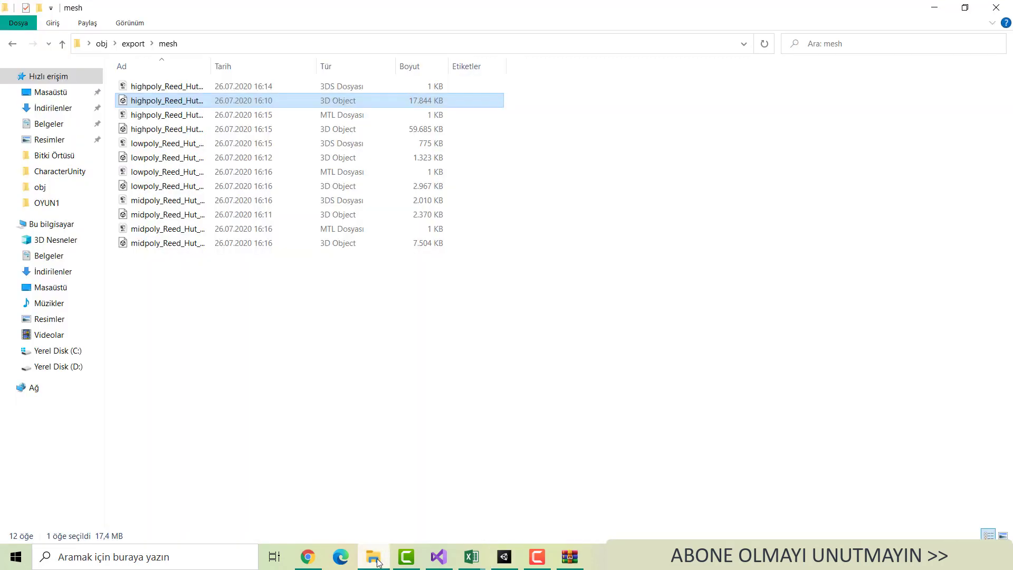
{"action": "left_click", "coordinate": [128, 45]}
{"action": "double_click", "coordinate": [138, 86]}
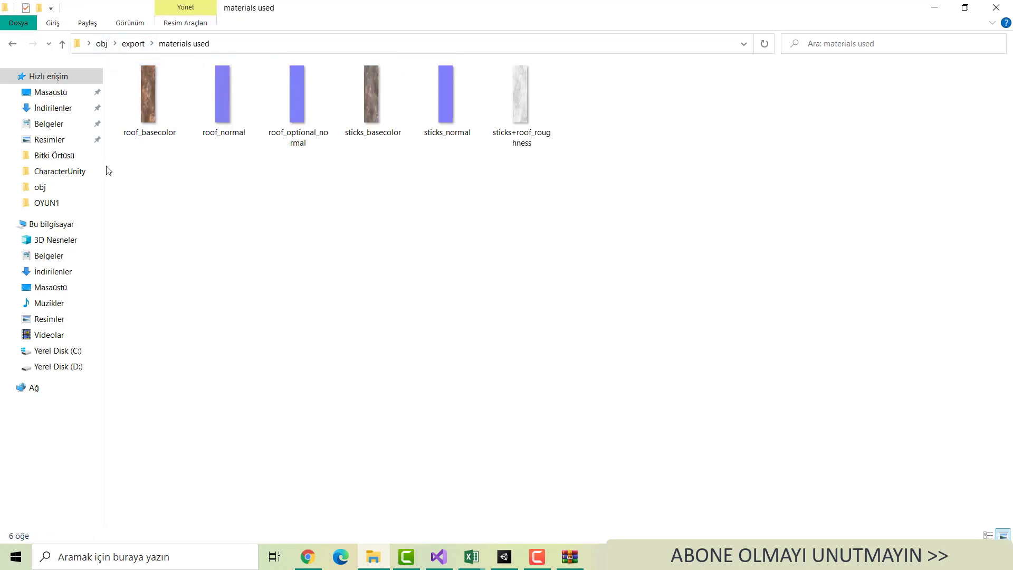
{"action": "mouse_move", "coordinate": [633, 186]}
{"action": "left_mouse_down"}
{"action": "mouse_move", "coordinate": [97, 80]}
{"action": "mouse_move", "coordinate": [137, 84]}
{"action": "left_mouse_up"}
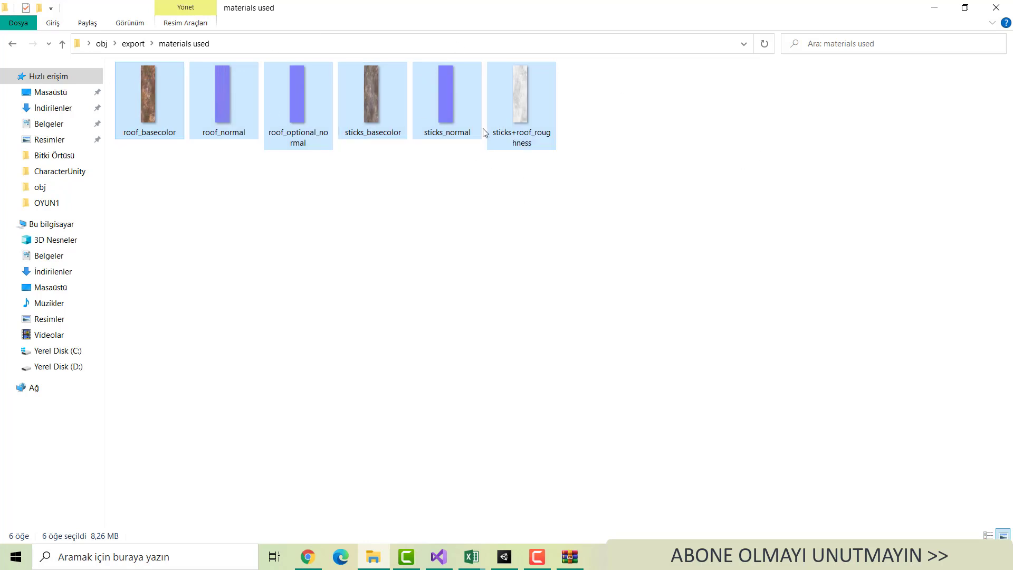
{"action": "left_click", "coordinate": [530, 225]}
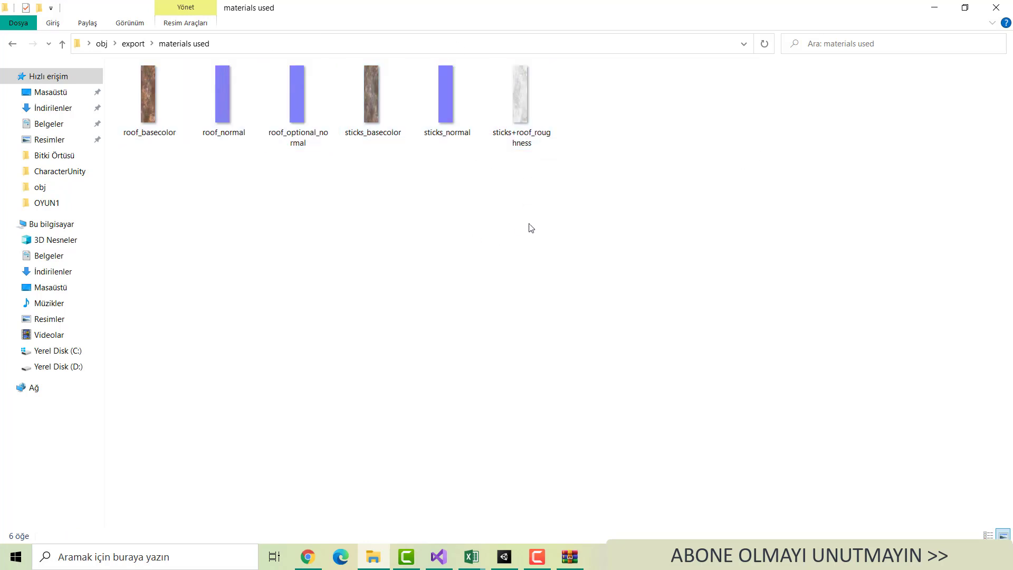
{"action": "left_click_drag", "start_coordinate": [621, 206], "coordinate": [103, 72]}
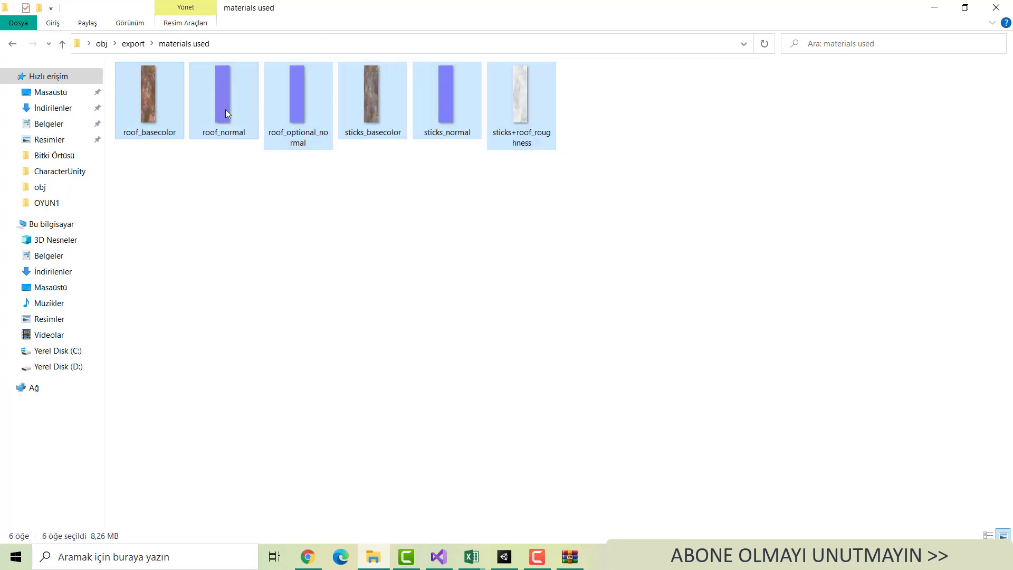
{"action": "left_click", "coordinate": [326, 242]}
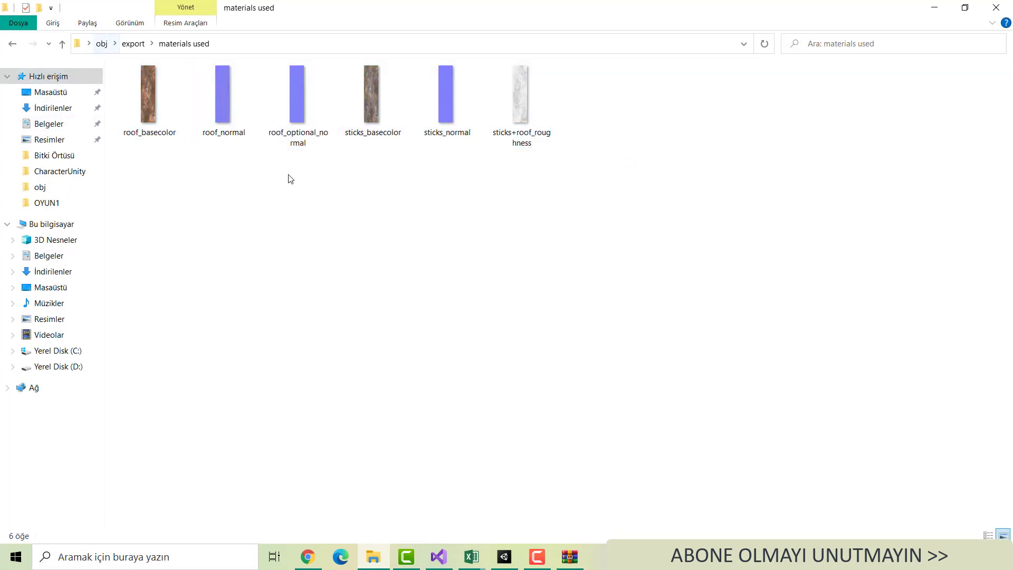
{"action": "left_click", "coordinate": [504, 554]}
Create a new folder named 'texture' inside the objects folder and open it
{"action": "right_click", "coordinate": [703, 270]}
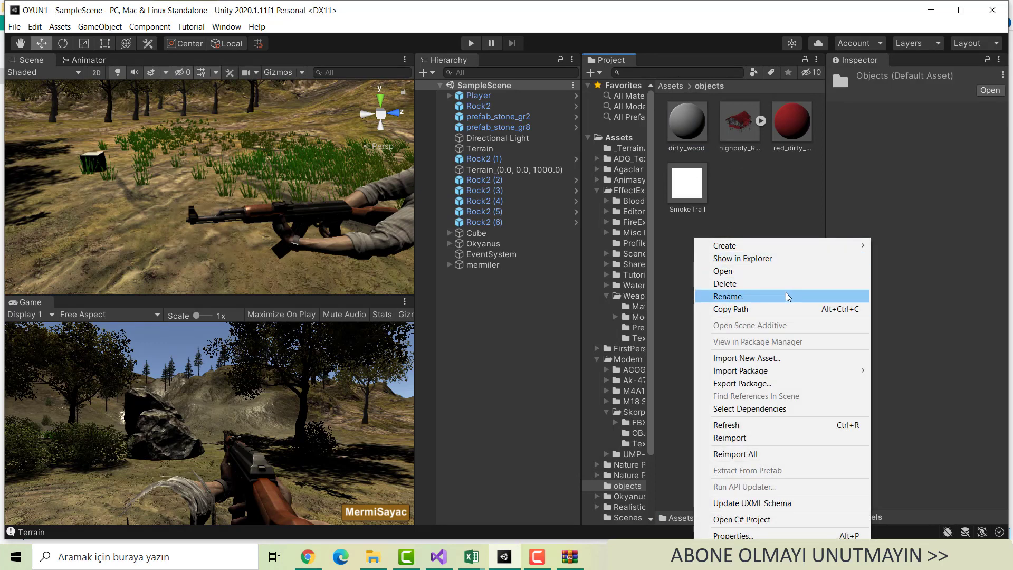
{"action": "mouse_move", "coordinate": [728, 245]}
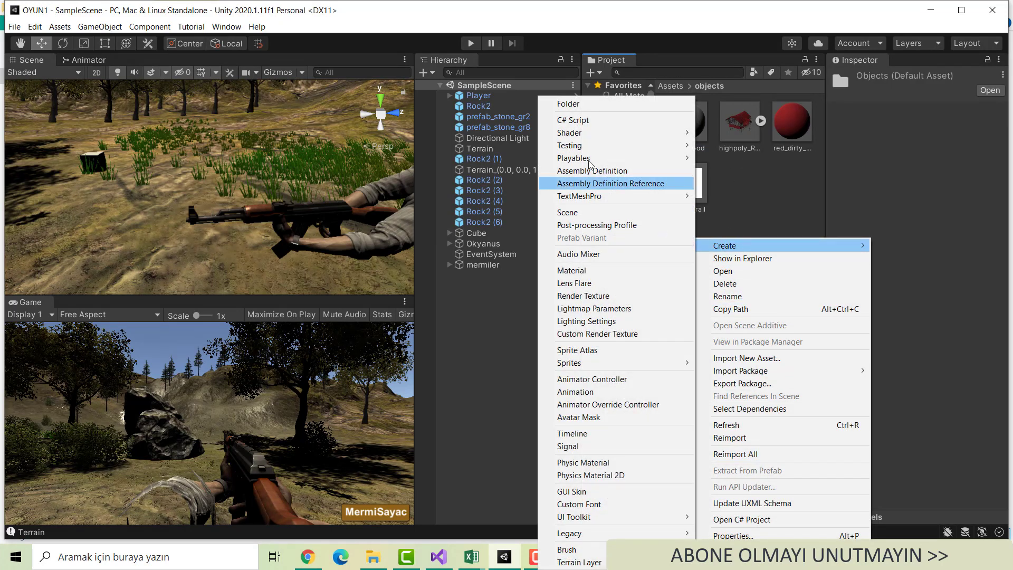
{"action": "left_click", "coordinate": [577, 103]}
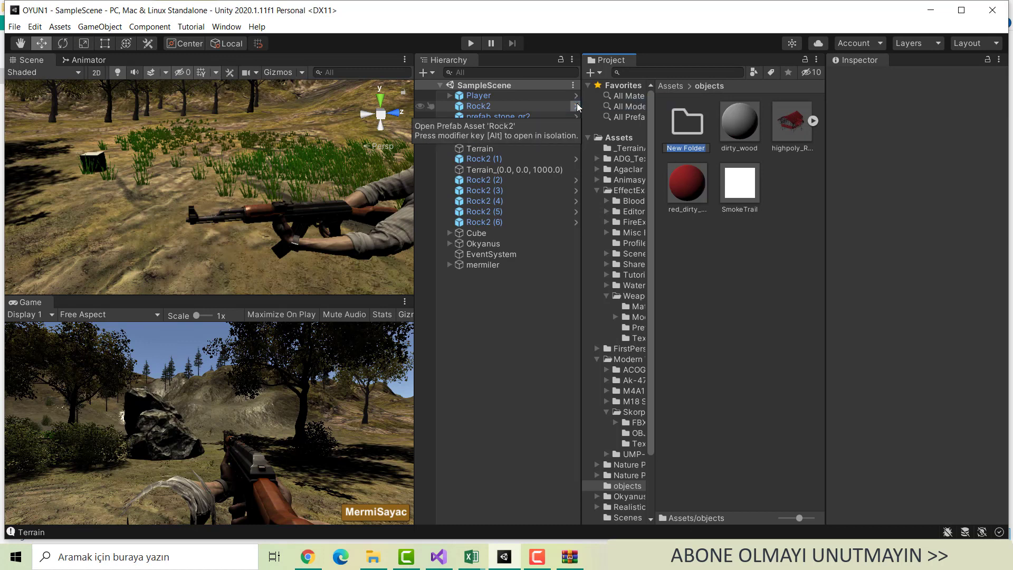
{"action": "type", "text": "texture"}
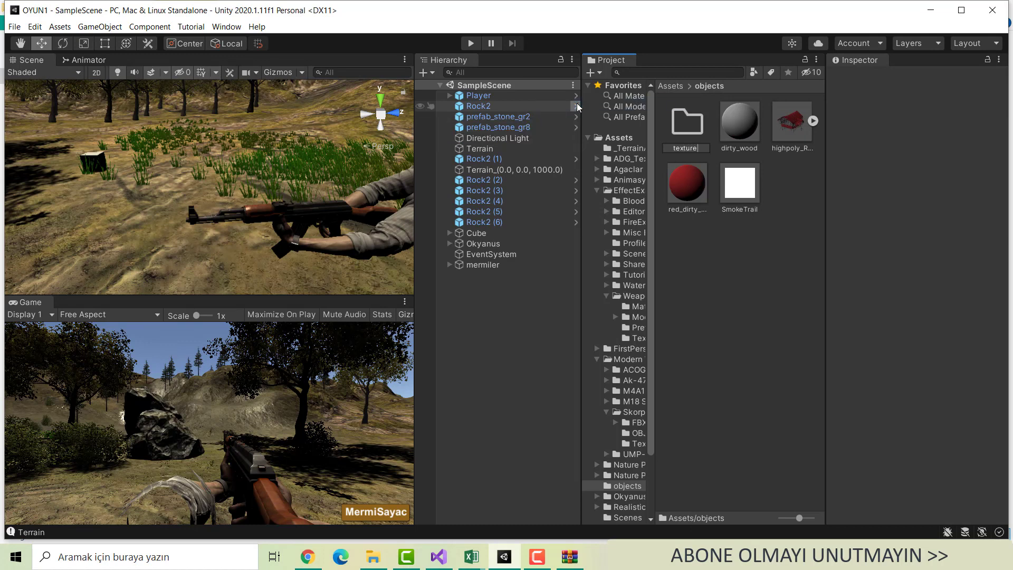
{"action": "key", "text": "Return"}
{"action": "double_click", "coordinate": [676, 129]}
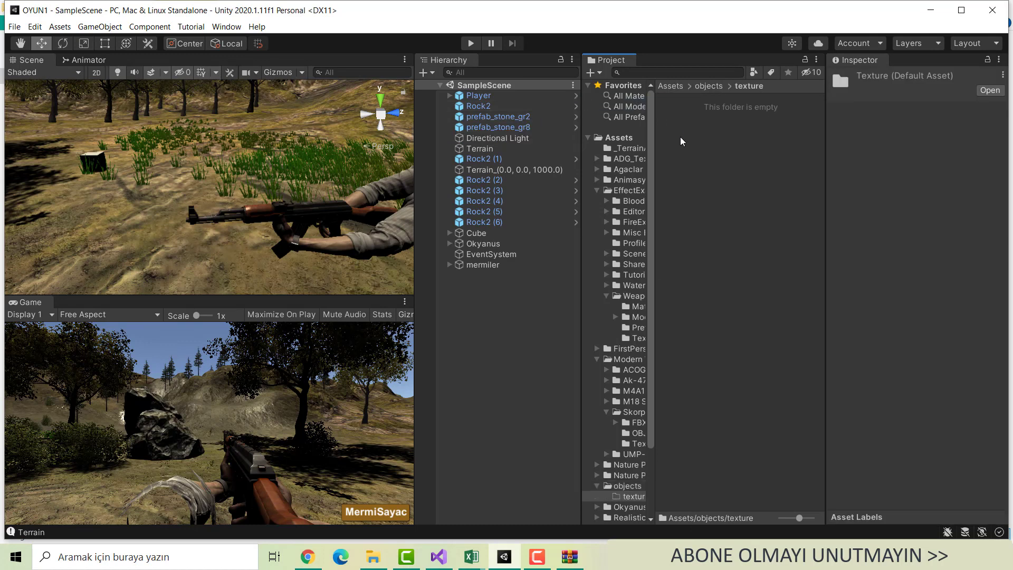
{"action": "left_click", "coordinate": [775, 169]}
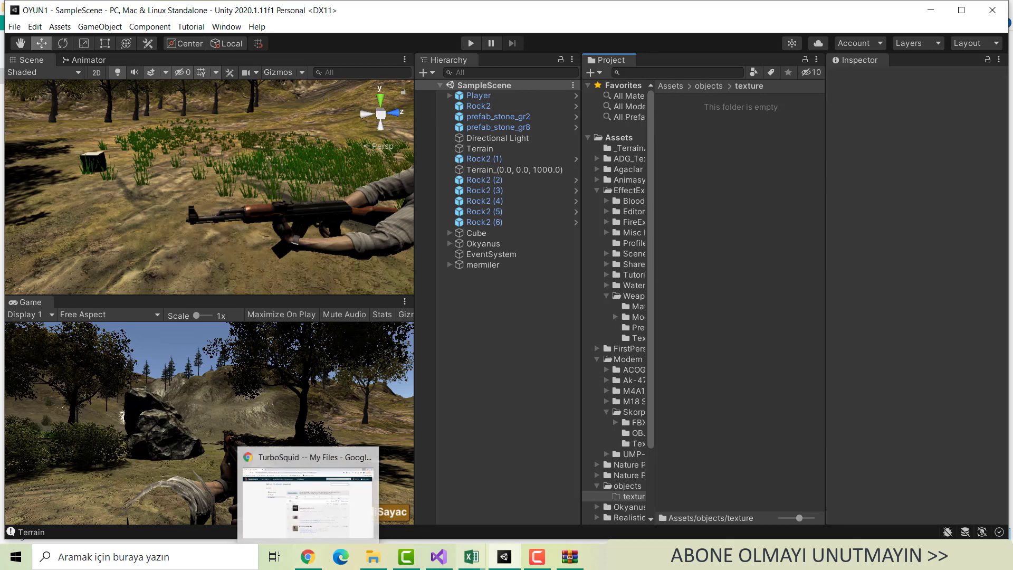
Copy the six roof and sticks texture files from File Explorer into the texture folder
{"action": "left_click", "coordinate": [366, 560]}
{"action": "left_click_drag", "start_coordinate": [702, 191], "coordinate": [68, 23]}
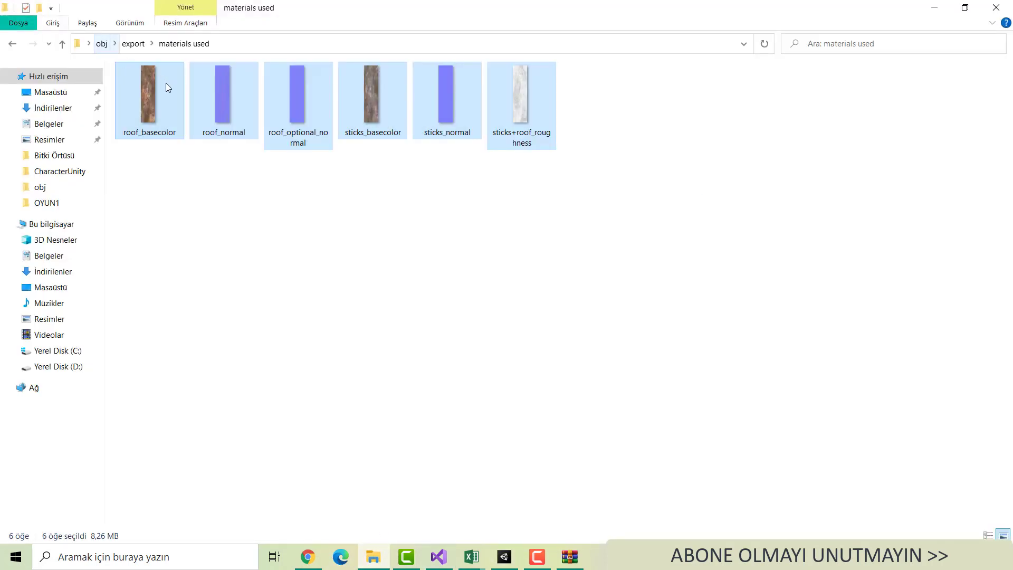
{"action": "mouse_move", "coordinate": [165, 84]}
{"action": "left_mouse_down"}
{"action": "mouse_move", "coordinate": [521, 563]}
{"action": "mouse_move", "coordinate": [748, 233]}
{"action": "left_mouse_up"}
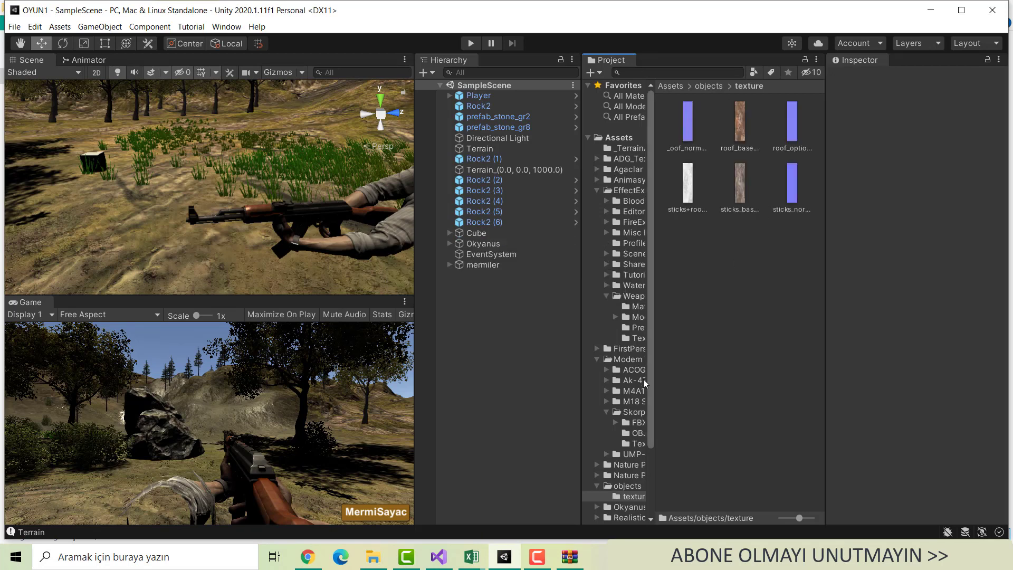
Move the dirty_wood and red_dirty_wood materials into the texture folder
{"action": "left_click", "coordinate": [625, 484]}
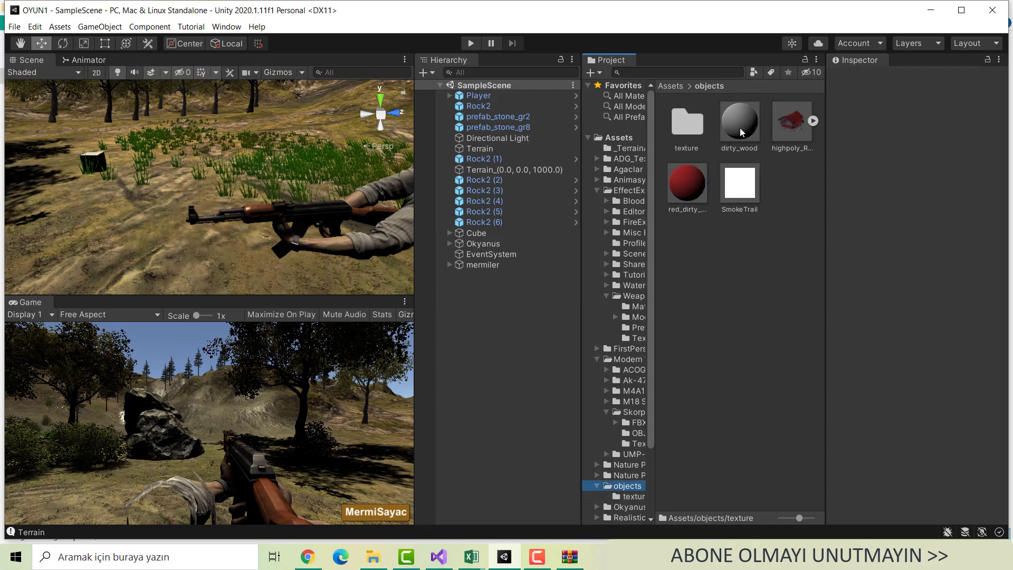
{"action": "double_click", "coordinate": [686, 122]}
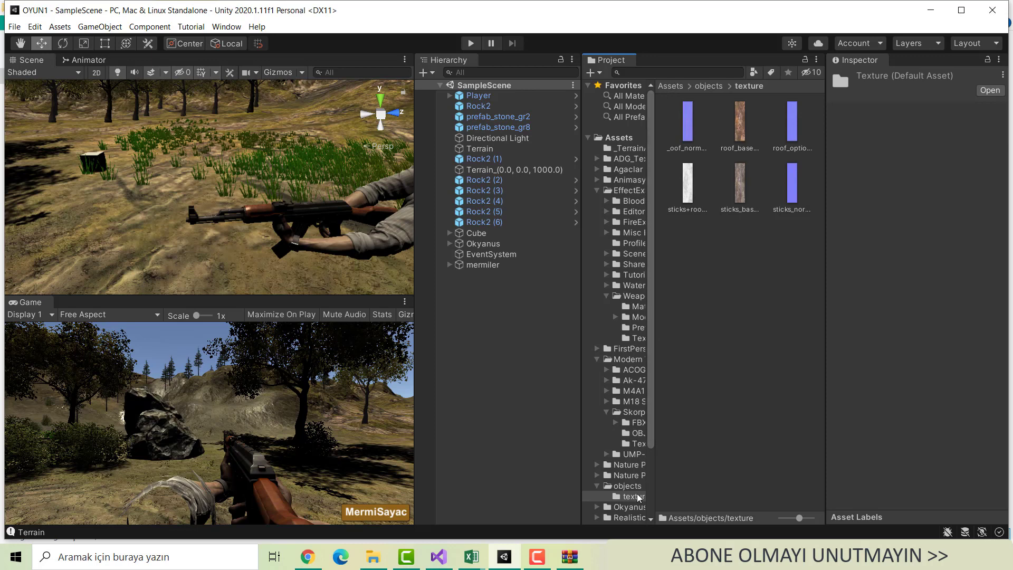
{"action": "left_click", "coordinate": [621, 486]}
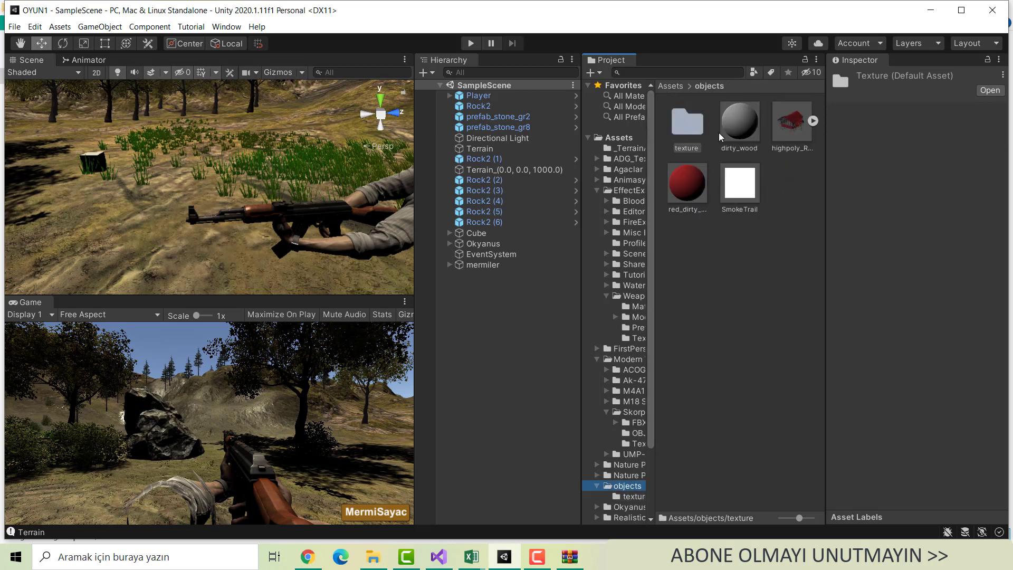
{"action": "left_click_drag", "start_coordinate": [735, 127], "coordinate": [687, 123]}
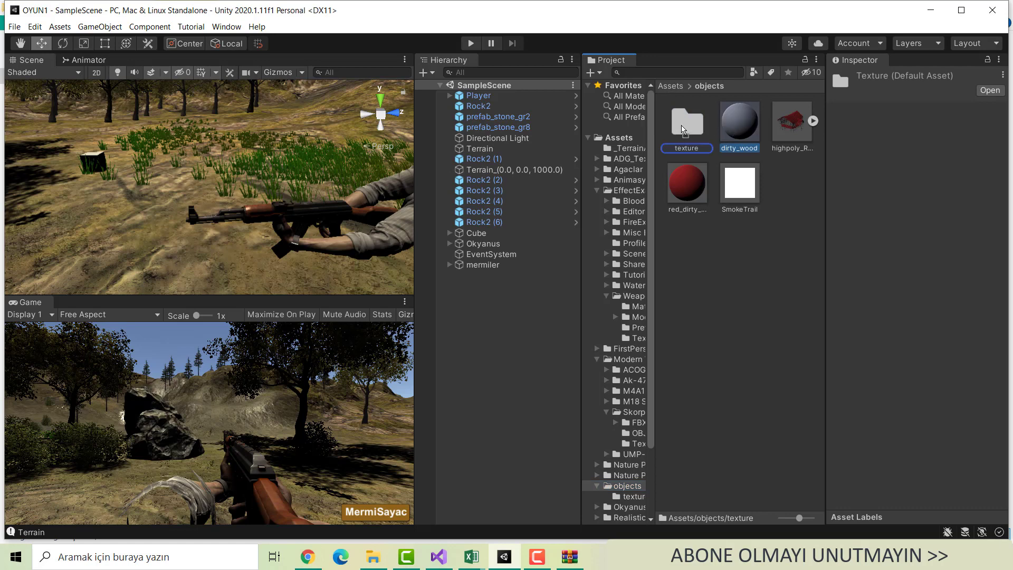
{"action": "left_click_drag", "start_coordinate": [791, 138], "coordinate": [682, 146]}
{"action": "double_click", "coordinate": [696, 129]}
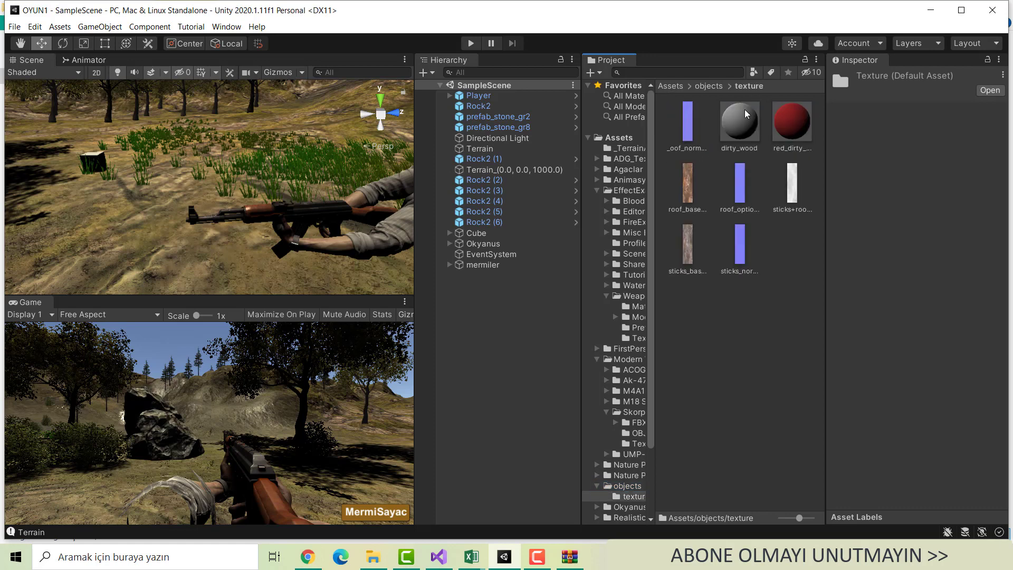
Give dirty_wood roof_basecolor as Albedo and a roof normal map, fixing its texture type
{"action": "left_click", "coordinate": [746, 127]}
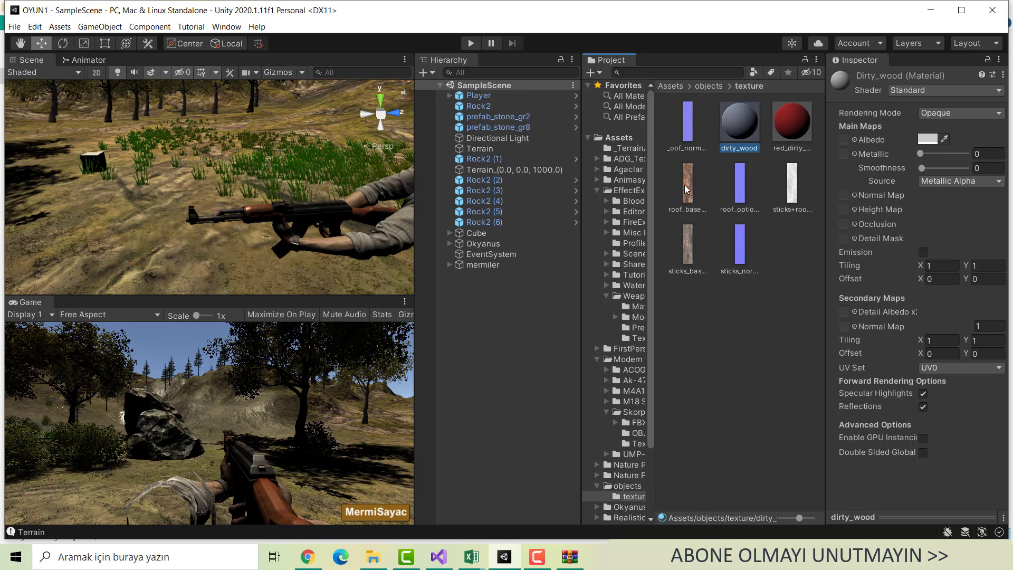
{"action": "left_click_drag", "start_coordinate": [685, 182], "coordinate": [846, 141]}
{"action": "mouse_move", "coordinate": [732, 197]}
{"action": "left_mouse_down"}
{"action": "mouse_move", "coordinate": [831, 169]}
{"action": "mouse_move", "coordinate": [847, 196]}
{"action": "left_mouse_up"}
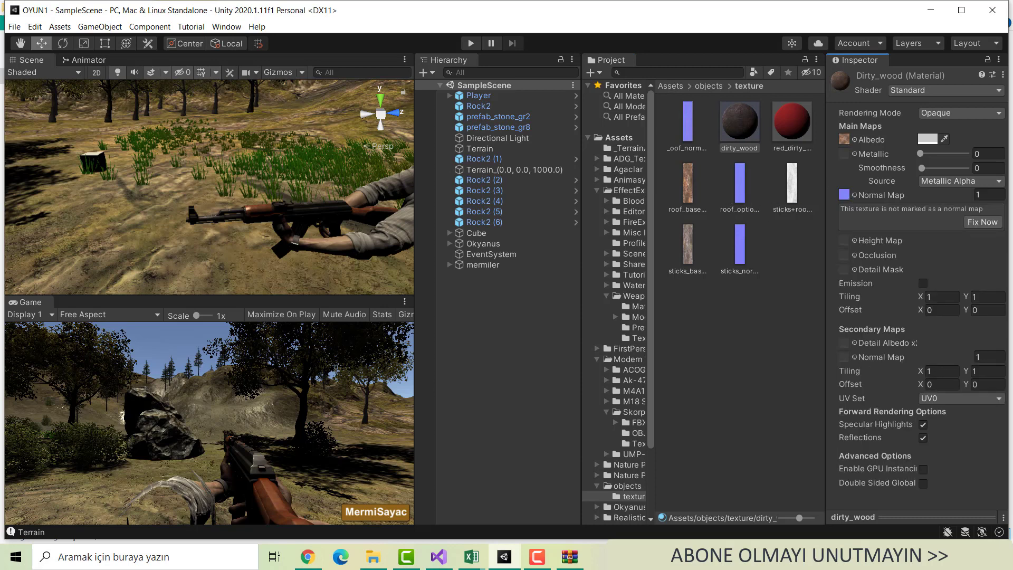
{"action": "left_click", "coordinate": [986, 224]}
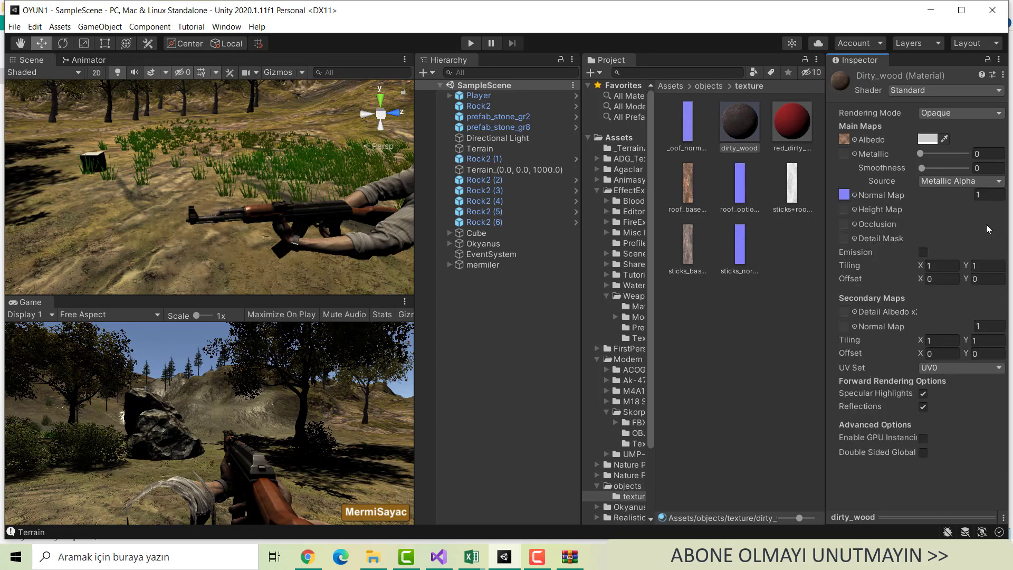
{"action": "left_click", "coordinate": [796, 132]}
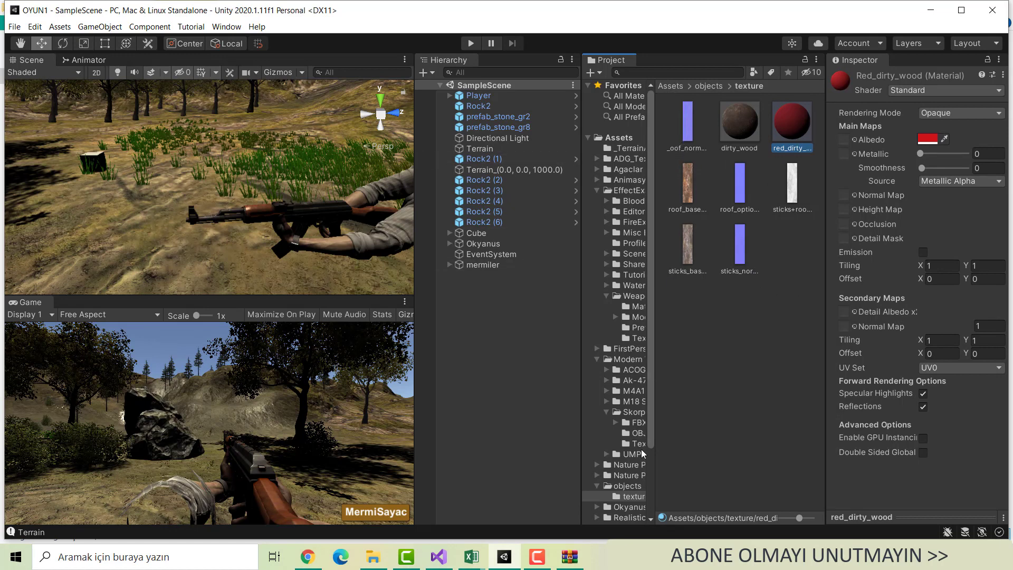
Drop the highpoly_Reed_Hut_01 model onto the terrain in the scene
{"action": "left_click", "coordinate": [630, 486]}
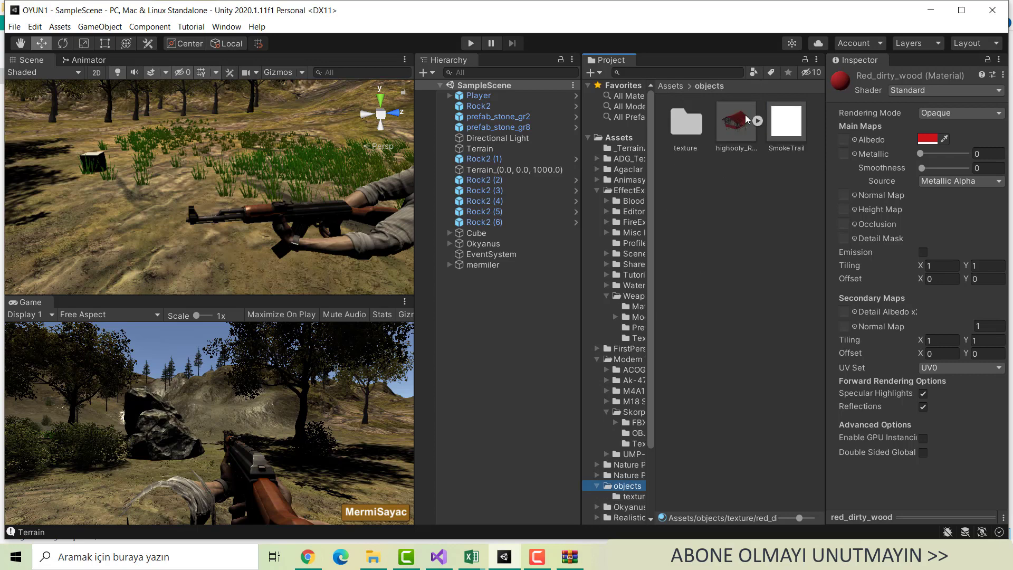
{"action": "mouse_move", "coordinate": [271, 204]}
{"action": "right_mouse_down"}
{"action": "mouse_move", "coordinate": [1001, 140]}
{"action": "mouse_move", "coordinate": [835, 114]}
{"action": "right_mouse_up"}
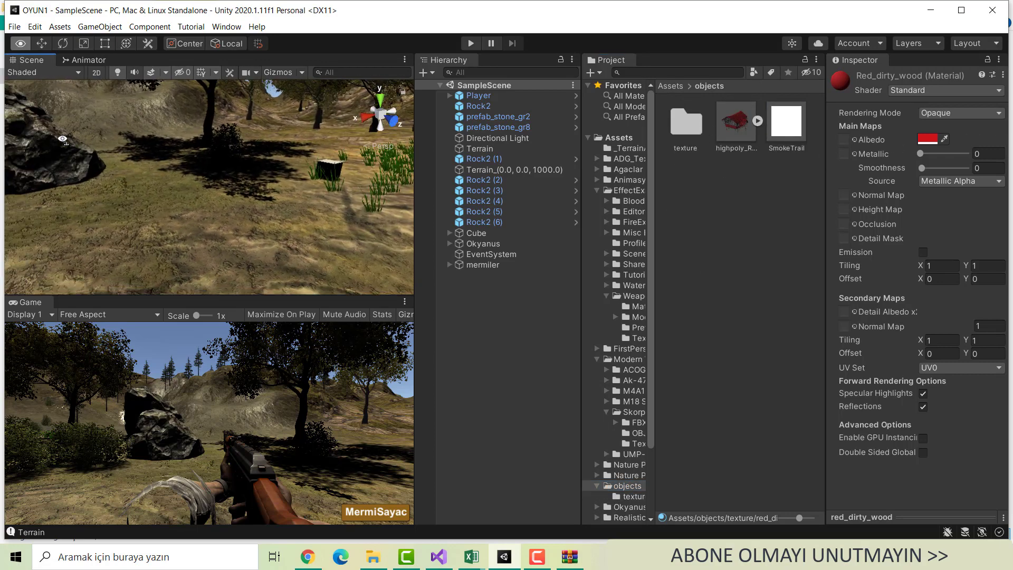
{"action": "left_click_drag", "start_coordinate": [736, 125], "coordinate": [420, 142]}
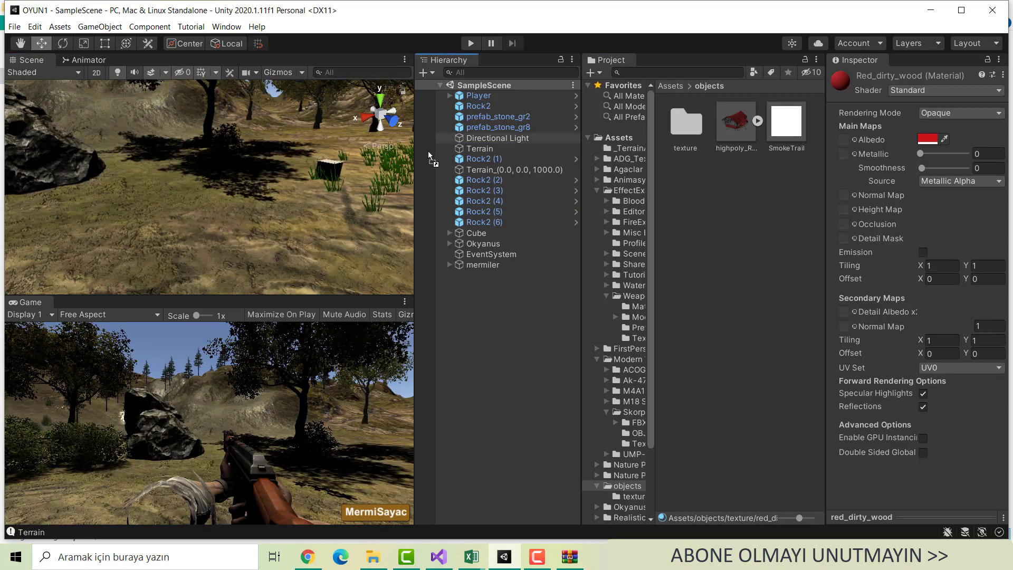
{"action": "left_click_drag", "start_coordinate": [420, 141], "coordinate": [397, 157]}
{"action": "mouse_move", "coordinate": [336, 170]}
{"action": "right_mouse_down"}
{"action": "mouse_move", "coordinate": [349, 190]}
{"action": "mouse_move", "coordinate": [205, 206]}
{"action": "mouse_move", "coordinate": [262, 183]}
{"action": "mouse_move", "coordinate": [446, 188]}
{"action": "right_mouse_up"}
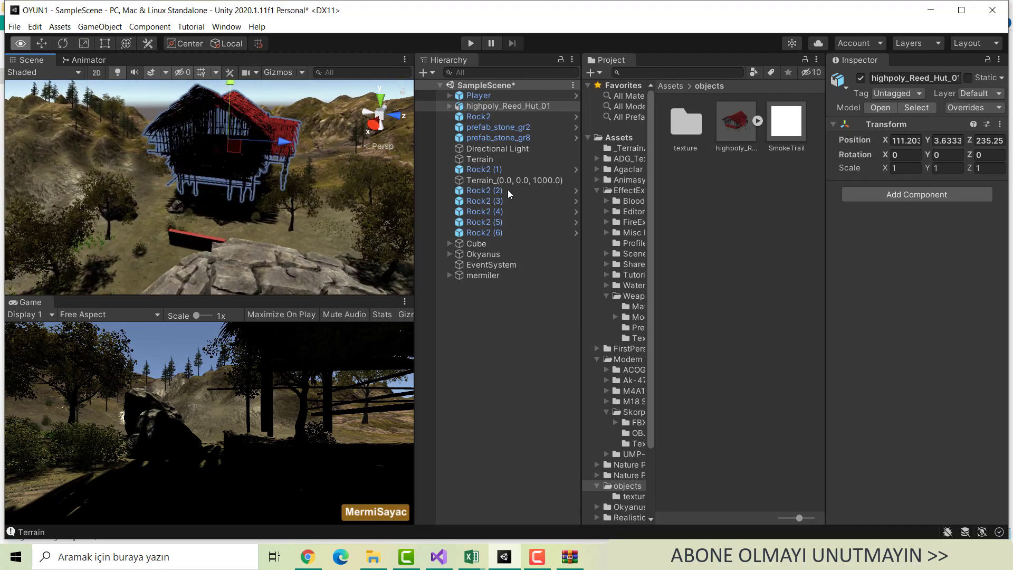
{"action": "right_click_drag", "start_coordinate": [508, 189], "coordinate": [468, 166]}
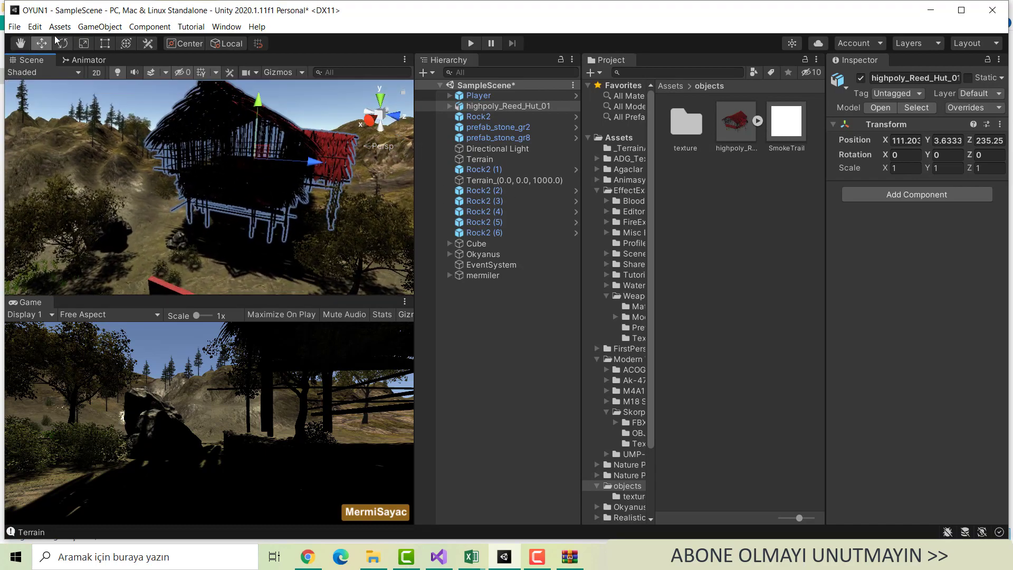
Scale the hut down to 0.3253 and lower it to Y -0.3 on the ground
{"action": "left_click", "coordinate": [83, 42]}
{"action": "mouse_move", "coordinate": [255, 159]}
{"action": "left_mouse_down"}
{"action": "mouse_move", "coordinate": [255, 196]}
{"action": "mouse_move", "coordinate": [246, 191]}
{"action": "left_mouse_up"}
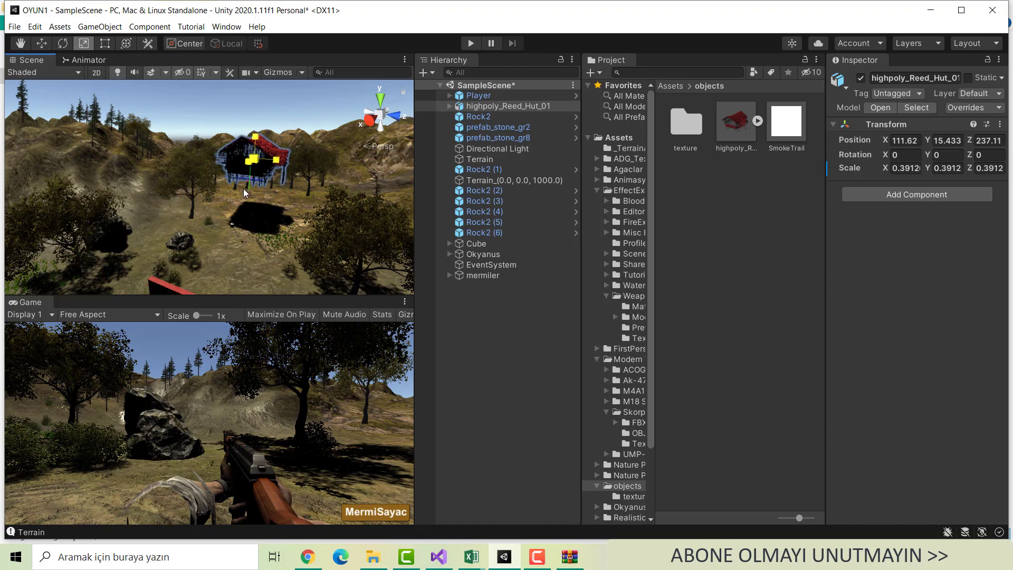
{"action": "left_click_drag", "start_coordinate": [246, 192], "coordinate": [245, 193]}
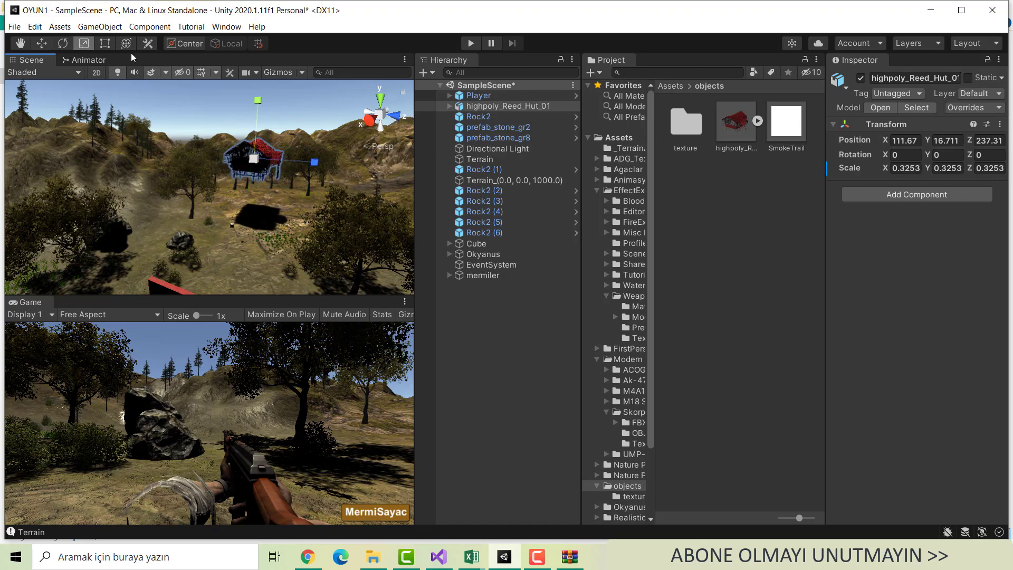
{"action": "left_click", "coordinate": [42, 44]}
{"action": "left_click_drag", "start_coordinate": [258, 100], "coordinate": [266, 149]}
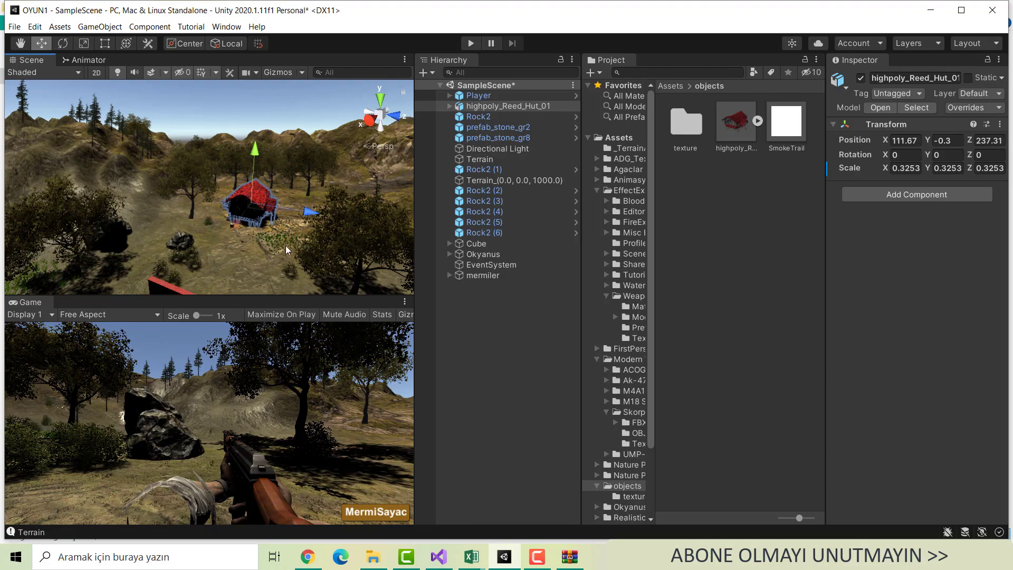
{"action": "mouse_move", "coordinate": [289, 252]}
{"action": "left_mouse_down", "text": "alt"}
{"action": "mouse_move", "coordinate": [298, 263]}
{"action": "mouse_move", "coordinate": [149, 213]}
{"action": "mouse_move", "coordinate": [259, 245]}
{"action": "mouse_move", "coordinate": [191, 258]}
{"action": "left_mouse_up", "text": "alt"}
{"action": "scroll", "coordinate": [298, 262], "scroll_direction": "up", "scroll_amount": 10}
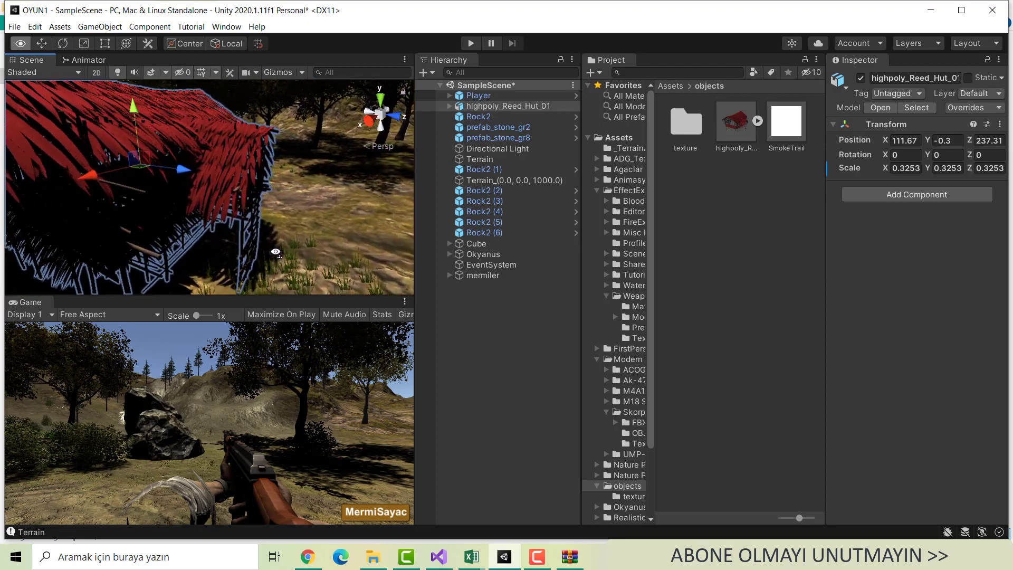
Give red_dirty_wood roof_base as Albedo, the roof normal map, and a white FFFFFF tint
{"action": "left_click", "coordinate": [331, 248]}
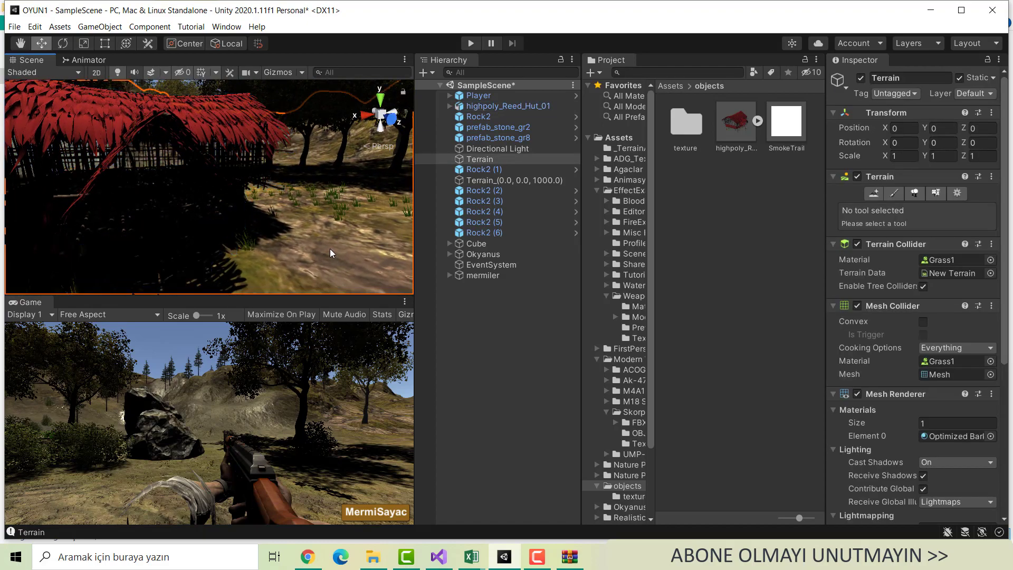
{"action": "mouse_move", "coordinate": [330, 249]}
{"action": "left_mouse_down", "text": "alt"}
{"action": "mouse_move", "coordinate": [145, 229]}
{"action": "mouse_move", "coordinate": [350, 216]}
{"action": "left_mouse_up", "text": "alt"}
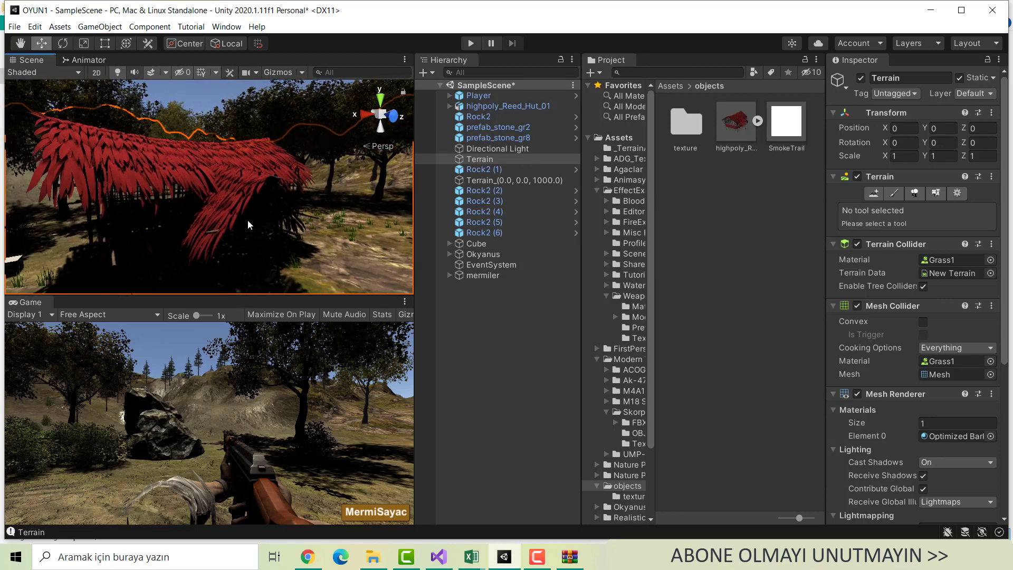
{"action": "left_click_drag", "start_coordinate": [350, 216], "coordinate": [214, 216], "text": "alt"}
{"action": "left_click", "coordinate": [180, 188]}
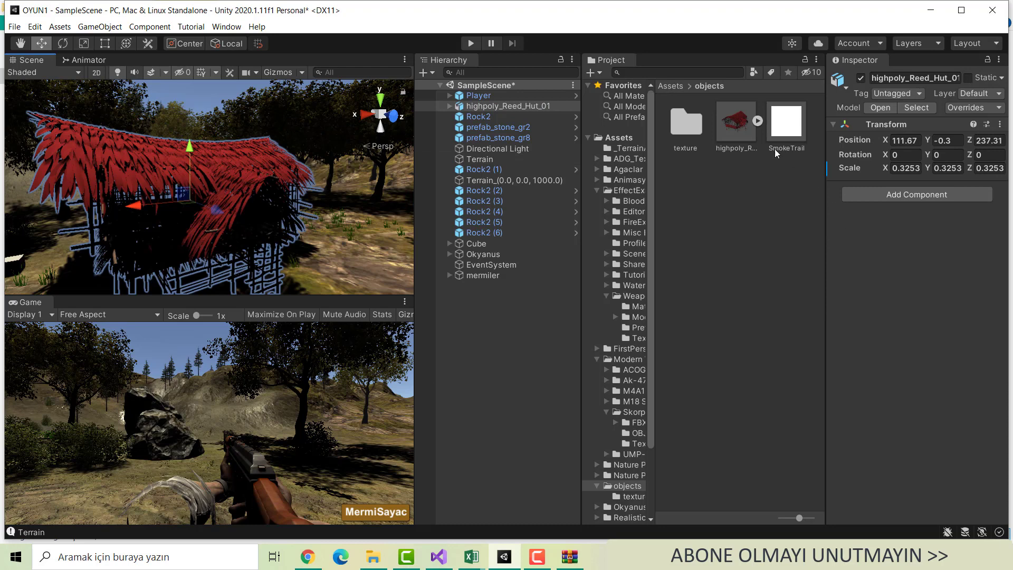
{"action": "double_click", "coordinate": [686, 116]}
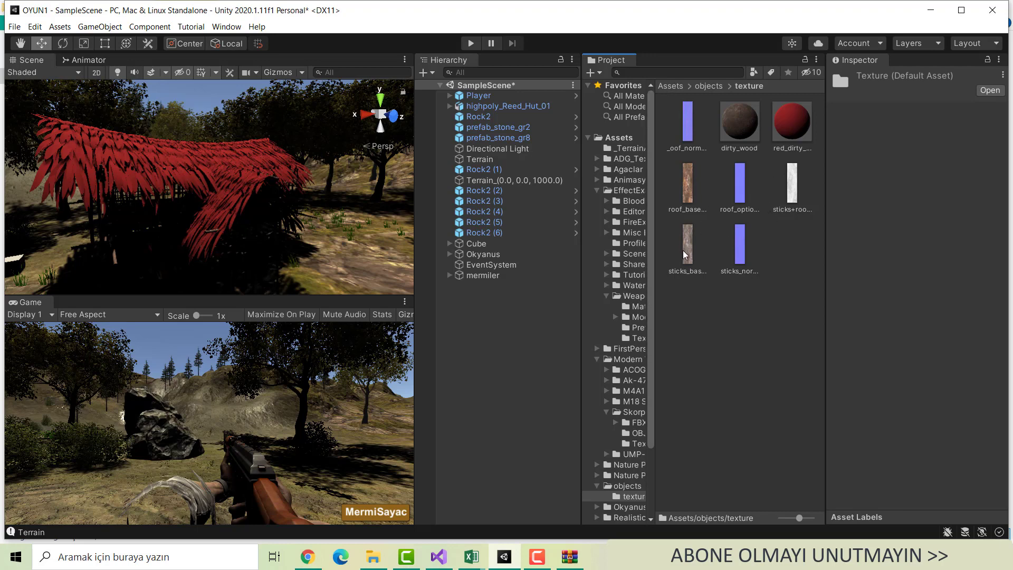
{"action": "left_click_drag", "start_coordinate": [684, 207], "coordinate": [686, 199]}
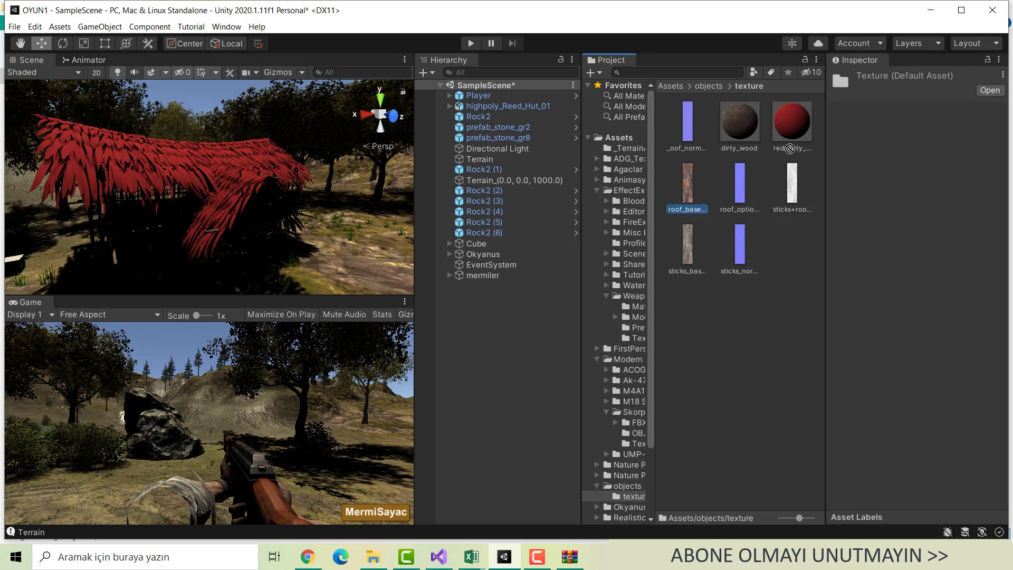
{"action": "left_click", "coordinate": [784, 119]}
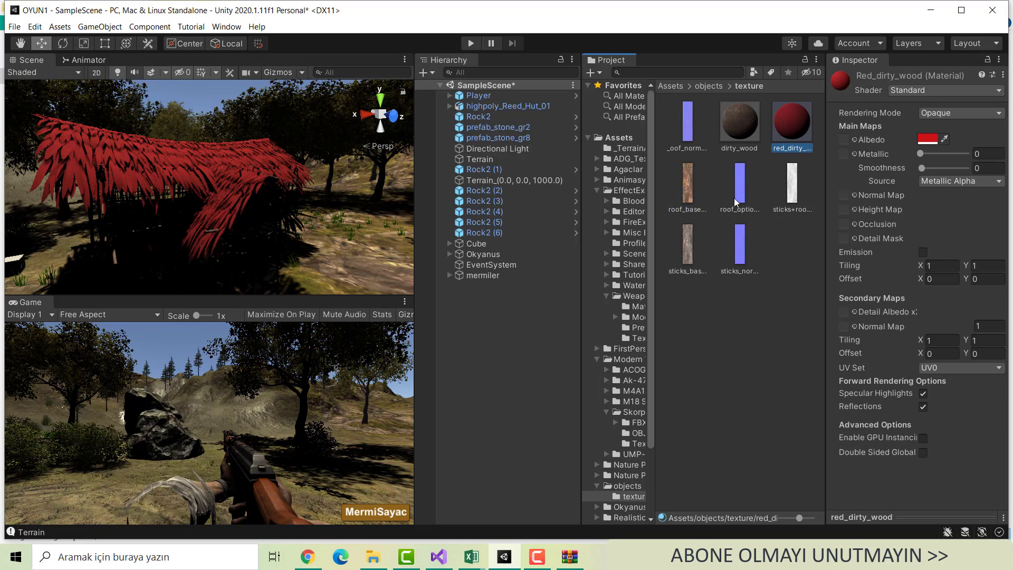
{"action": "left_click_drag", "start_coordinate": [679, 203], "coordinate": [855, 143]}
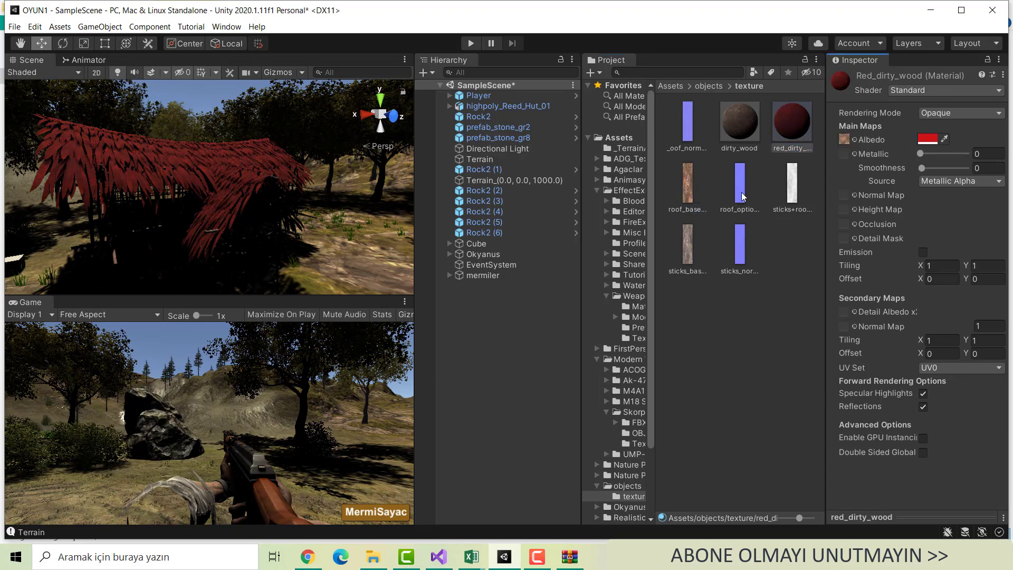
{"action": "left_click_drag", "start_coordinate": [741, 196], "coordinate": [844, 197]}
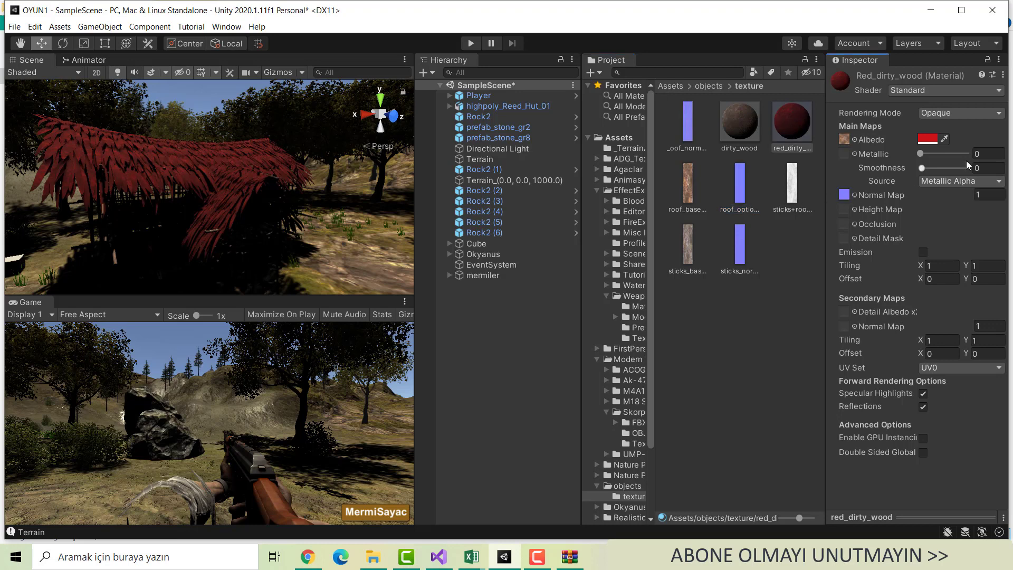
{"action": "left_click", "coordinate": [927, 139]}
{"action": "left_click_drag", "start_coordinate": [900, 232], "coordinate": [896, 206]}
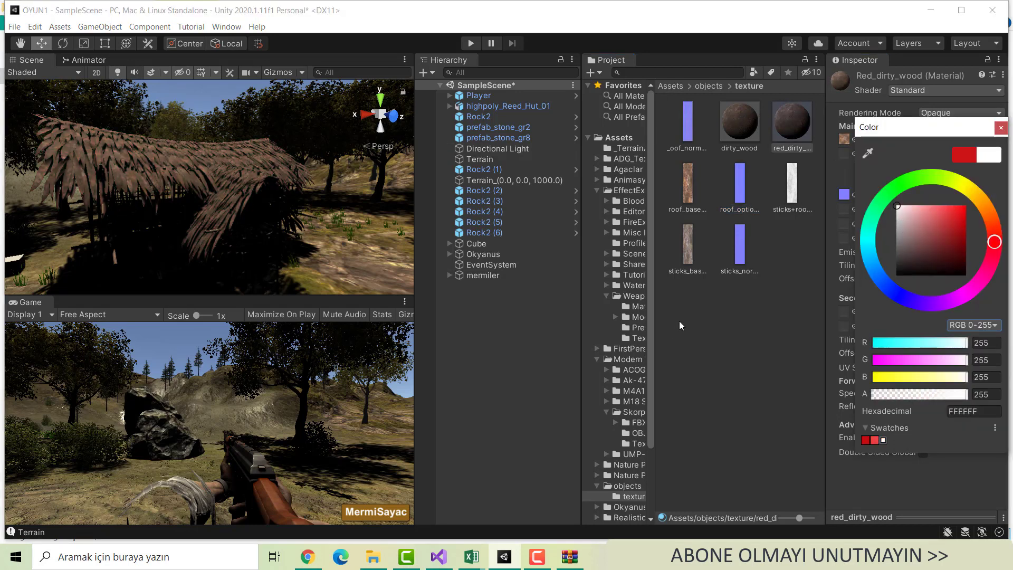
{"action": "left_click", "coordinate": [728, 366]}
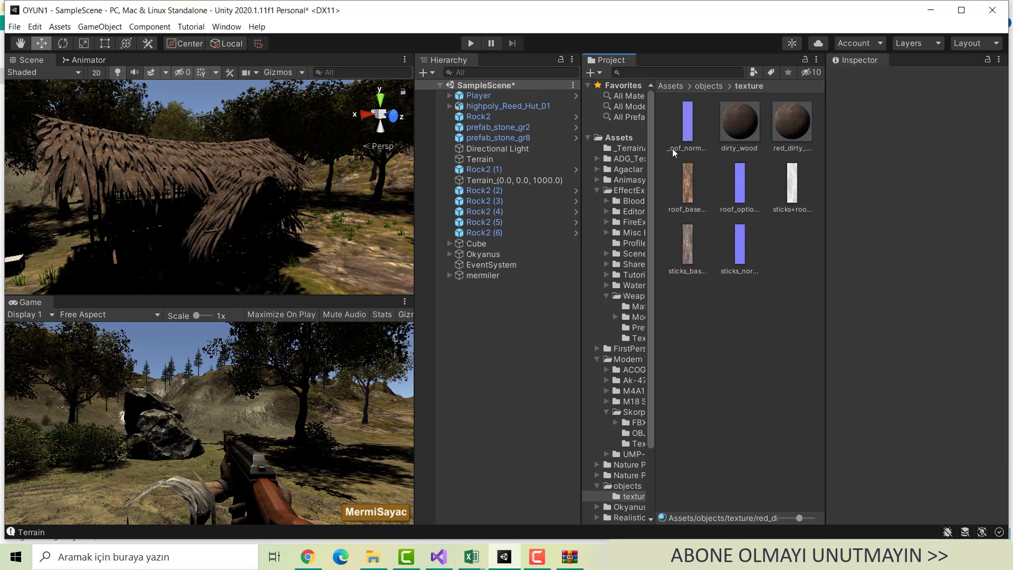
Give dirty_wood the sticks texture, sticks_nor as normal map, and a white FFFFFF tint
{"action": "right_click_drag", "start_coordinate": [138, 231], "coordinate": [64, 227]}
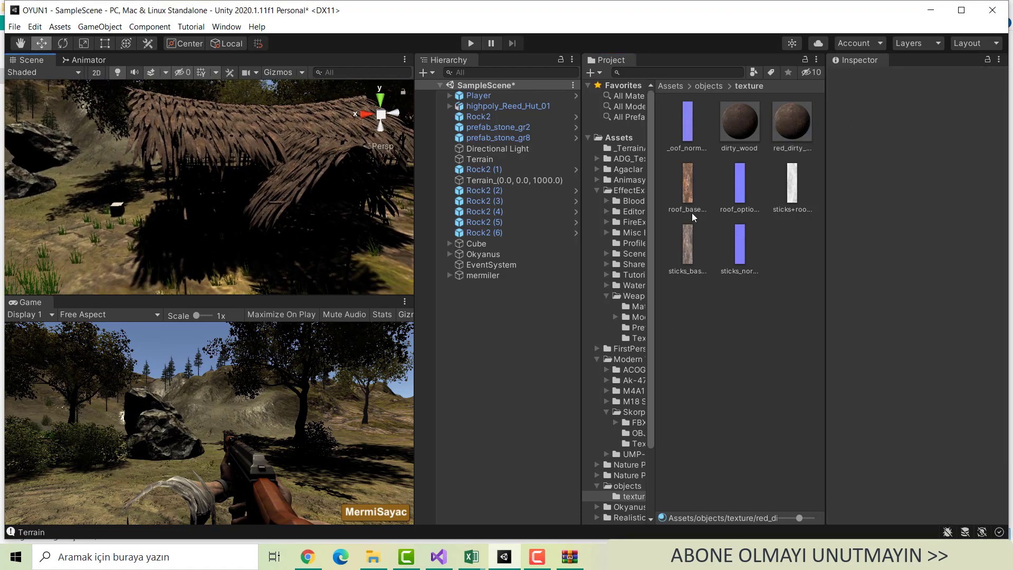
{"action": "left_click", "coordinate": [731, 131]}
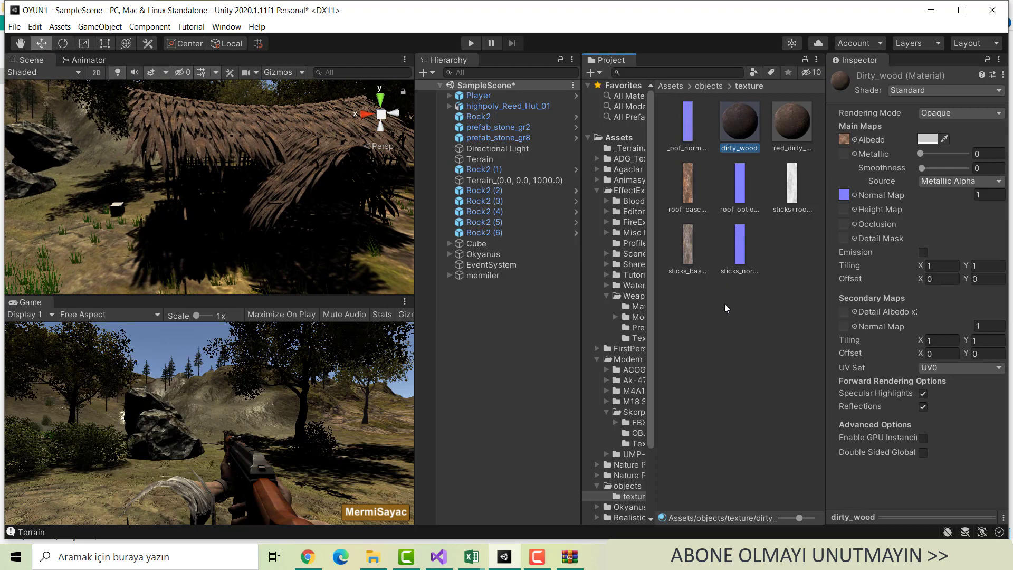
{"action": "mouse_move", "coordinate": [686, 242]}
{"action": "left_mouse_down"}
{"action": "mouse_move", "coordinate": [895, 125]}
{"action": "mouse_move", "coordinate": [846, 140]}
{"action": "left_mouse_up"}
{"action": "left_click_drag", "start_coordinate": [734, 255], "coordinate": [849, 197]}
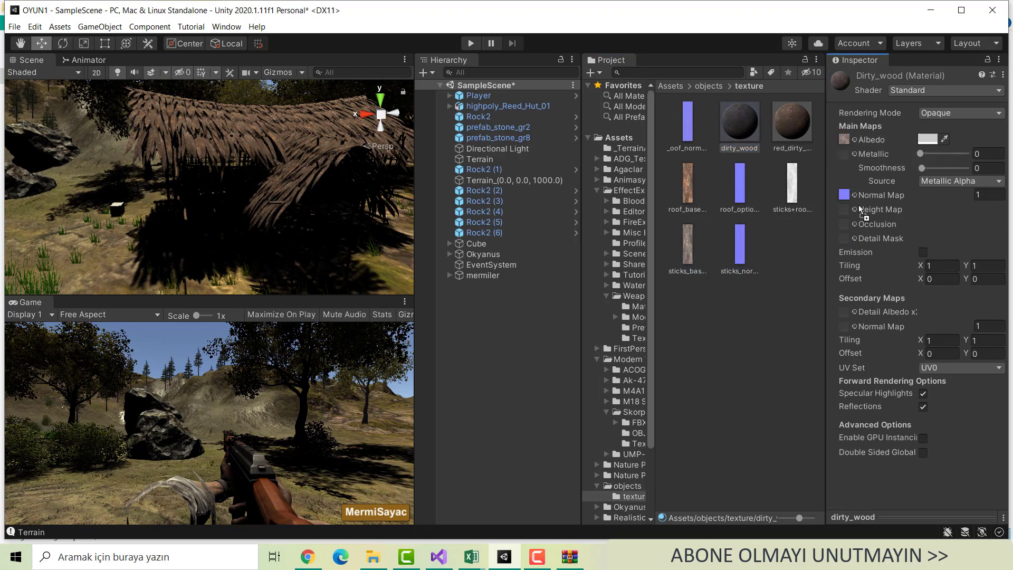
{"action": "left_click", "coordinate": [928, 139]}
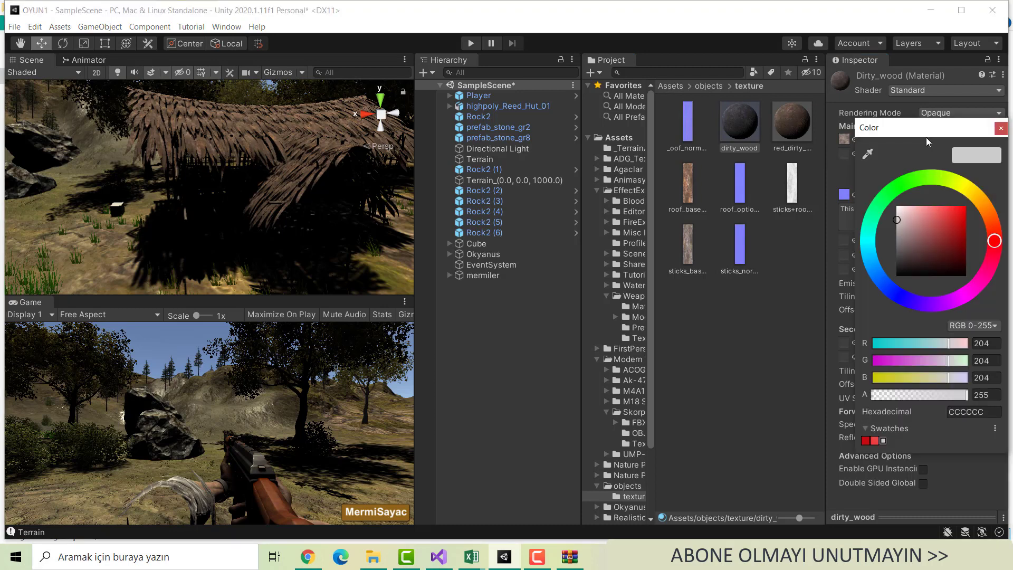
{"action": "left_click_drag", "start_coordinate": [887, 213], "coordinate": [864, 169]}
{"action": "left_click", "coordinate": [763, 342]}
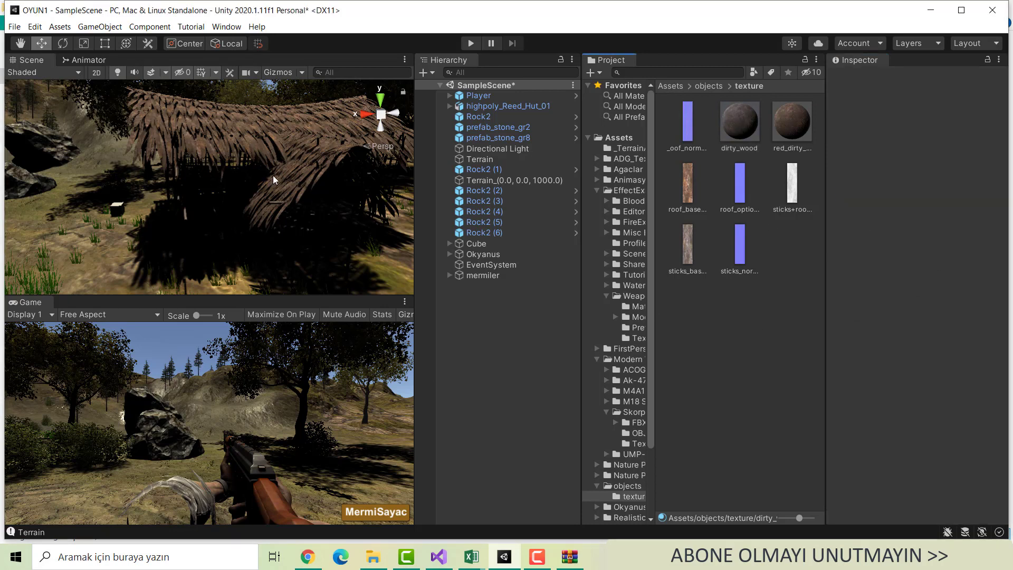
{"action": "left_click", "coordinate": [309, 143]}
{"action": "mouse_move", "coordinate": [309, 142]}
{"action": "right_mouse_down"}
{"action": "mouse_move", "coordinate": [450, 237]}
{"action": "mouse_move", "coordinate": [289, 142]}
{"action": "mouse_move", "coordinate": [234, 93]}
{"action": "right_mouse_up"}
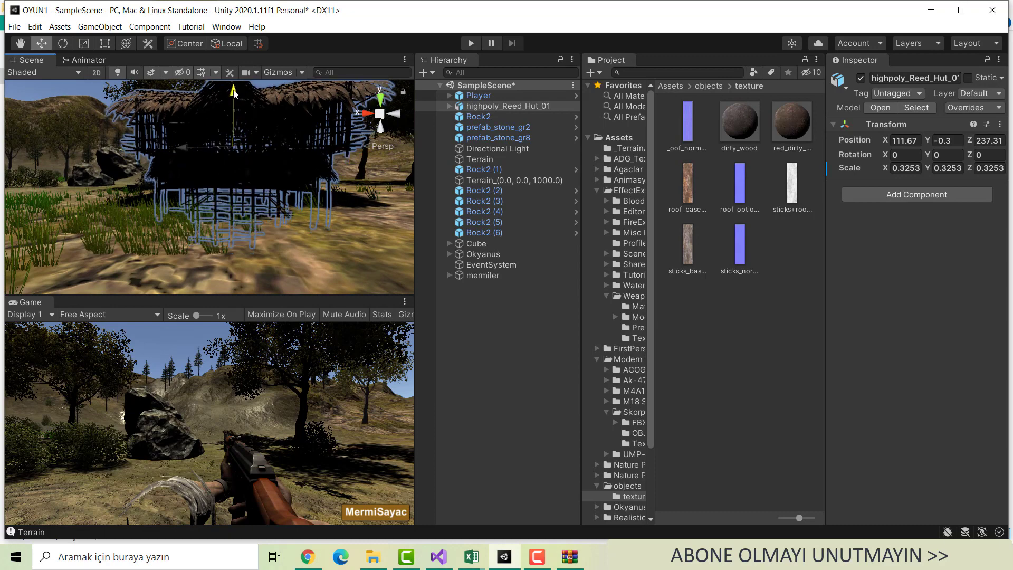
Reposition the reed hut on the terrain to X 108.9 and Y 1.42
{"action": "left_click_drag", "start_coordinate": [233, 92], "coordinate": [239, 90]}
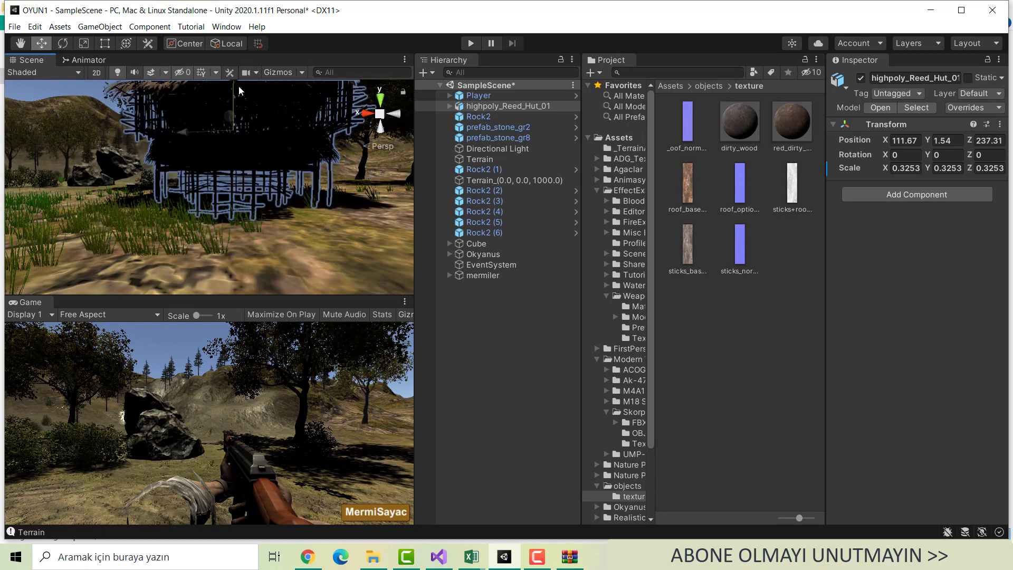
{"action": "left_click", "coordinate": [343, 239]}
{"action": "mouse_move", "coordinate": [344, 239]}
{"action": "right_mouse_down"}
{"action": "mouse_move", "coordinate": [252, 159]}
{"action": "mouse_move", "coordinate": [613, 216]}
{"action": "mouse_move", "coordinate": [206, 211]}
{"action": "right_mouse_up"}
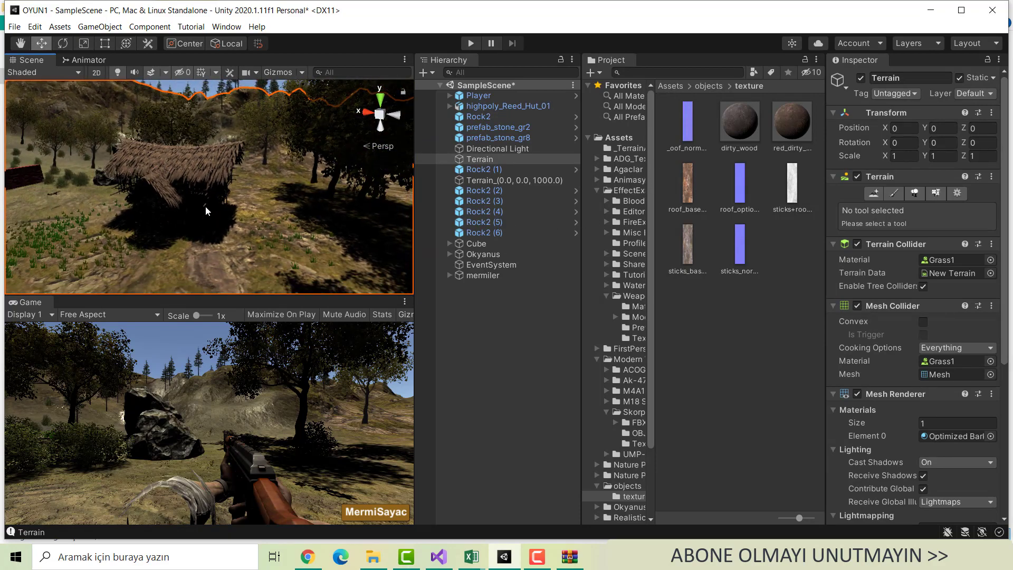
{"action": "left_click", "coordinate": [205, 211]}
{"action": "mouse_move", "coordinate": [158, 189]}
{"action": "left_mouse_down"}
{"action": "mouse_move", "coordinate": [57, 174]}
{"action": "mouse_move", "coordinate": [279, 235]}
{"action": "left_mouse_up"}
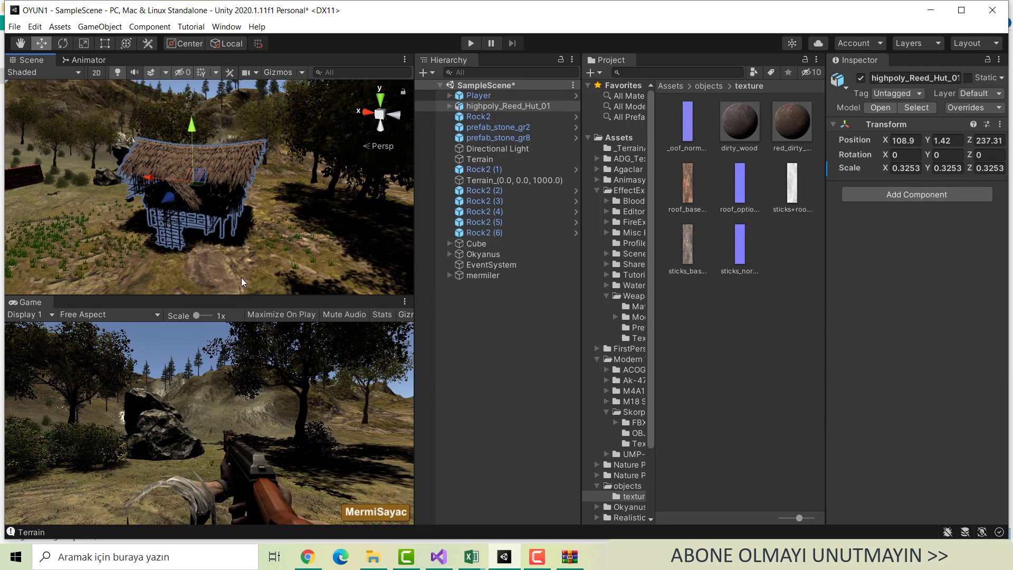
{"action": "left_click", "coordinate": [250, 213]}
{"action": "left_click", "coordinate": [219, 201]}
Set Cast Shadows to Off on the hut's roof_layer2.002 Mesh Renderer
{"action": "left_click", "coordinate": [447, 105]}
{"action": "left_click", "coordinate": [491, 116]}
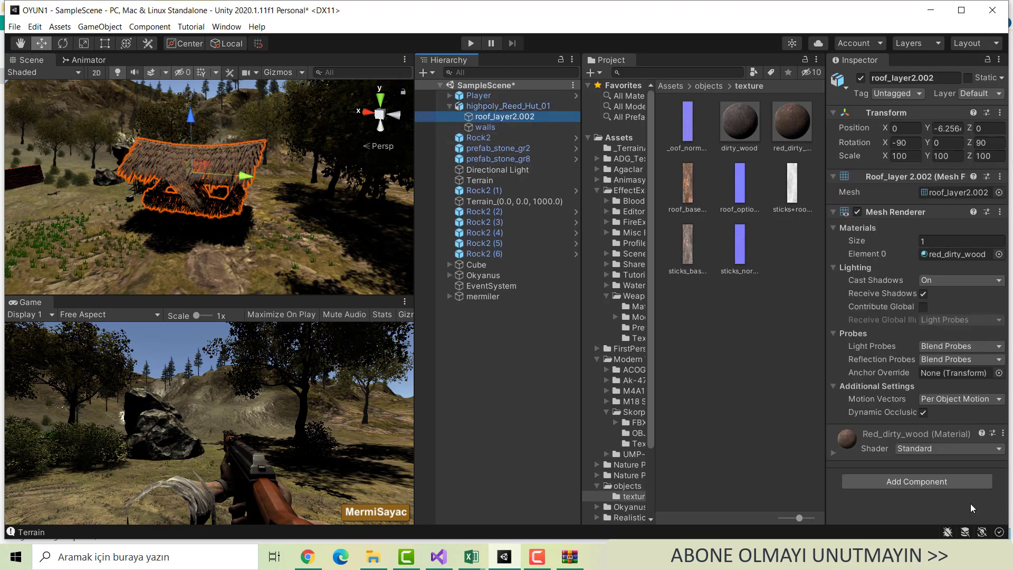
{"action": "left_click", "coordinate": [502, 129]}
{"action": "left_click", "coordinate": [503, 116]}
{"action": "left_click", "coordinate": [941, 280]}
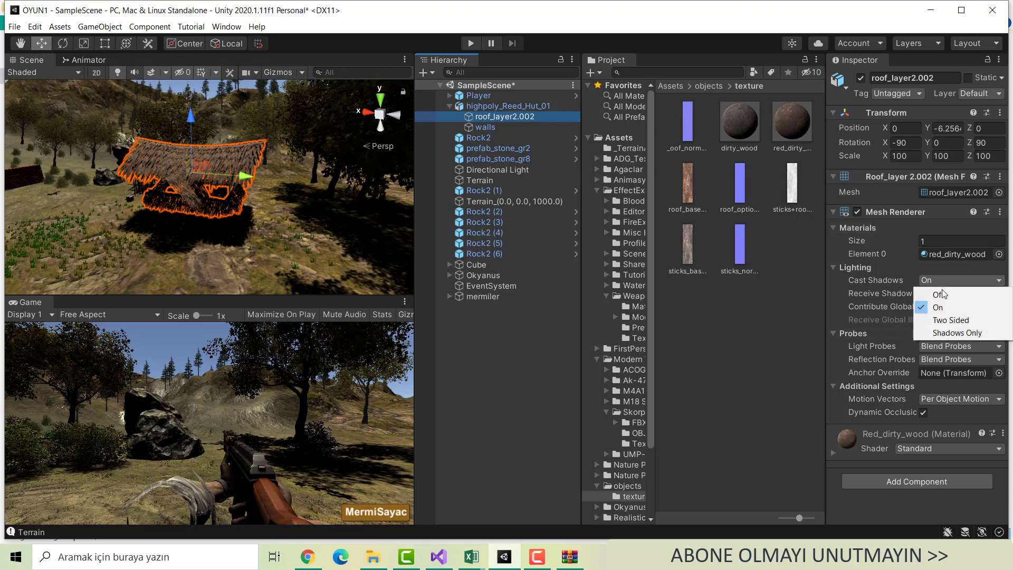
{"action": "left_click", "coordinate": [951, 294]}
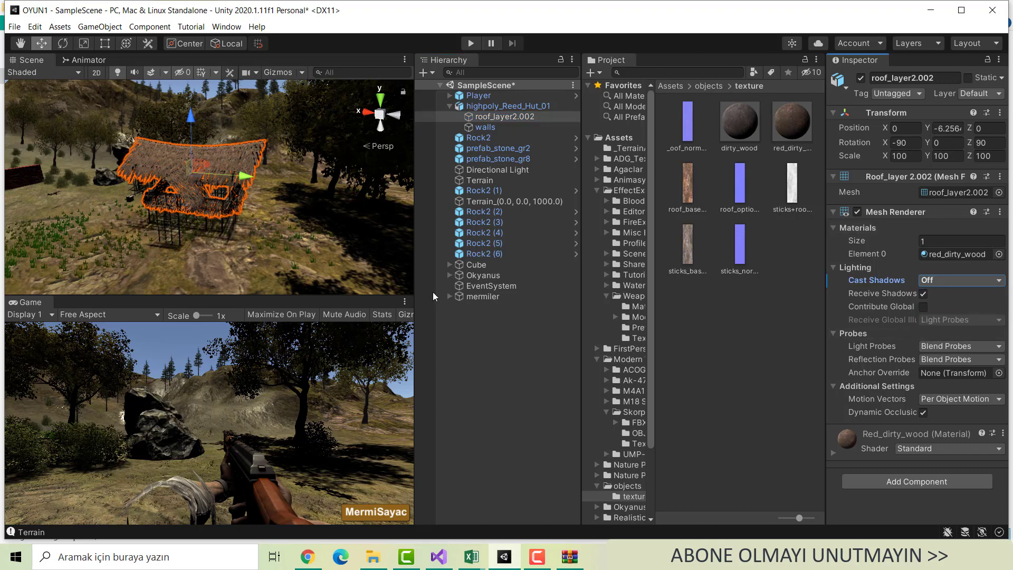
{"action": "left_click", "coordinate": [327, 242]}
{"action": "mouse_move", "coordinate": [338, 228]}
{"action": "right_mouse_down"}
{"action": "mouse_move", "coordinate": [251, 252]}
{"action": "mouse_move", "coordinate": [388, 180]}
{"action": "mouse_move", "coordinate": [262, 200]}
{"action": "right_mouse_up"}
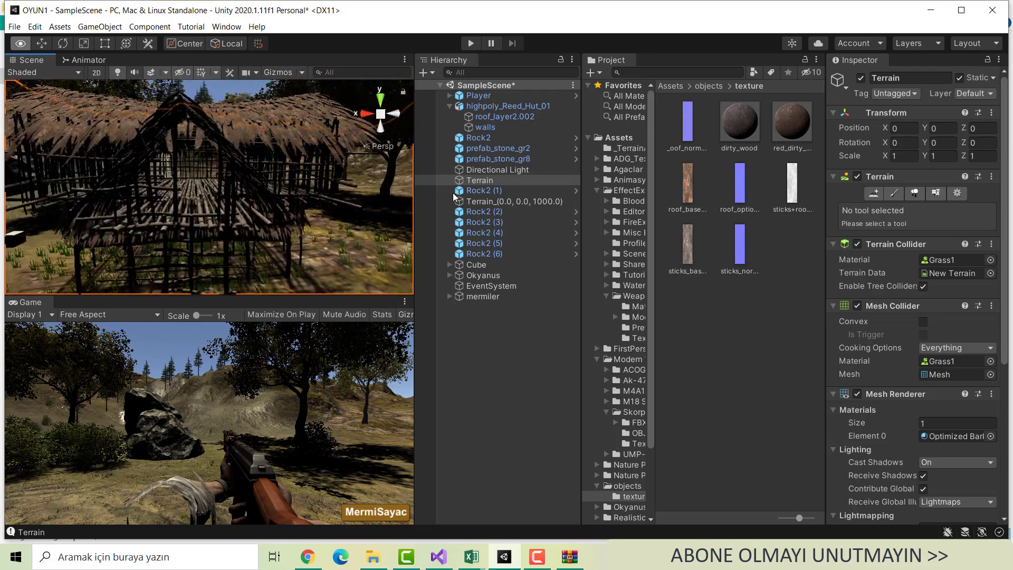
{"action": "mouse_move", "coordinate": [262, 201]}
{"action": "right_mouse_down"}
{"action": "mouse_move", "coordinate": [538, 206]}
{"action": "mouse_move", "coordinate": [546, 188]}
{"action": "mouse_move", "coordinate": [251, 207]}
{"action": "right_mouse_up"}
{"action": "left_click", "coordinate": [252, 187]}
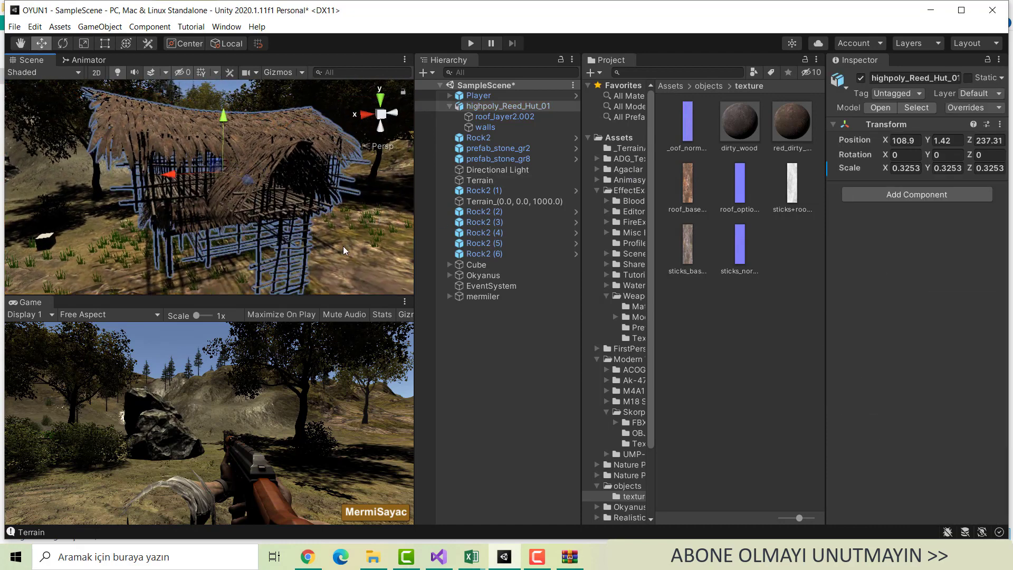
{"action": "left_click", "coordinate": [238, 243]}
{"action": "left_click", "coordinate": [239, 202]}
{"action": "right_click_drag", "start_coordinate": [298, 202], "coordinate": [376, 259]}
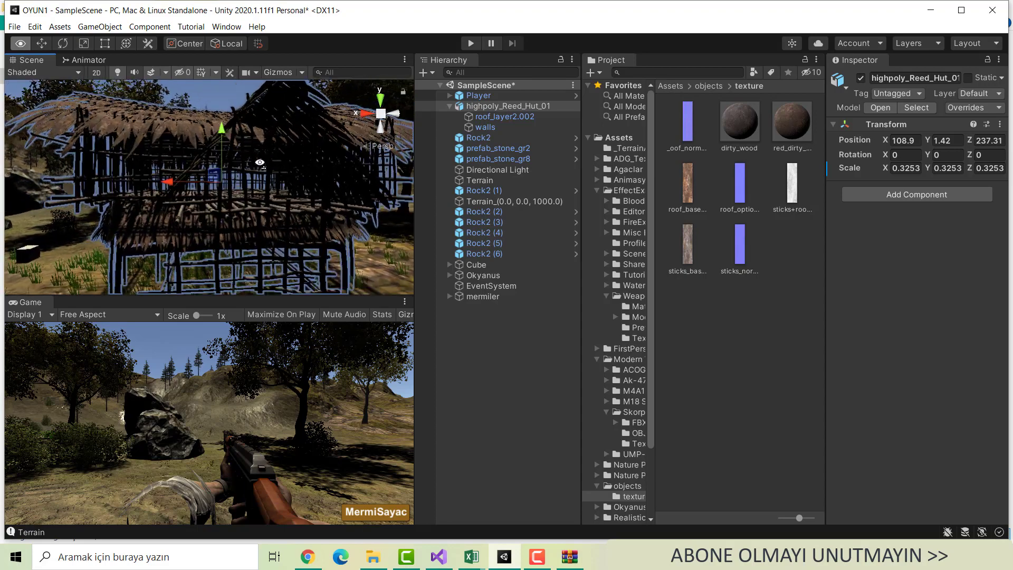
{"action": "right_click_drag", "start_coordinate": [376, 260], "coordinate": [361, 242]}
{"action": "left_click", "coordinate": [360, 240]}
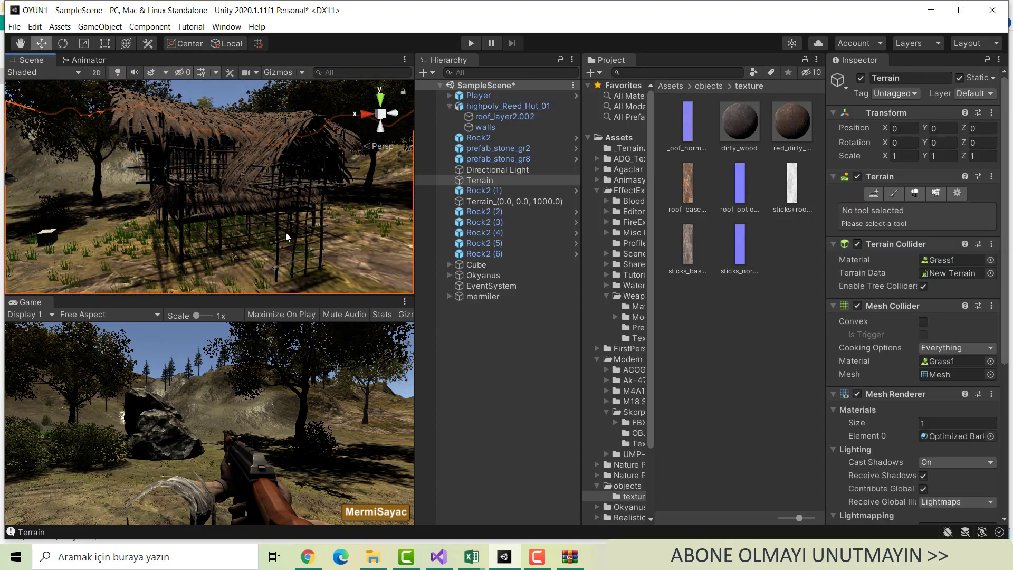
{"action": "left_click", "coordinate": [274, 198]}
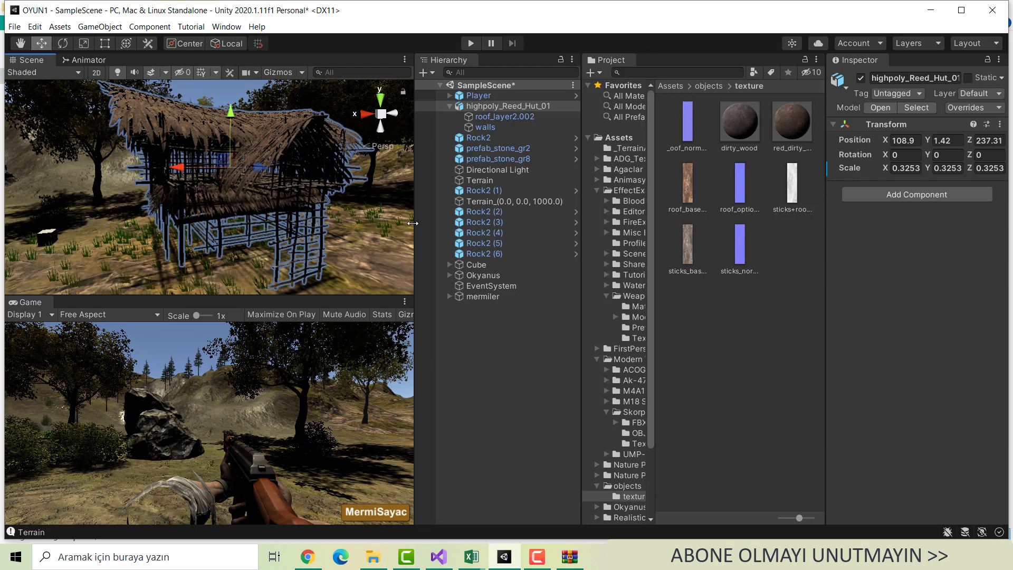
{"action": "left_click", "coordinate": [705, 86]}
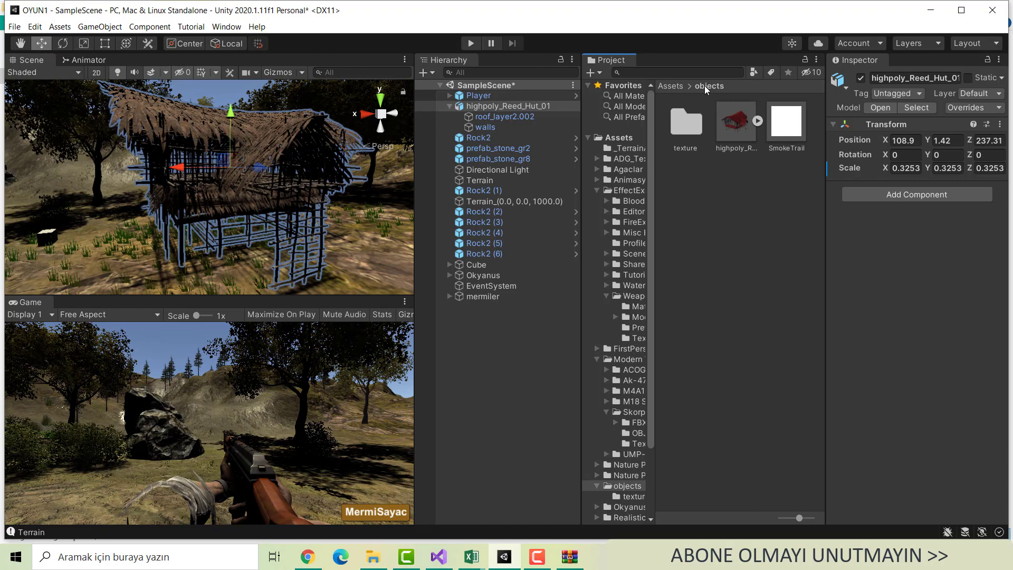
{"action": "left_click", "coordinate": [266, 215]}
{"action": "left_click", "coordinate": [359, 203]}
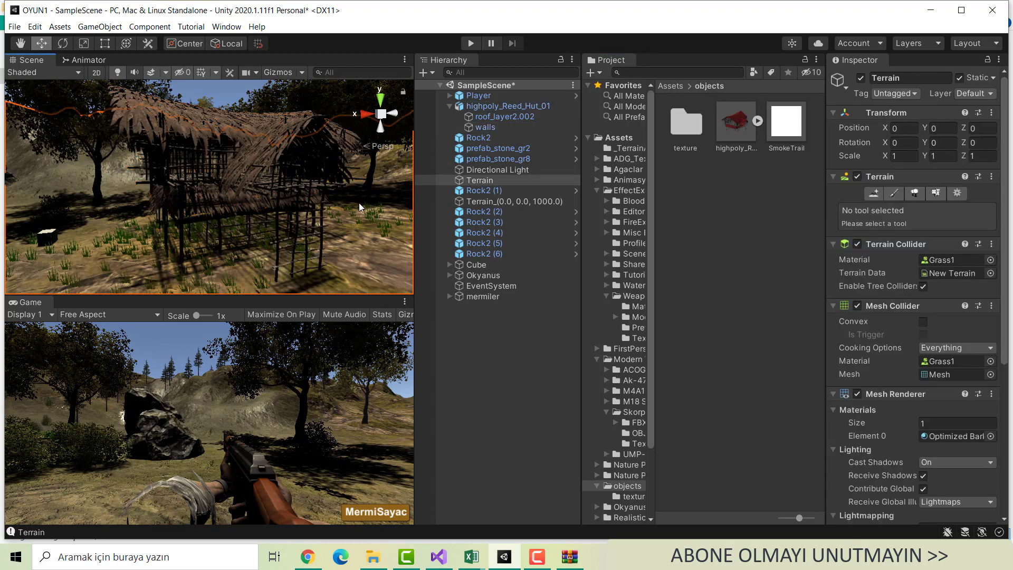
{"action": "left_click", "coordinate": [272, 157]}
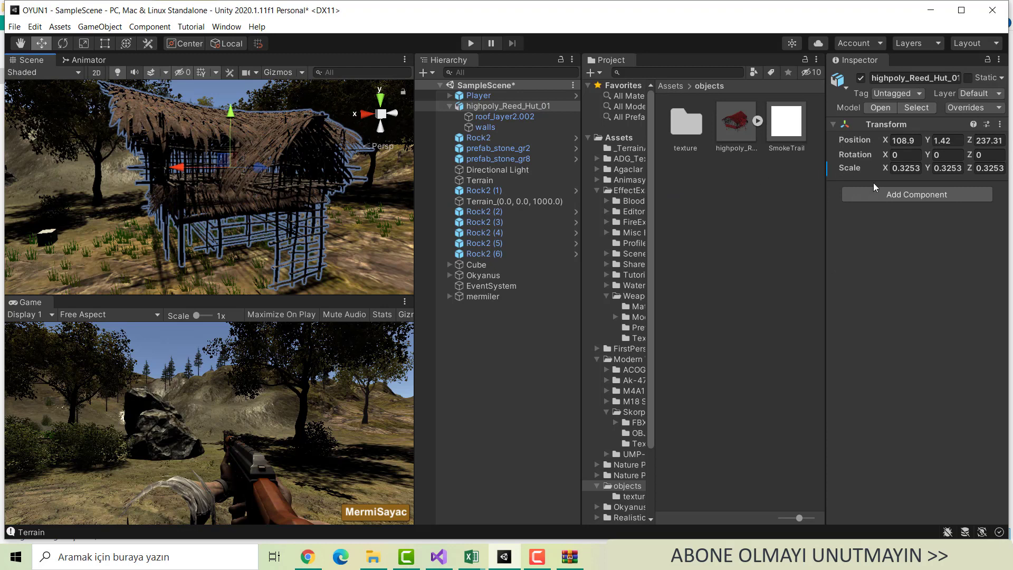
{"action": "left_click", "coordinate": [476, 119]}
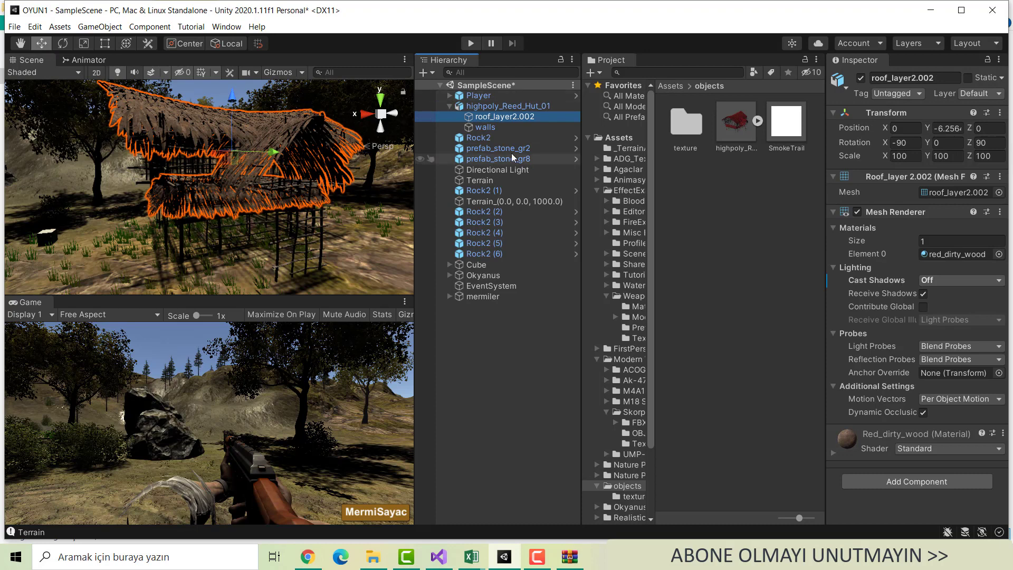
{"action": "left_click", "coordinate": [486, 126]}
{"action": "key", "text": "Up"}
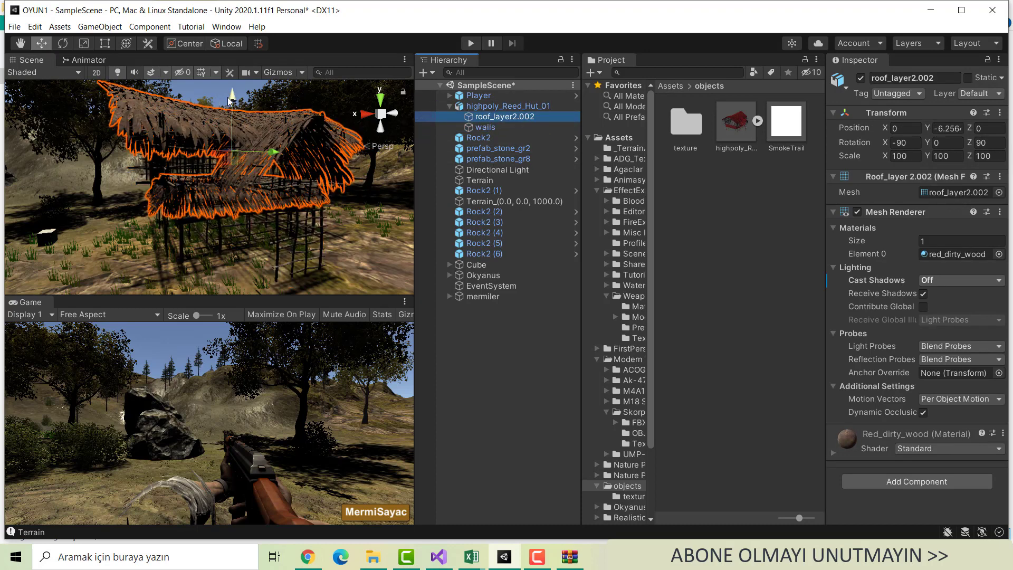
{"action": "mouse_move", "coordinate": [232, 98]}
{"action": "left_mouse_down"}
{"action": "mouse_move", "coordinate": [257, 11]}
{"action": "mouse_move", "coordinate": [269, 537]}
{"action": "mouse_move", "coordinate": [288, 65]}
{"action": "left_mouse_up"}
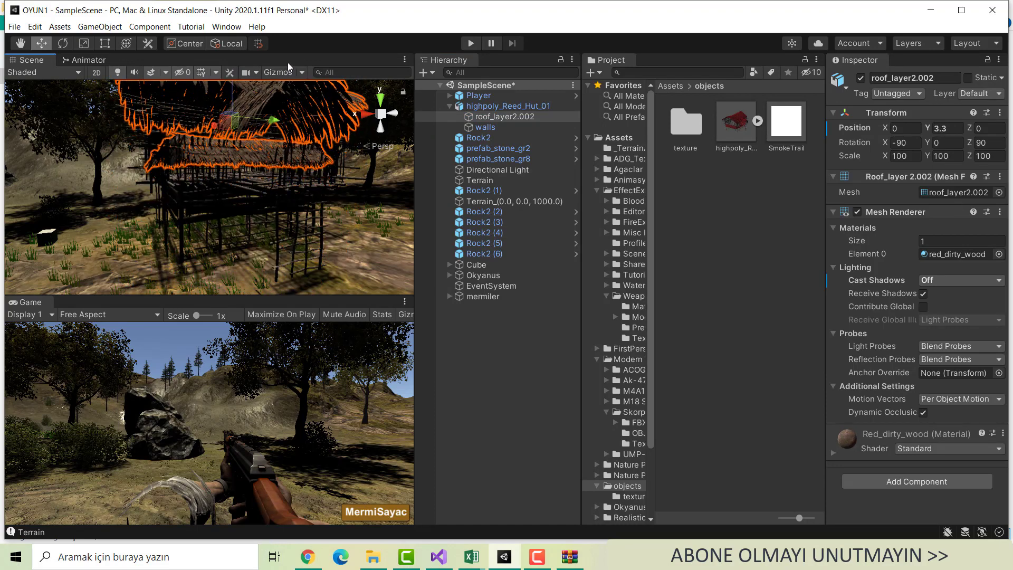
{"action": "left_click_drag", "start_coordinate": [328, 72], "coordinate": [750, 194]}
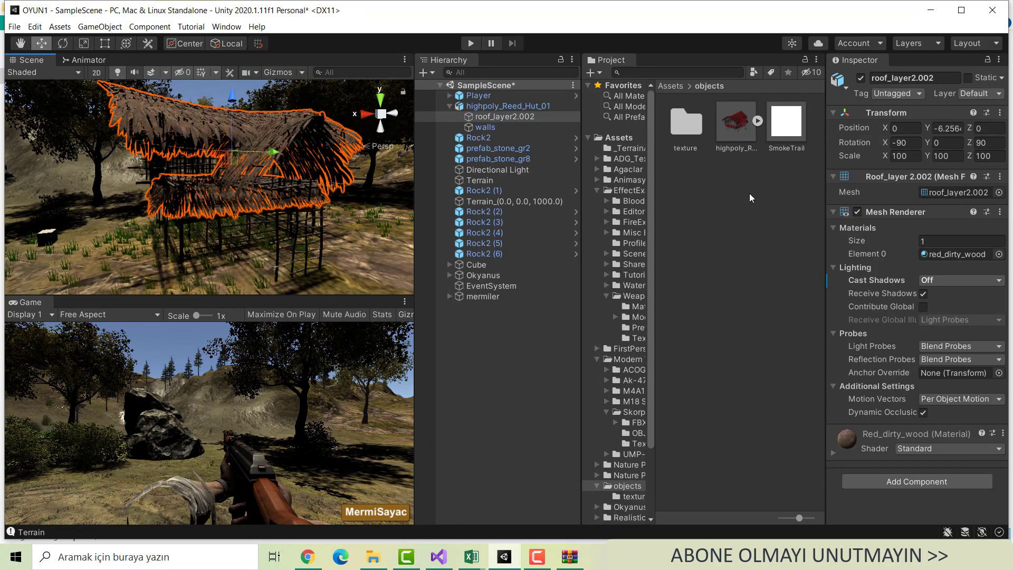
{"action": "left_click", "coordinate": [294, 258]}
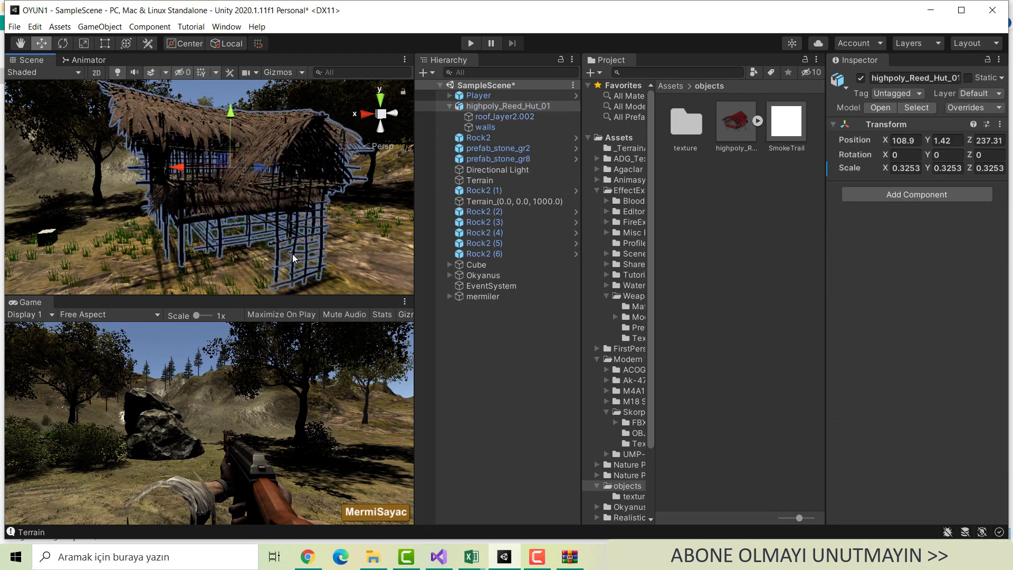
{"action": "left_click", "coordinate": [486, 129]}
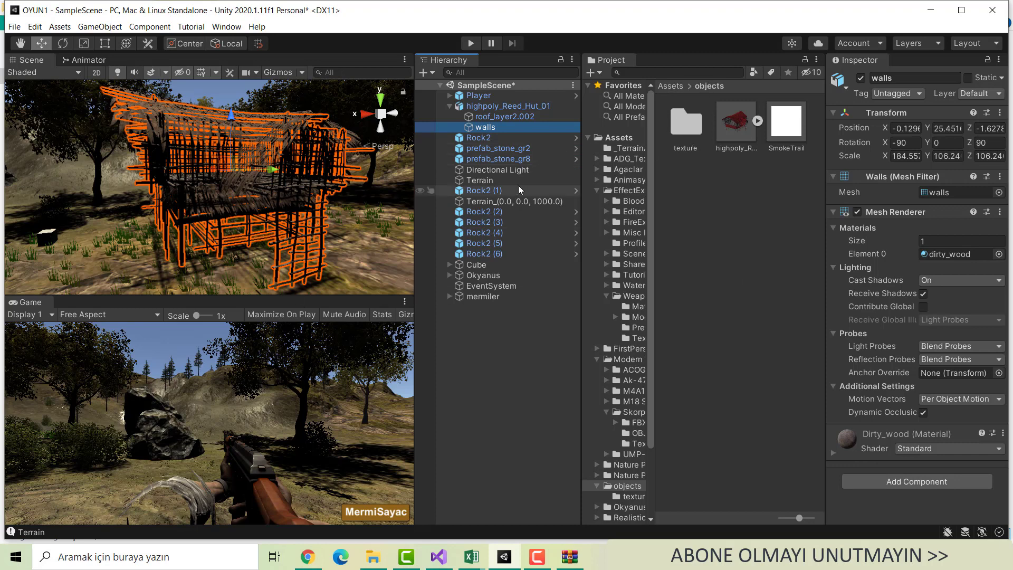
Tick Generate Colliders in the highpoly_Reed_Hut_01 Model import settings and apply it
{"action": "left_click", "coordinate": [524, 108]}
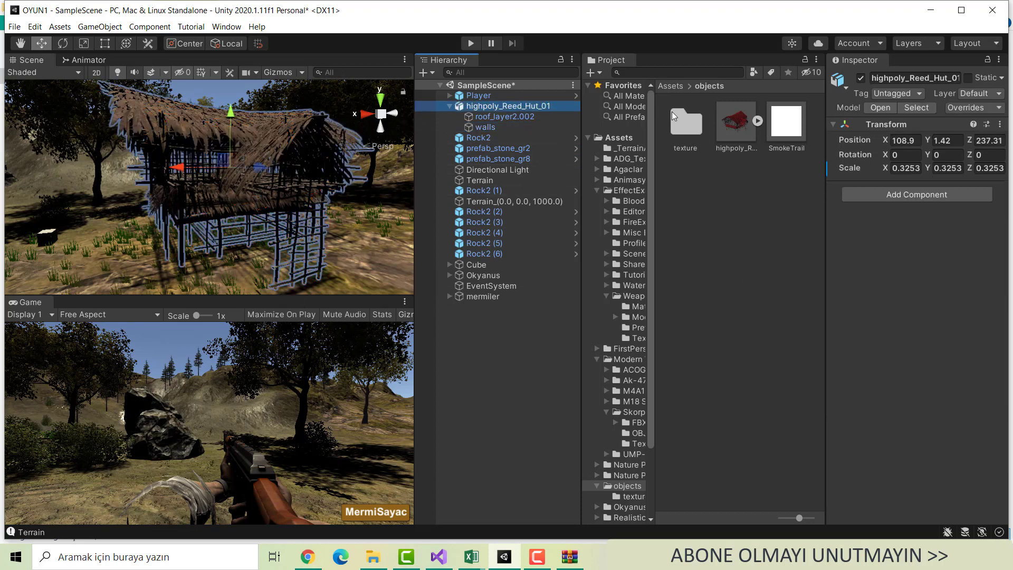
{"action": "left_click", "coordinate": [723, 121]}
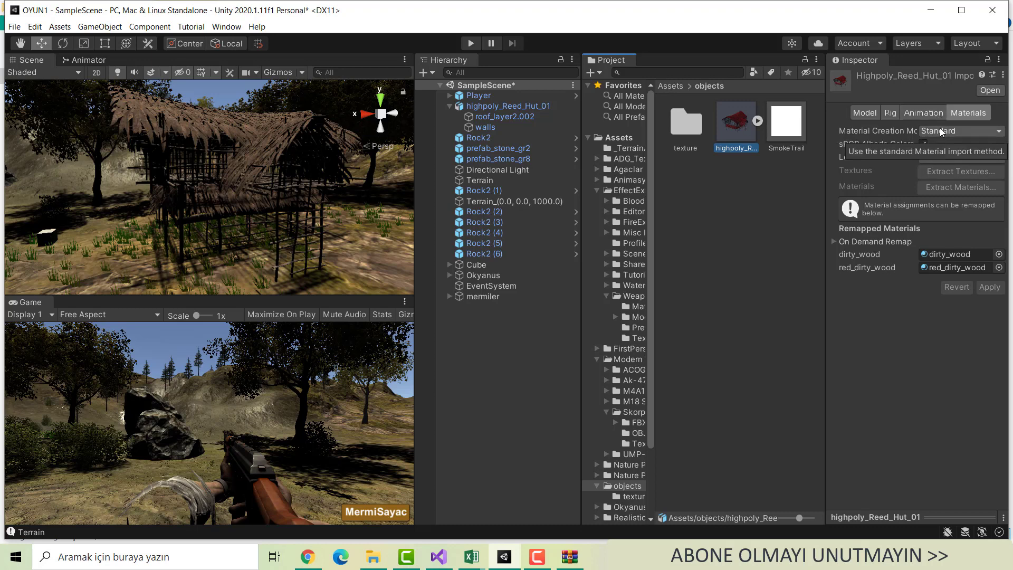
{"action": "left_click", "coordinate": [923, 113]}
{"action": "left_click", "coordinate": [889, 113]}
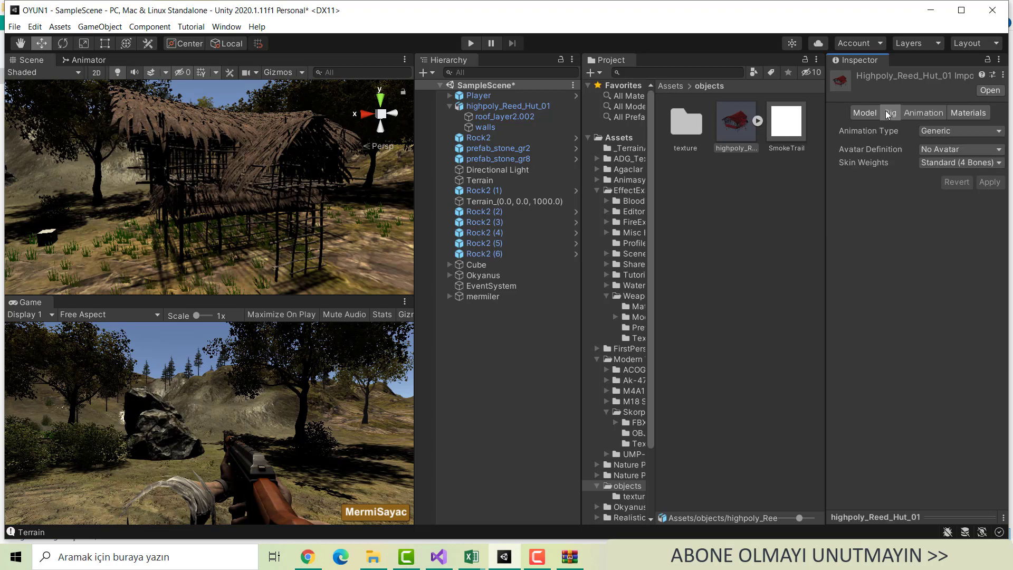
{"action": "left_click", "coordinate": [856, 114]}
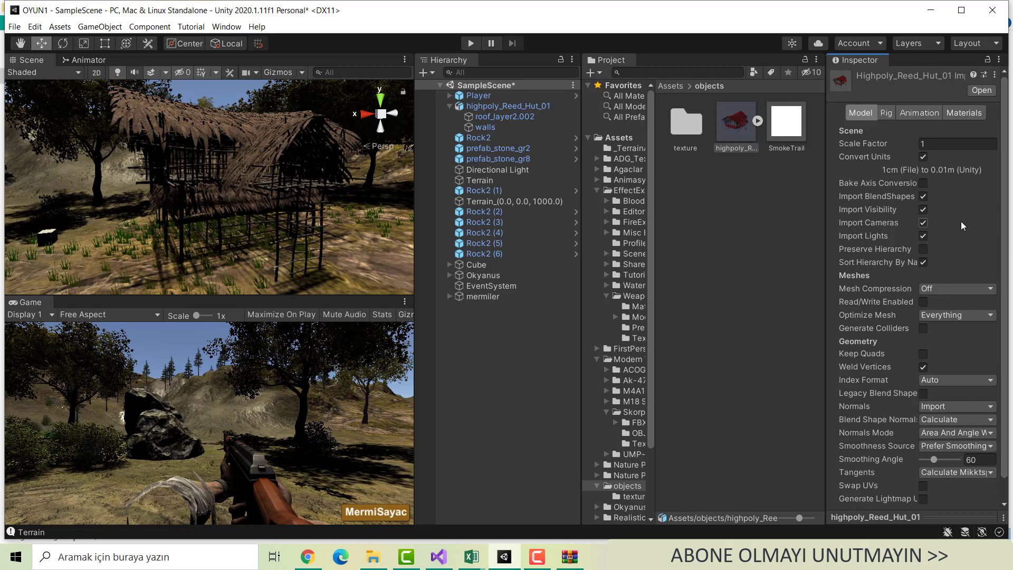
{"action": "scroll", "coordinate": [961, 221], "scroll_direction": "down", "scroll_amount": 1}
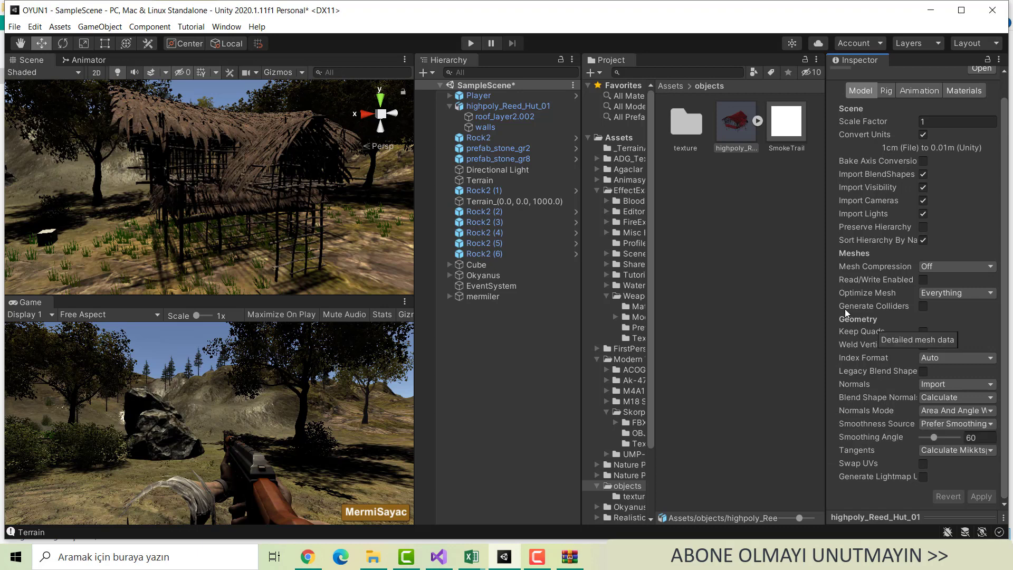
{"action": "left_click", "coordinate": [922, 306]}
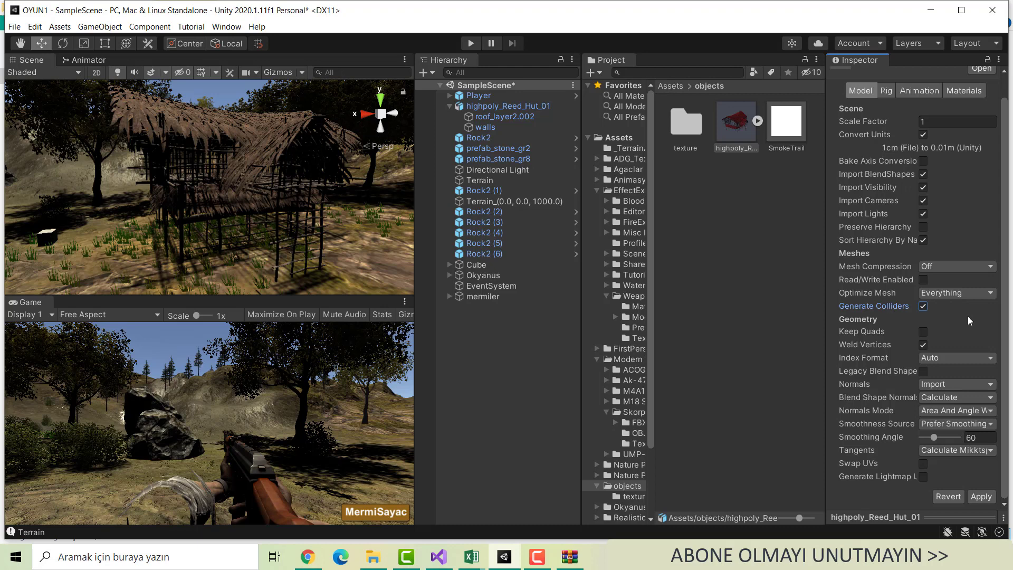
{"action": "left_click", "coordinate": [982, 498]}
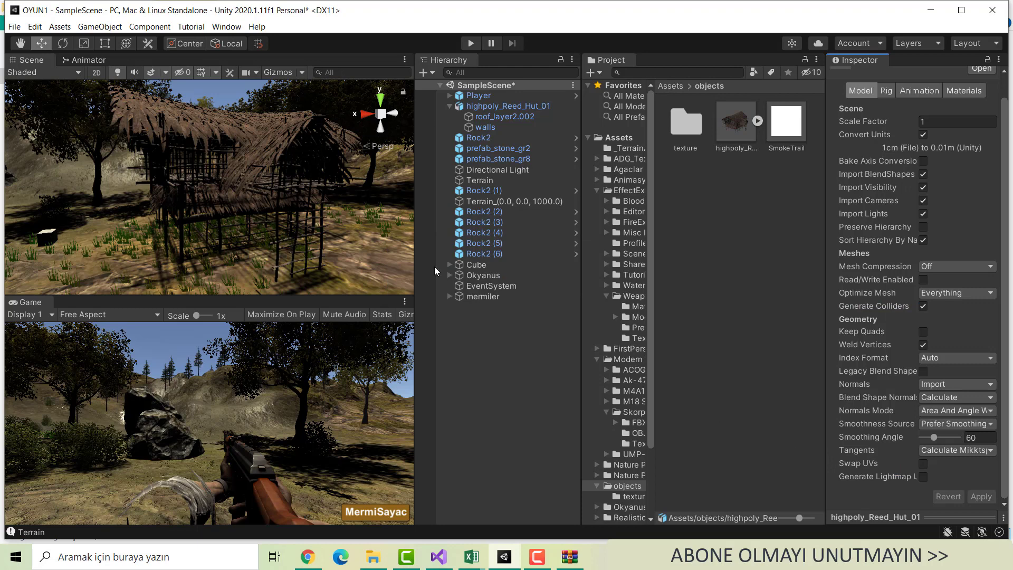
{"action": "left_click", "coordinate": [469, 45]}
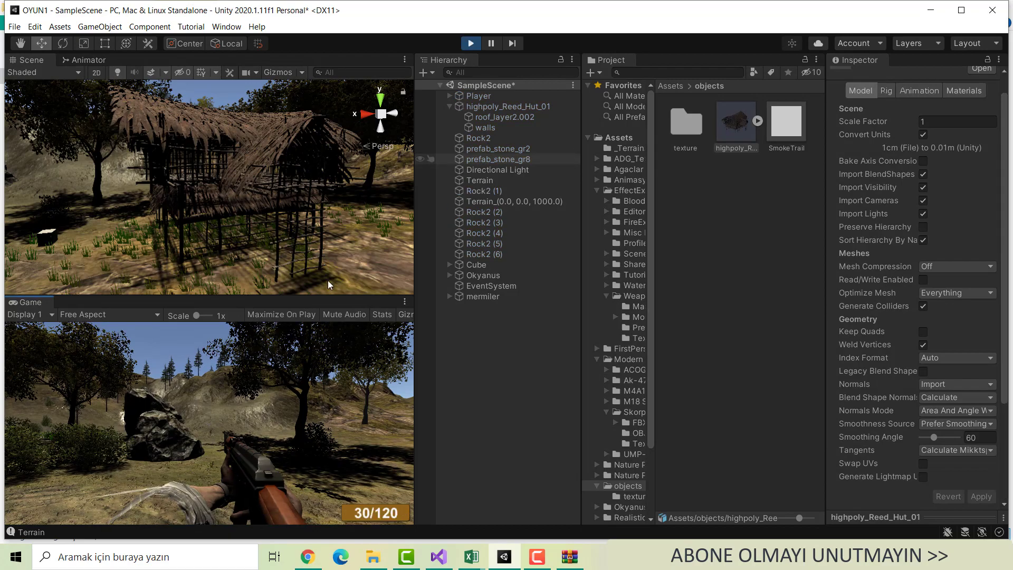
Walk forward with W up to and under the reed hut's roof
{"action": "key", "text": "w"}
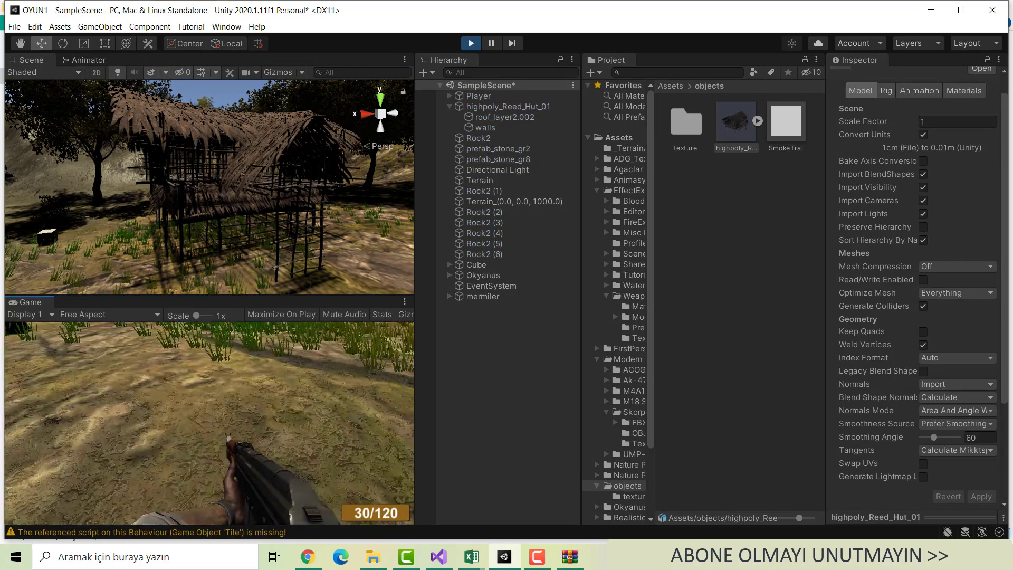
{"action": "key", "text": "w"}
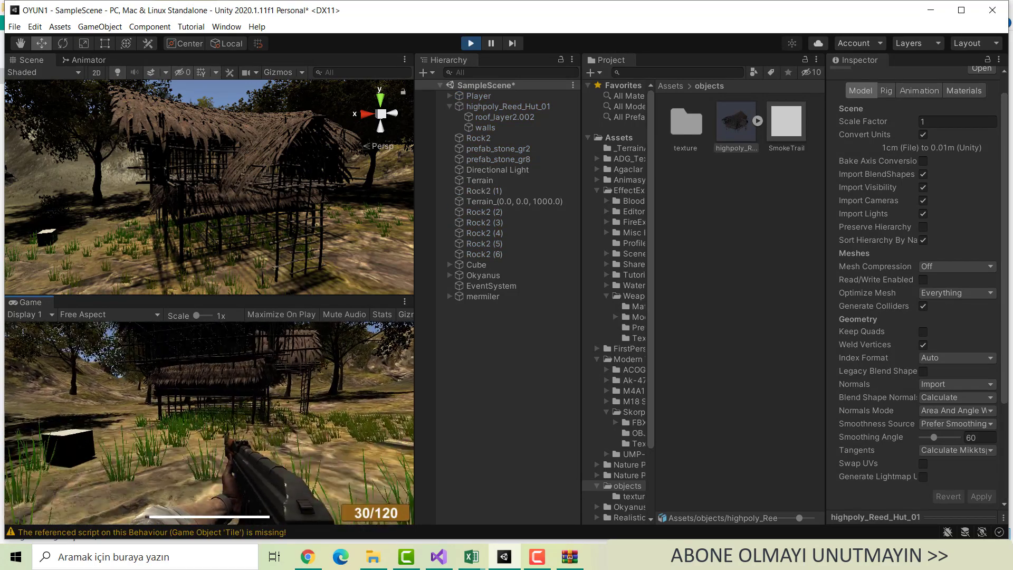
{"action": "key", "text": "w"}
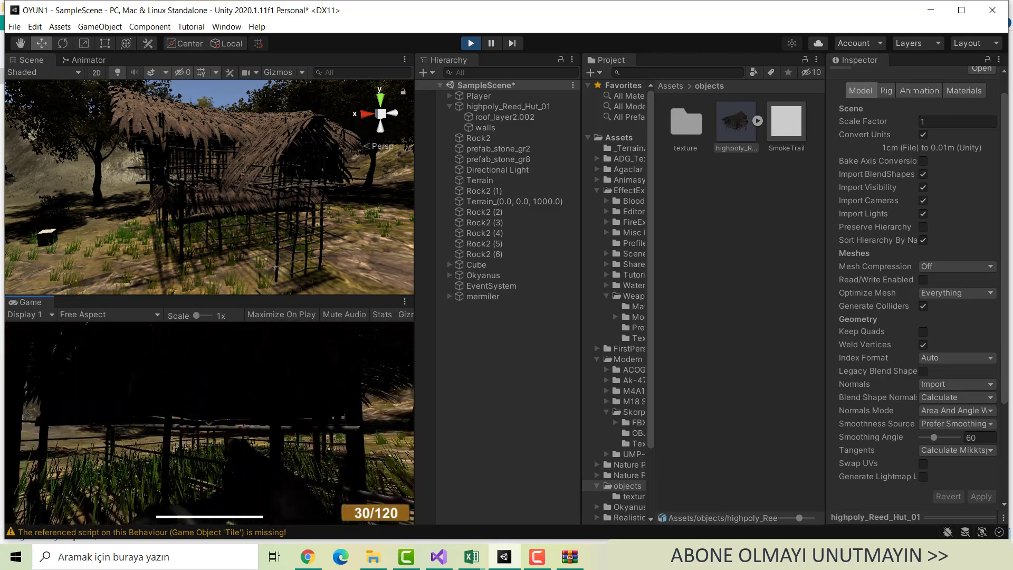
{"action": "key", "text": "w"}
{"action": "key", "text": "w"}
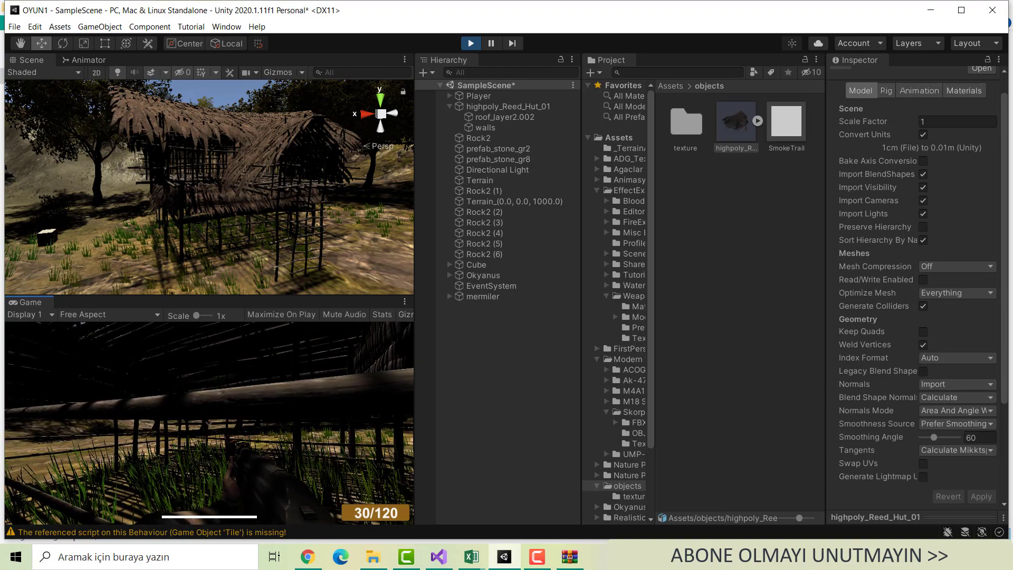
Fire repeatedly at the hut's walls and fence, then toward the hills
{"action": "left_click", "coordinate": [209, 422]}
{"action": "left_click", "coordinate": [210, 422]}
{"action": "left_click", "coordinate": [210, 422]}
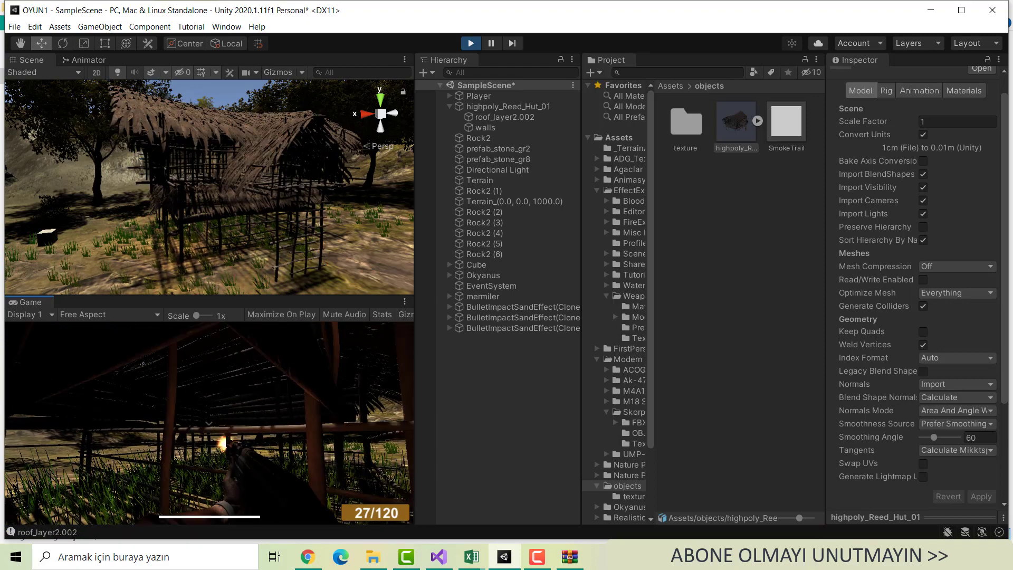
{"action": "left_click", "coordinate": [210, 422]}
{"action": "left_click", "coordinate": [209, 422]}
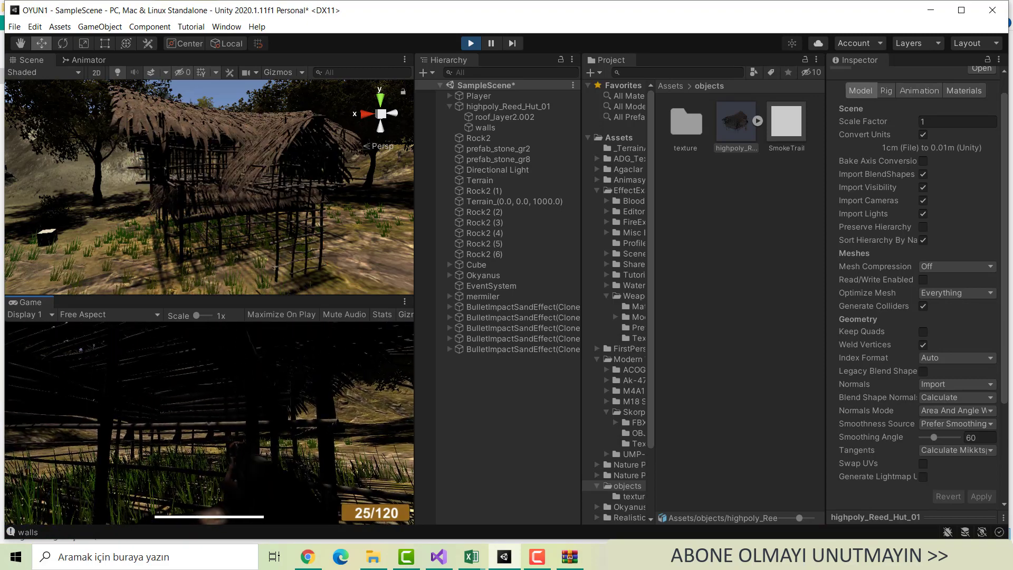
{"action": "left_click", "coordinate": [210, 422]}
{"action": "left_click", "coordinate": [209, 422]}
{"action": "left_click", "coordinate": [209, 422]}
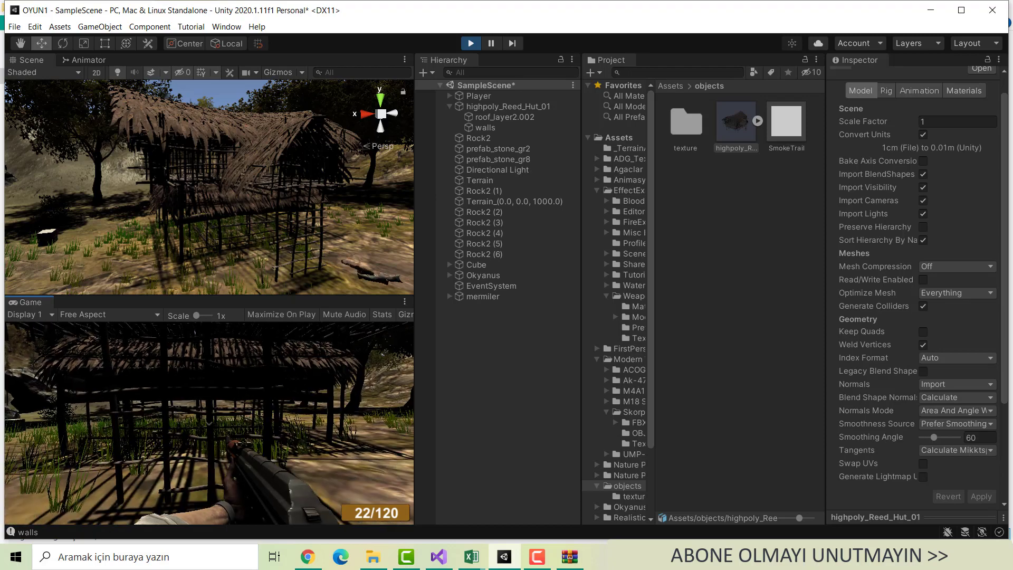
{"action": "left_click", "coordinate": [209, 423]}
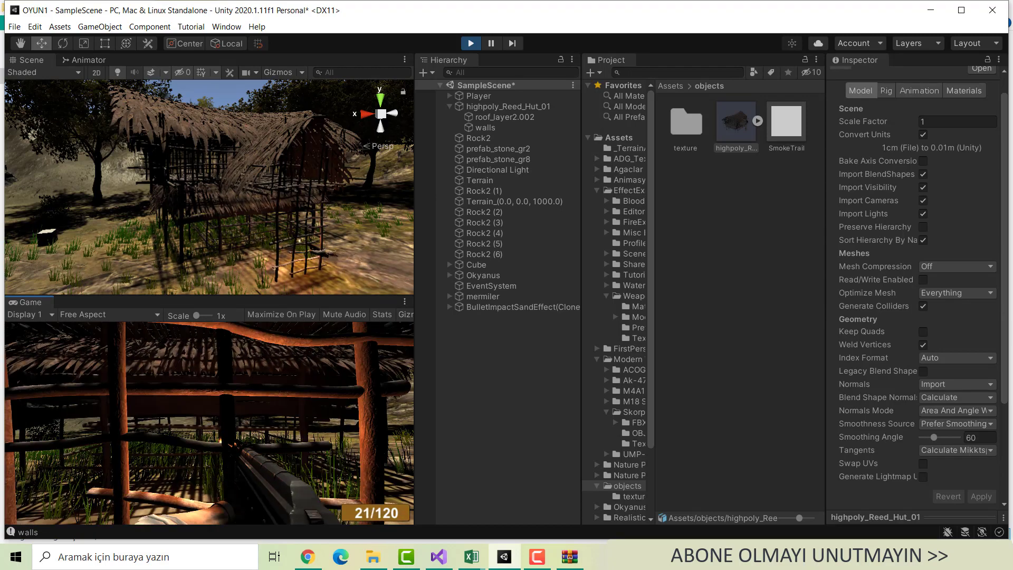
{"action": "left_click", "coordinate": [209, 423]}
{"action": "left_click", "coordinate": [209, 423]}
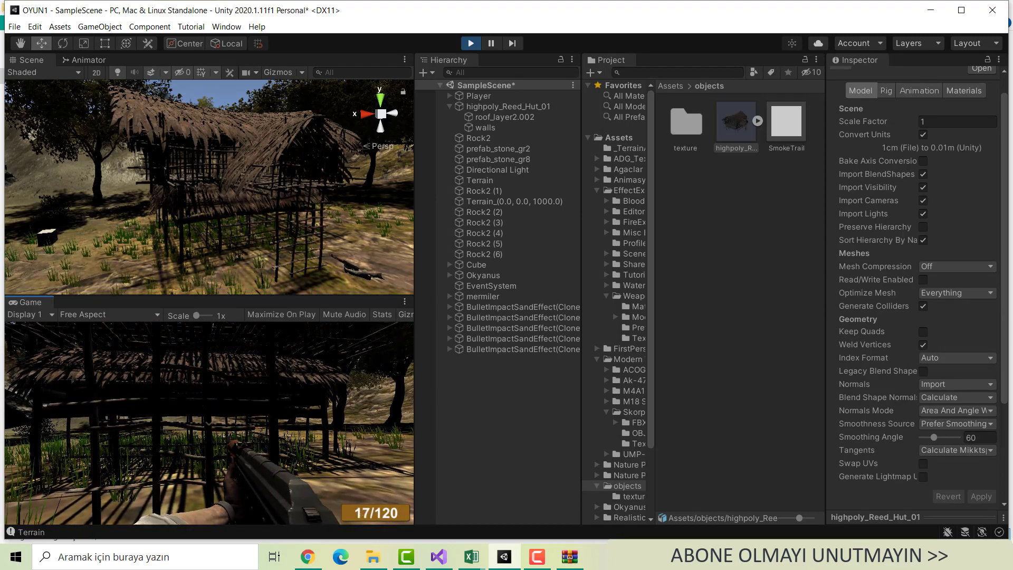
{"action": "left_click", "coordinate": [209, 423]}
{"action": "left_click", "coordinate": [209, 423]}
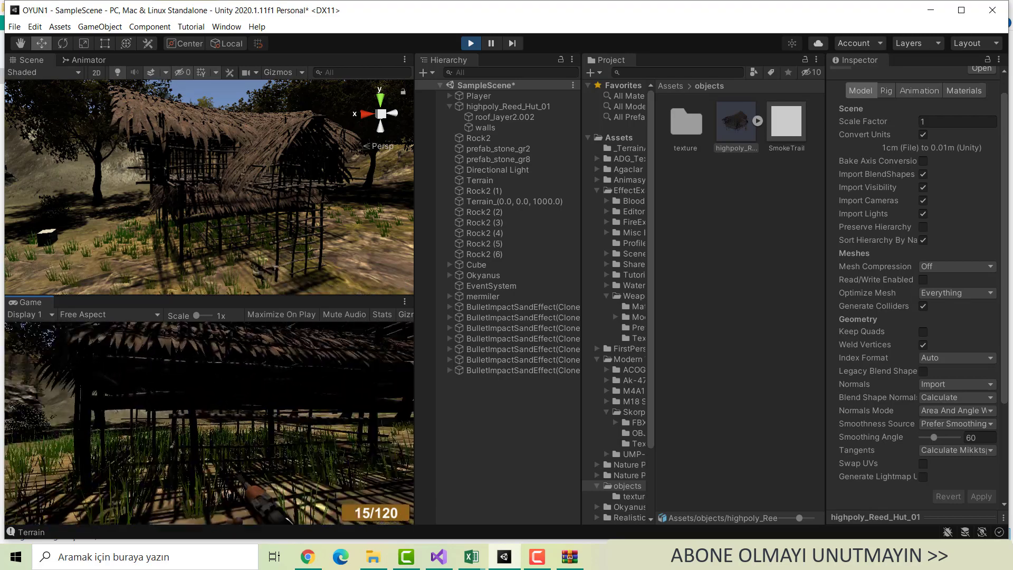
Reload with R, shoot the grass beside the hut, and stop Play mode
{"action": "key", "text": "r"}
{"action": "left_click", "coordinate": [209, 423]}
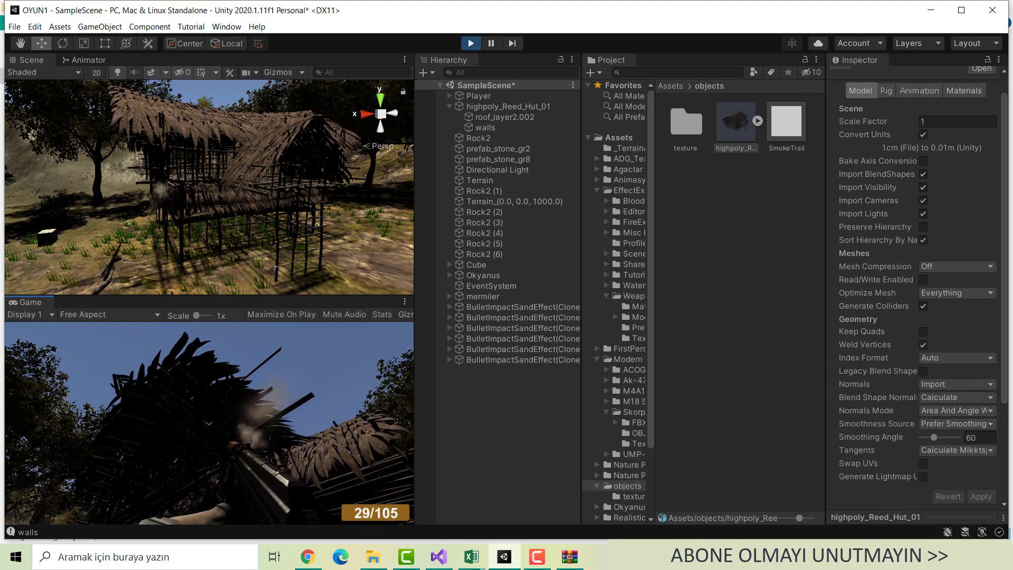
{"action": "key", "text": "Escape"}
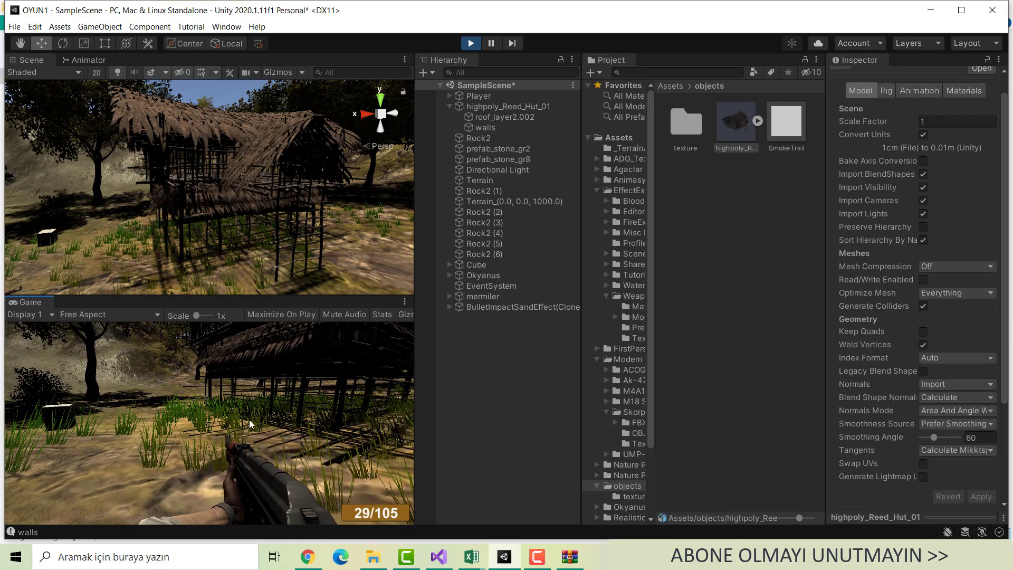
{"action": "left_click", "coordinate": [471, 44]}
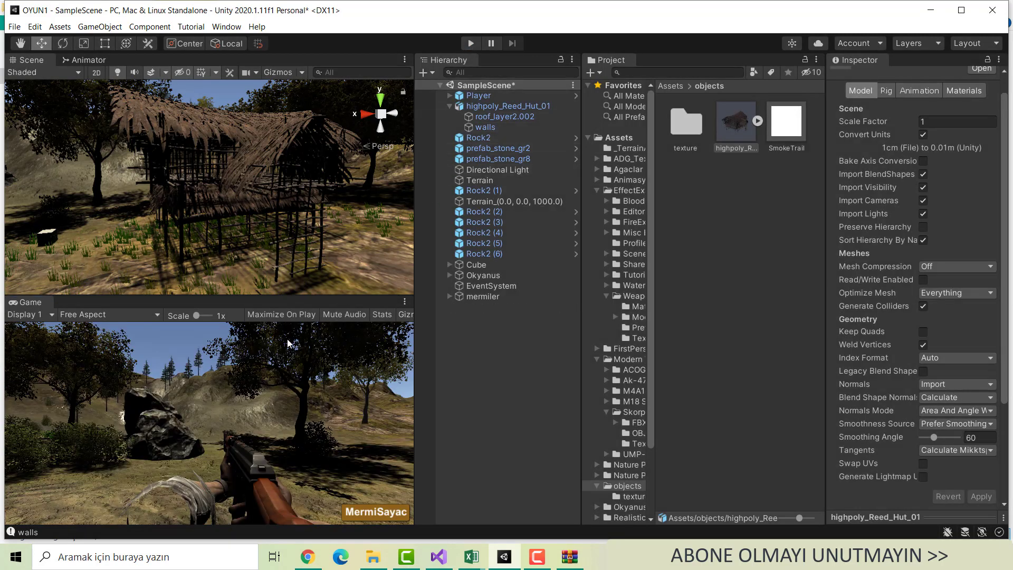
Download the 32.1 MB 'Ancient architecture in Asia and Japan' FBX from TurboSquid into the obj folder
{"action": "left_click", "coordinate": [368, 565]}
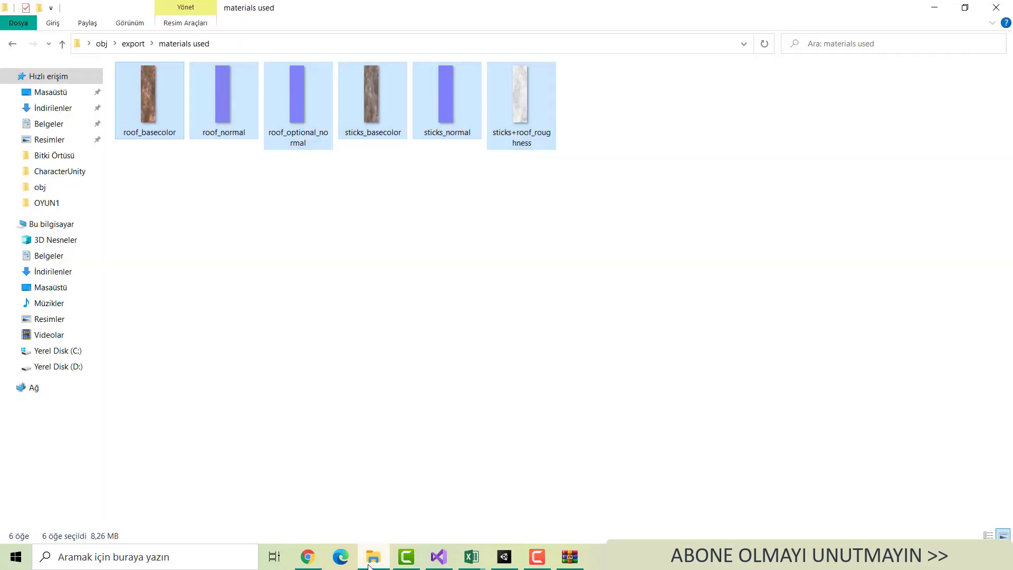
{"action": "left_click", "coordinate": [307, 556]}
{"action": "scroll", "coordinate": [625, 173], "scroll_direction": "down", "scroll_amount": 1}
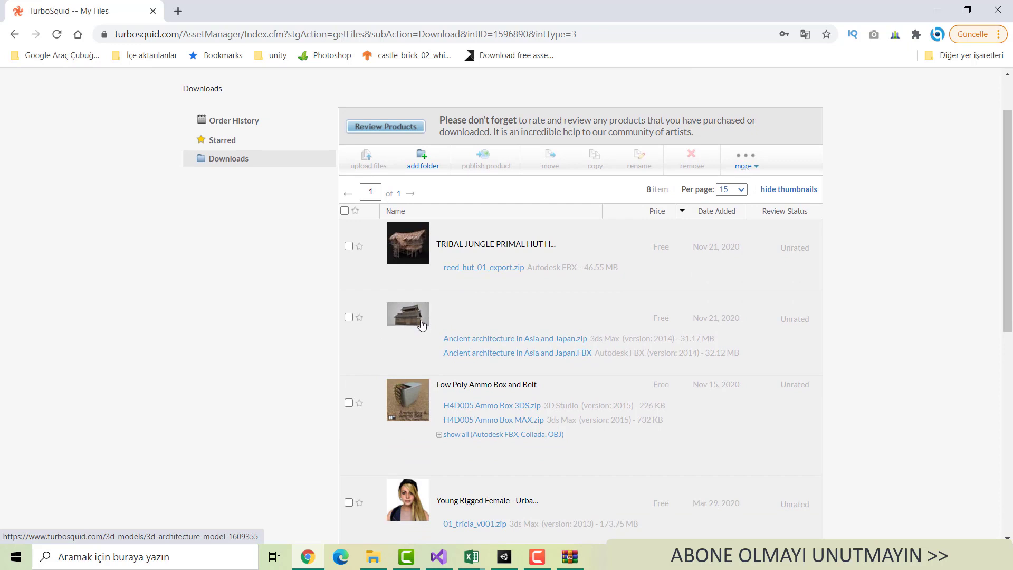
{"action": "left_click", "coordinate": [515, 358]}
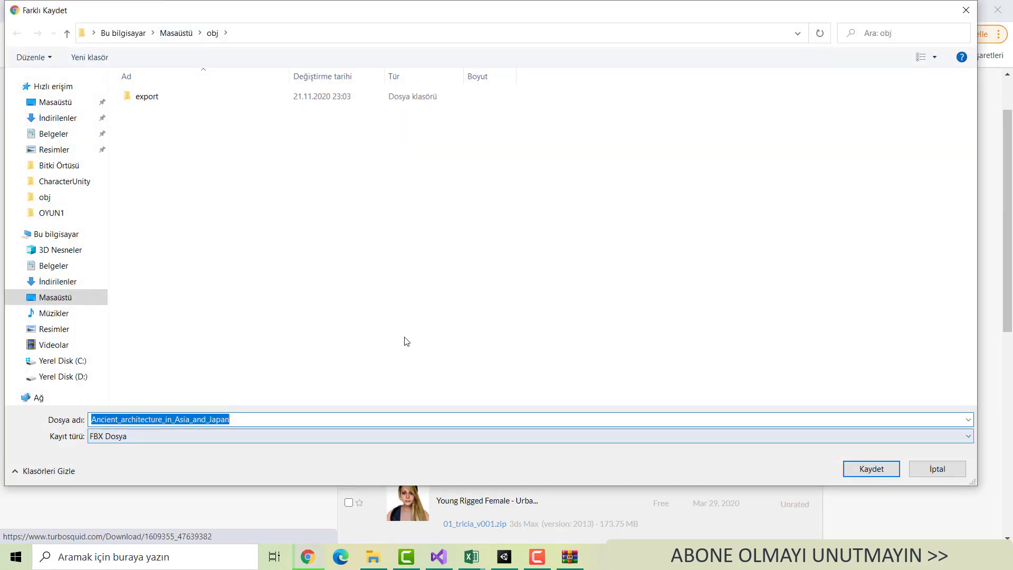
{"action": "left_click", "coordinate": [871, 469]}
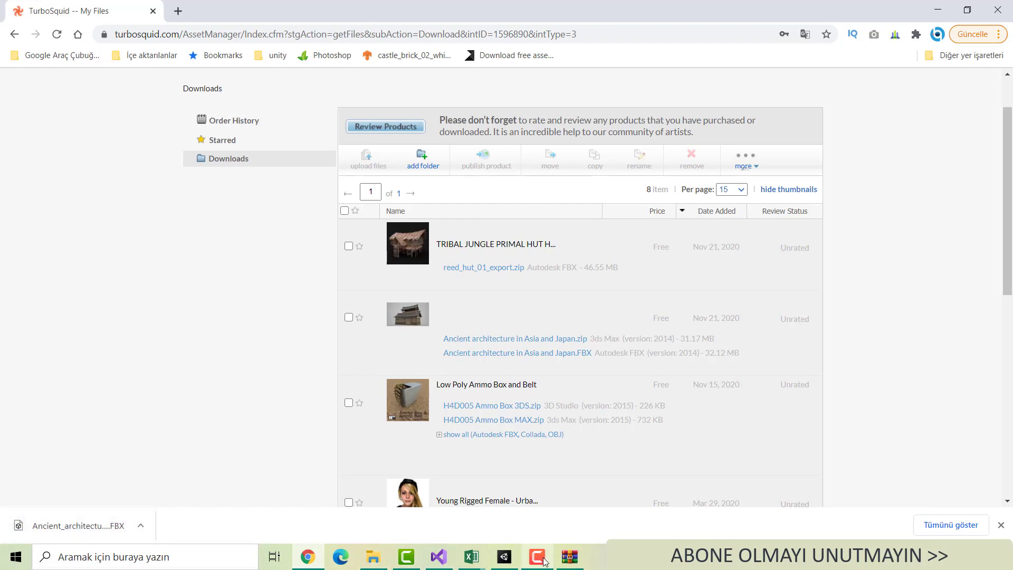
Add a new folder named 'building1' inside the objects assets folder and open it
{"action": "left_click", "coordinate": [504, 561]}
{"action": "left_click", "coordinate": [733, 278]}
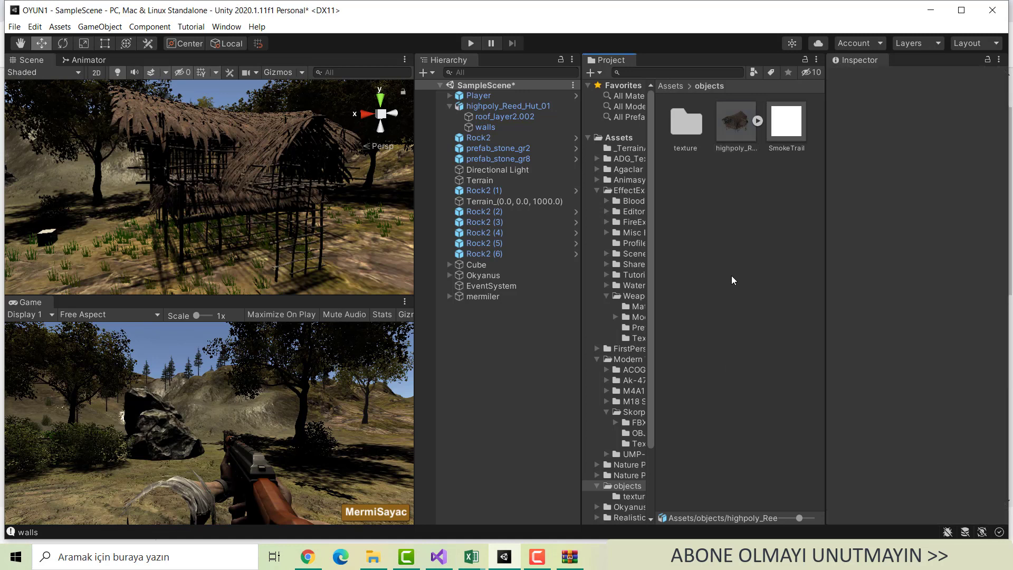
{"action": "right_click", "coordinate": [700, 219]}
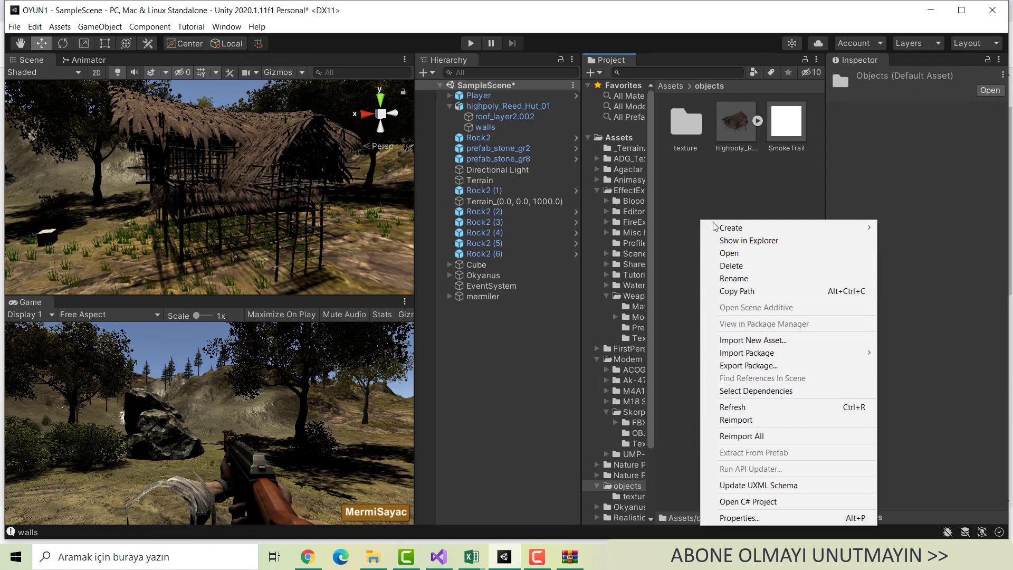
{"action": "mouse_move", "coordinate": [715, 227]}
{"action": "left_click", "coordinate": [591, 107]}
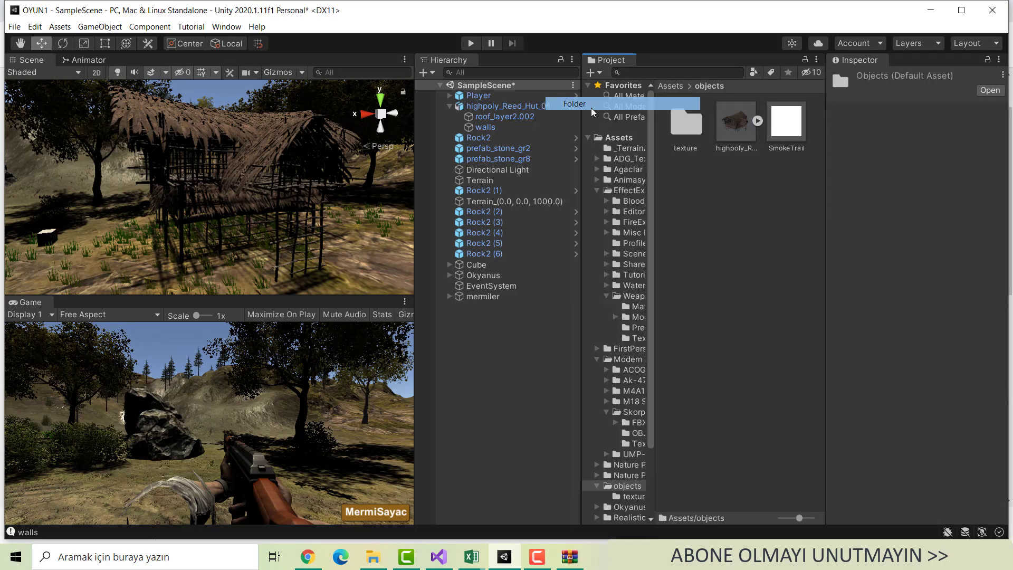
{"action": "type", "text": "bu"}
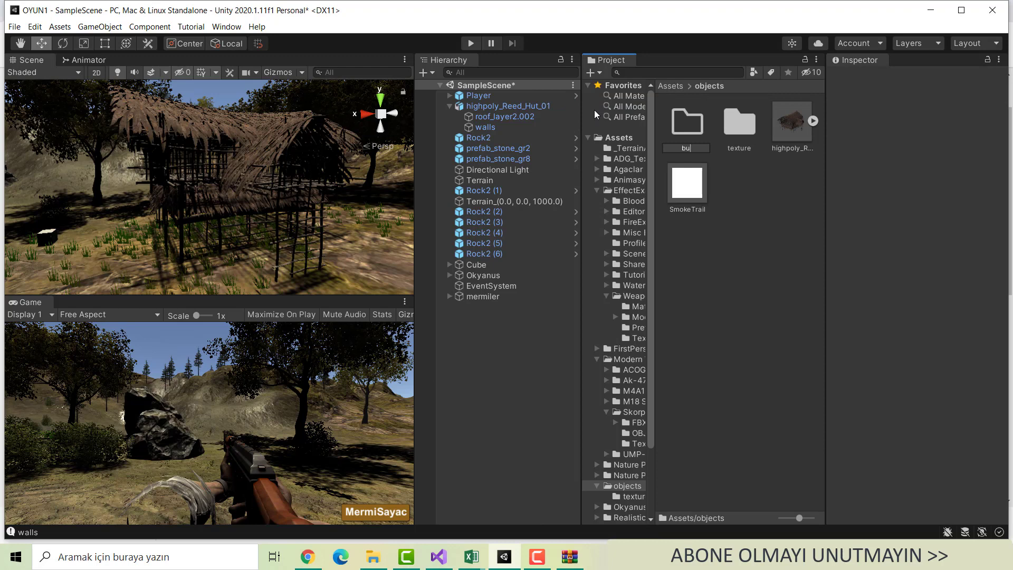
{"action": "type", "text": "ilding"}
{"action": "type", "text": "1"}
{"action": "key", "text": "Return"}
{"action": "key", "text": "Return"}
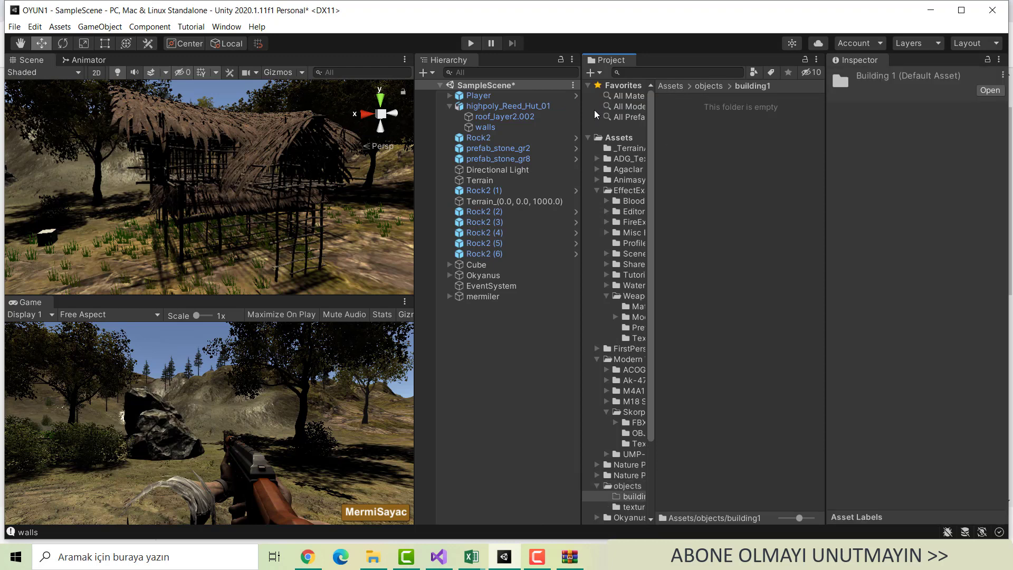
{"action": "left_click", "coordinate": [721, 166]}
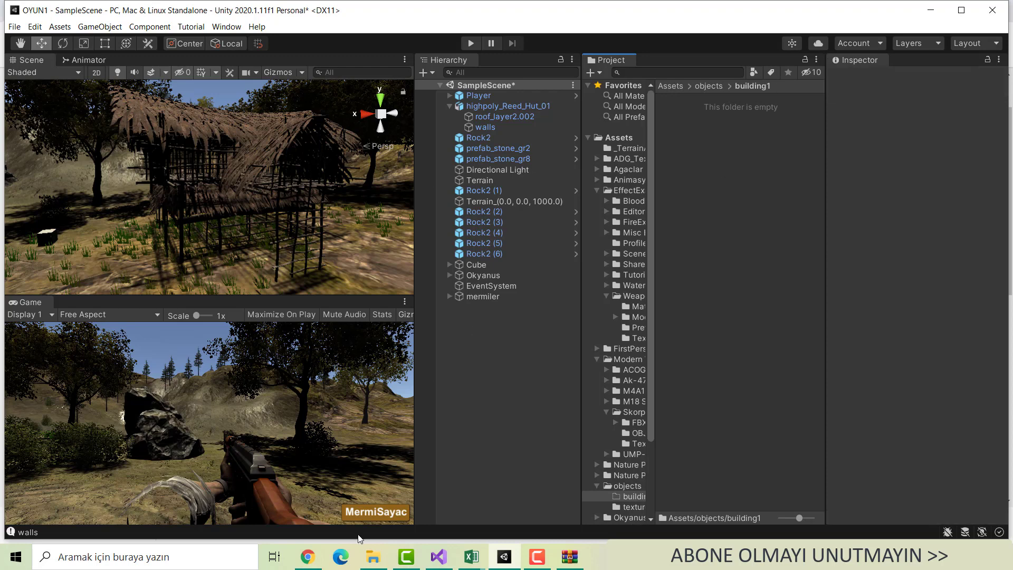
Drag the Ancient_architecture_in_Asia_and_Japan FBX from Explorer's obj folder into Unity's building1 folder
{"action": "left_click", "coordinate": [374, 558]}
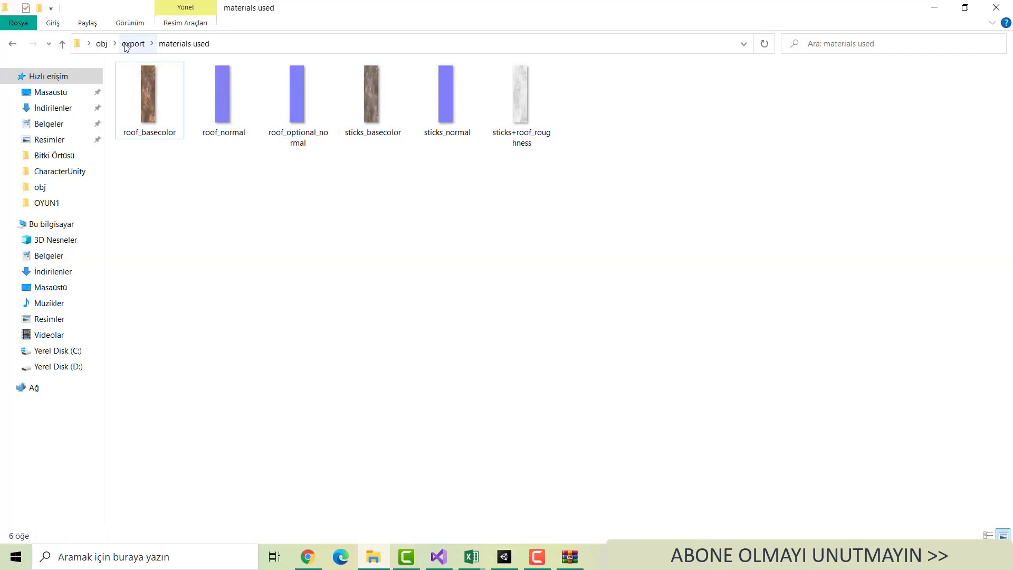
{"action": "left_click", "coordinate": [101, 43]}
{"action": "left_click", "coordinate": [147, 105]}
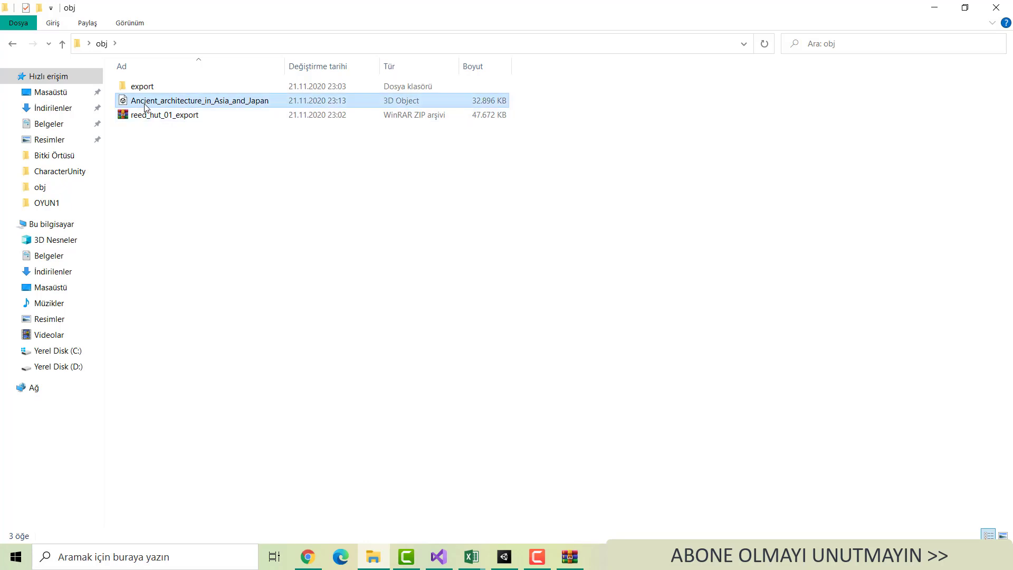
{"action": "left_click_drag", "start_coordinate": [147, 105], "coordinate": [500, 541]}
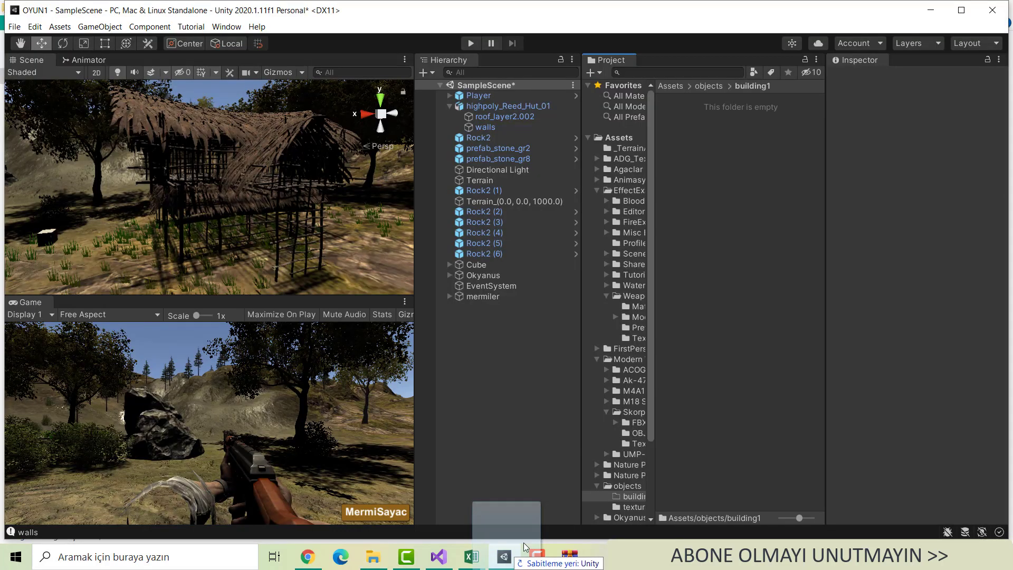
{"action": "left_click_drag", "start_coordinate": [499, 536], "coordinate": [736, 170]}
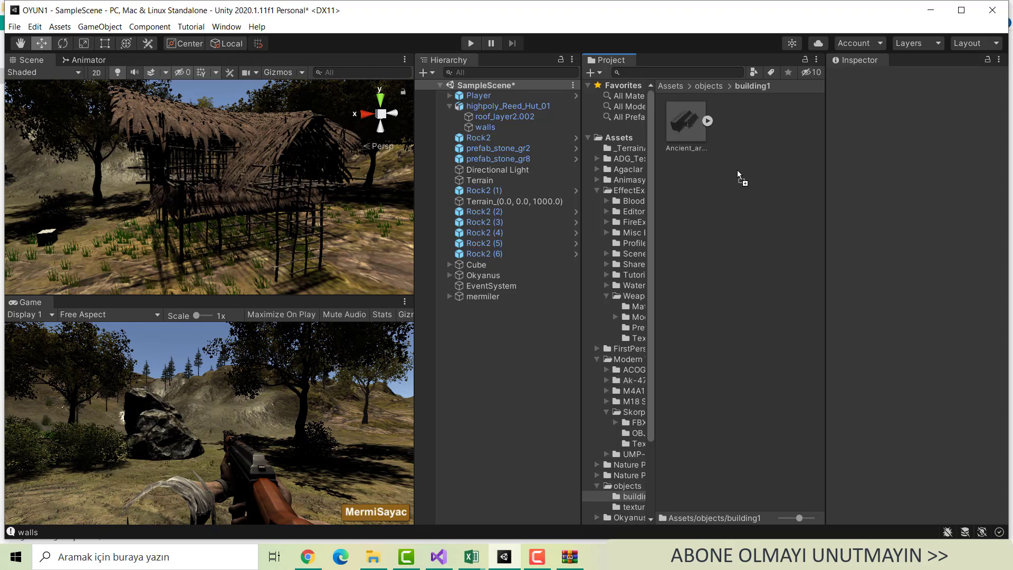
Place the Ancient architecture model onto open terrain in the Scene view
{"action": "left_click", "coordinate": [686, 123]}
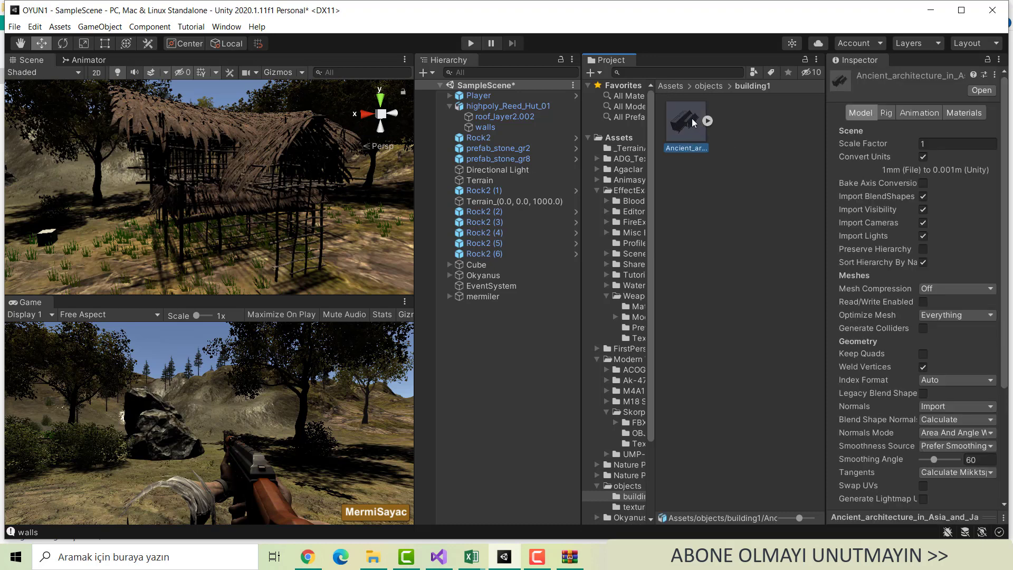
{"action": "right_click_drag", "start_coordinate": [234, 253], "coordinate": [274, 248]}
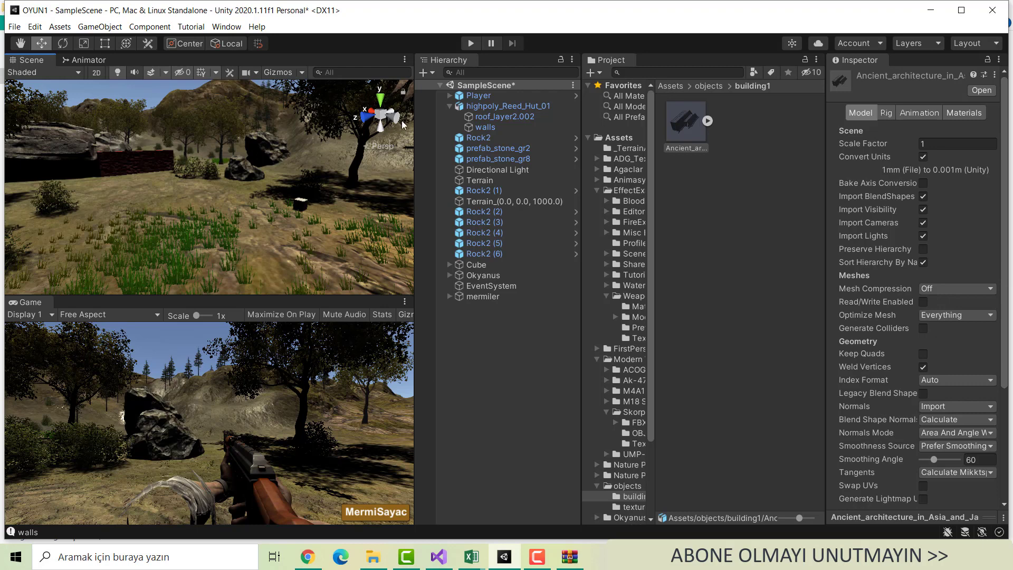
{"action": "left_click_drag", "start_coordinate": [685, 123], "coordinate": [189, 205]}
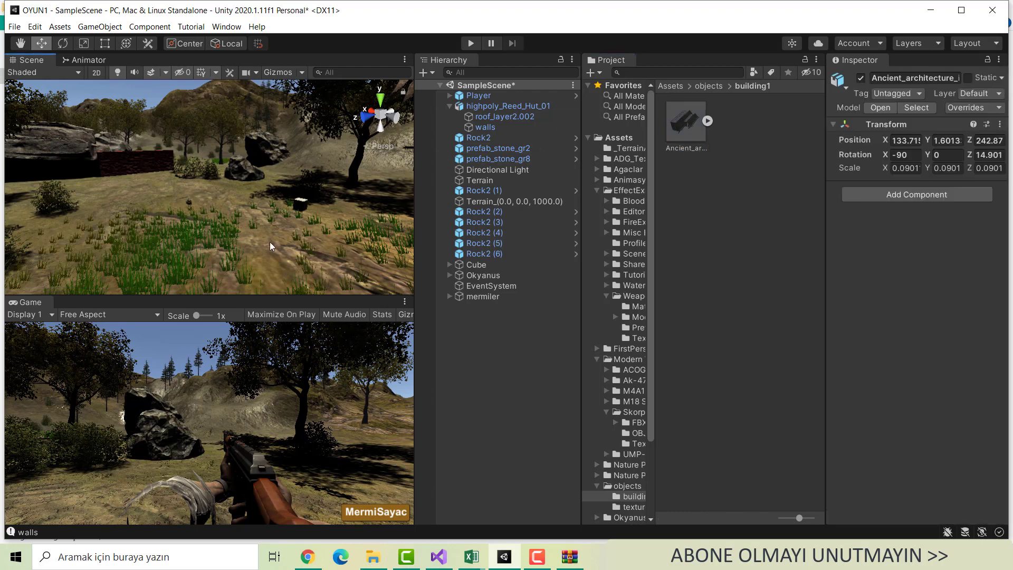
Scale the building up to about 2.03 and raise it to Y 6.45
{"action": "left_click", "coordinate": [85, 42]}
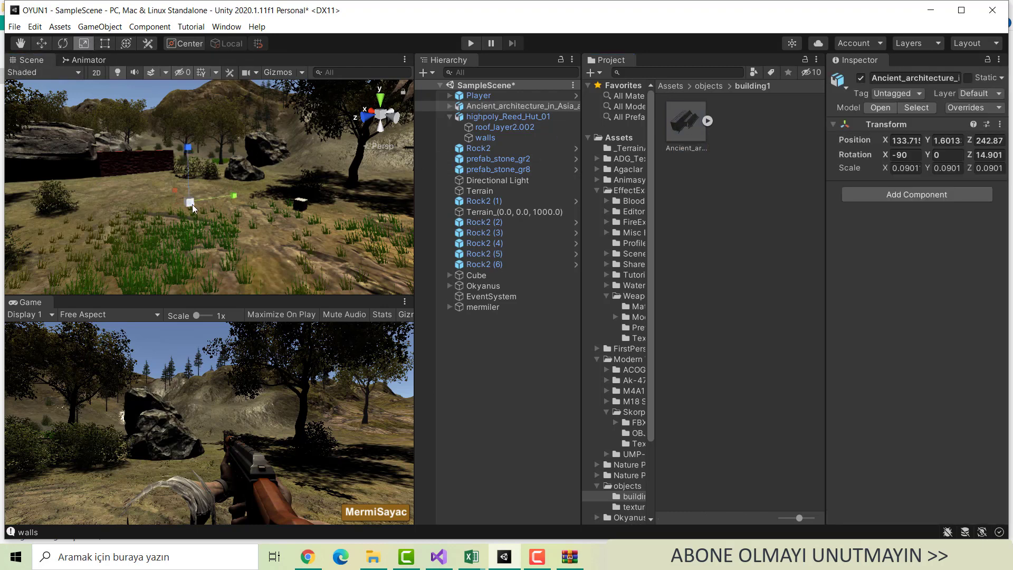
{"action": "mouse_move", "coordinate": [190, 203]}
{"action": "left_mouse_down"}
{"action": "mouse_move", "coordinate": [175, 528]}
{"action": "mouse_move", "coordinate": [215, 199]}
{"action": "mouse_move", "coordinate": [143, 121]}
{"action": "left_mouse_up"}
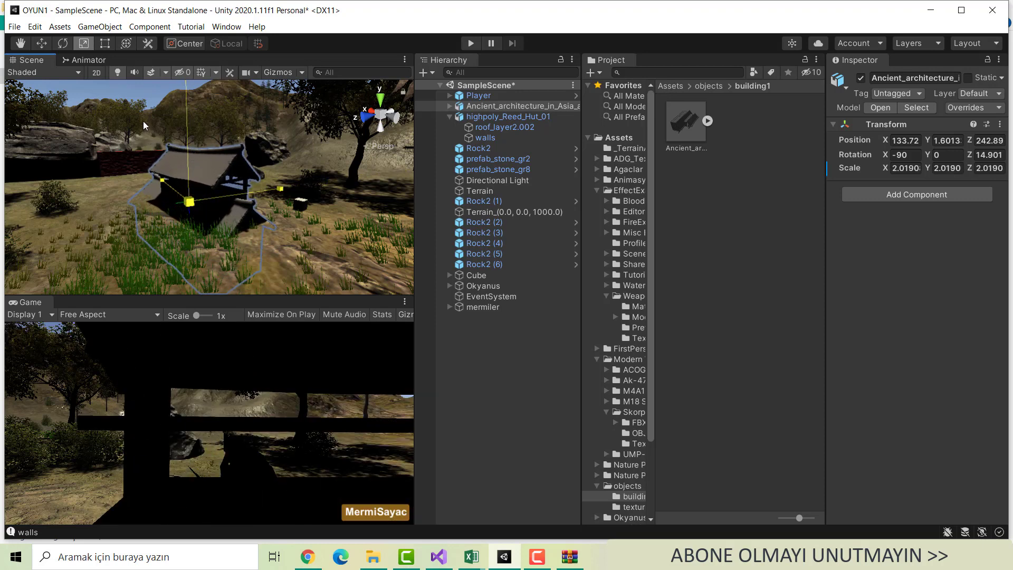
{"action": "left_click", "coordinate": [41, 43]}
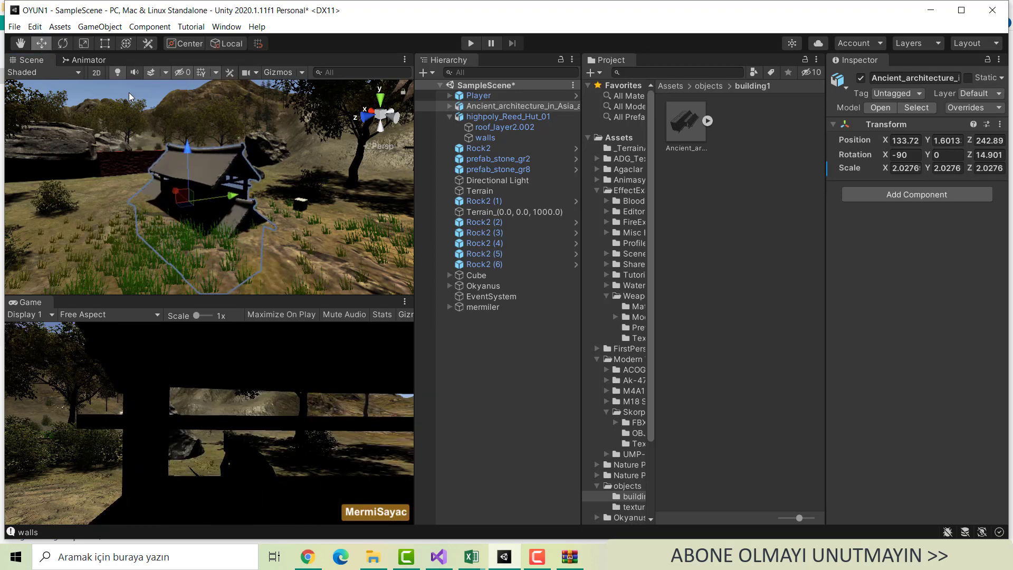
{"action": "mouse_move", "coordinate": [184, 153]}
{"action": "left_mouse_down"}
{"action": "mouse_move", "coordinate": [188, 101]}
{"action": "mouse_move", "coordinate": [189, 112]}
{"action": "left_mouse_up"}
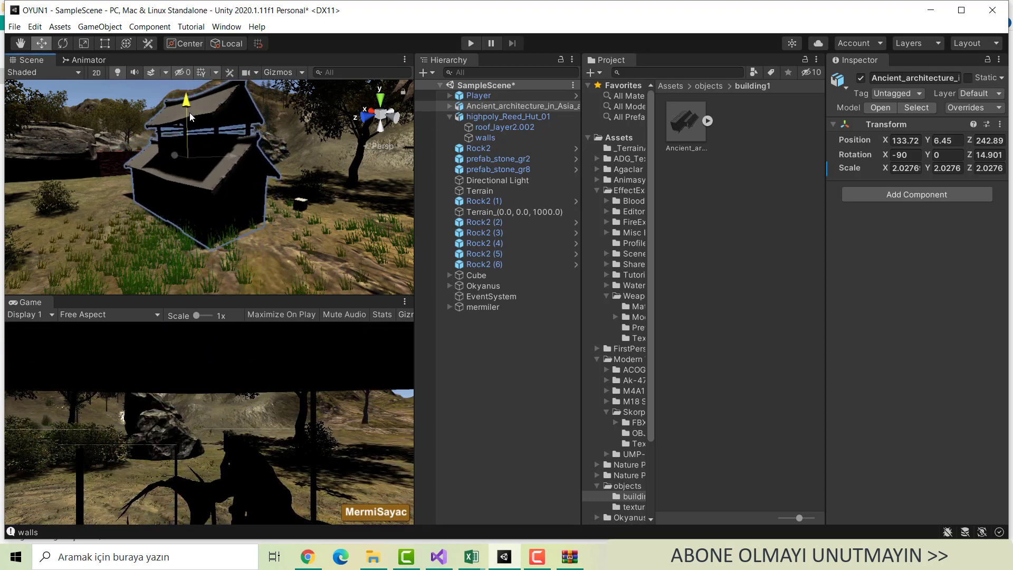
{"action": "left_click", "coordinate": [697, 122]}
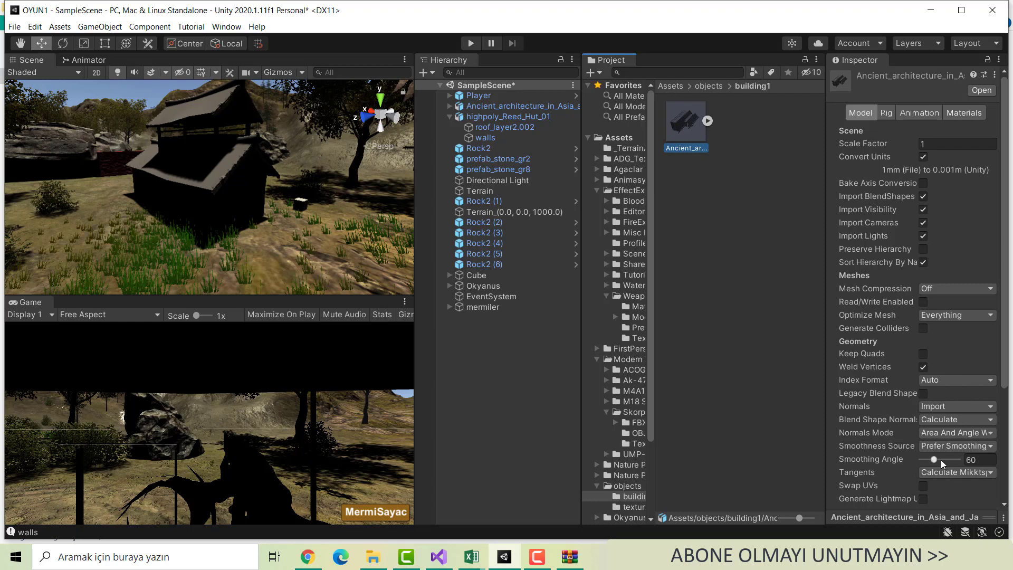
Enable Generate Lightmap UVs, then add a point light with range about 60 near the hut
{"action": "left_click", "coordinate": [923, 499]}
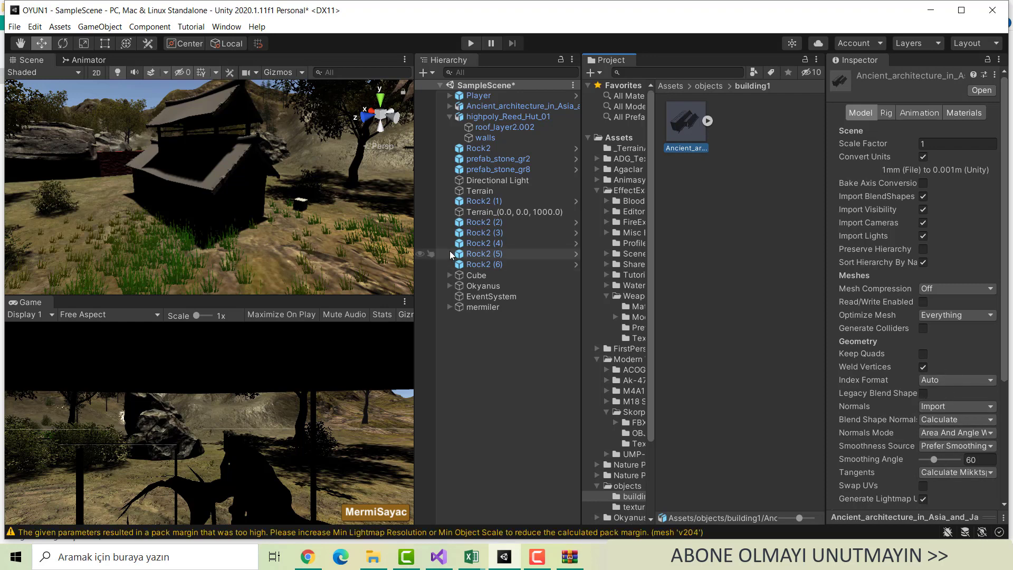
{"action": "right_click", "coordinate": [502, 386]}
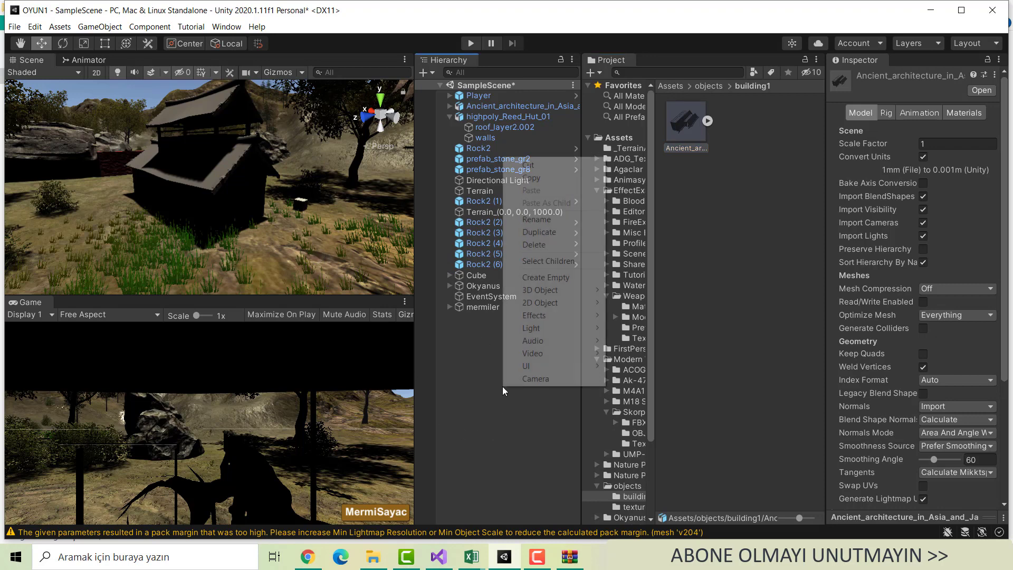
{"action": "mouse_move", "coordinate": [575, 329]}
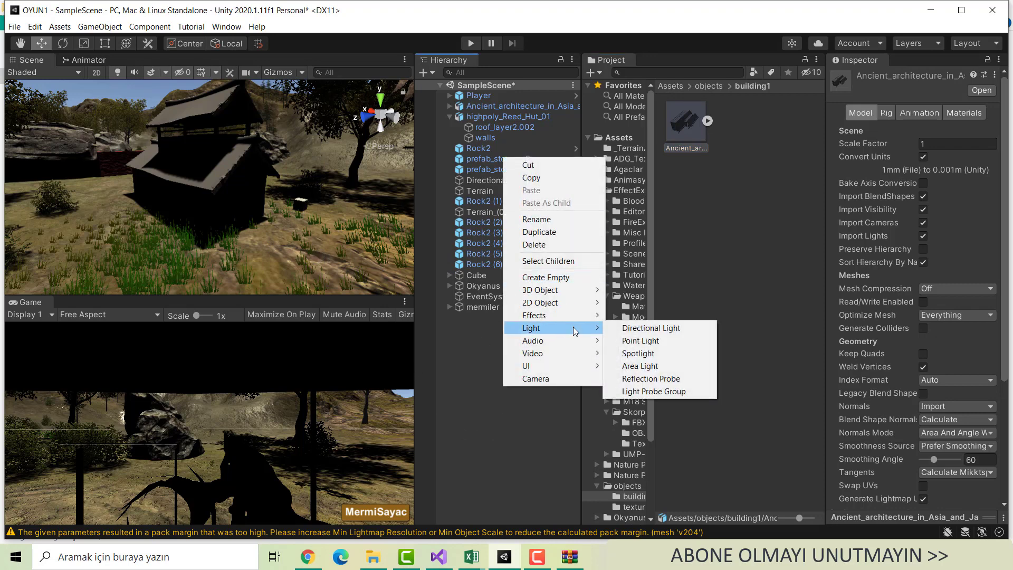
{"action": "left_click", "coordinate": [657, 341]}
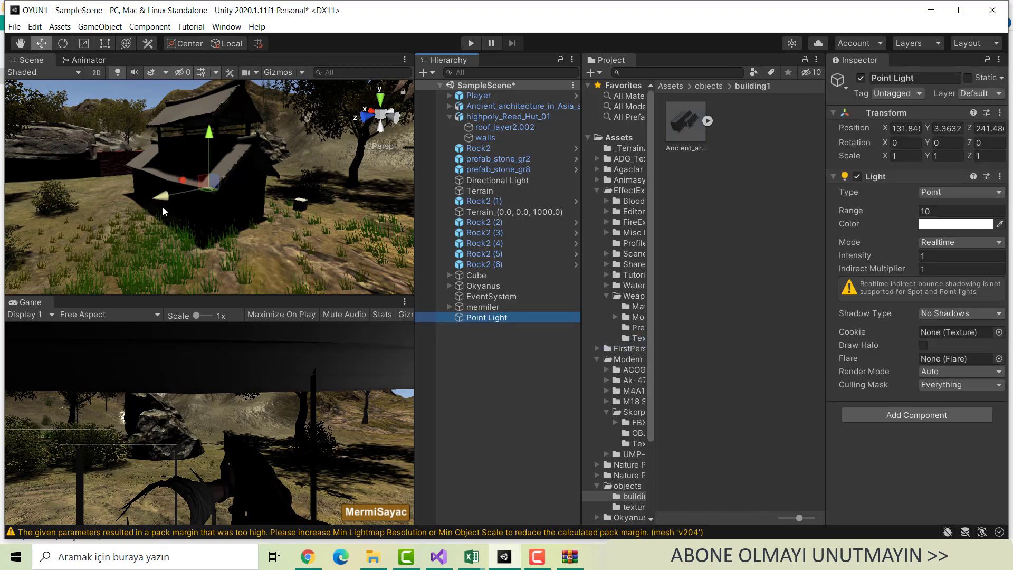
{"action": "left_click_drag", "start_coordinate": [96, 203], "coordinate": [112, 209]}
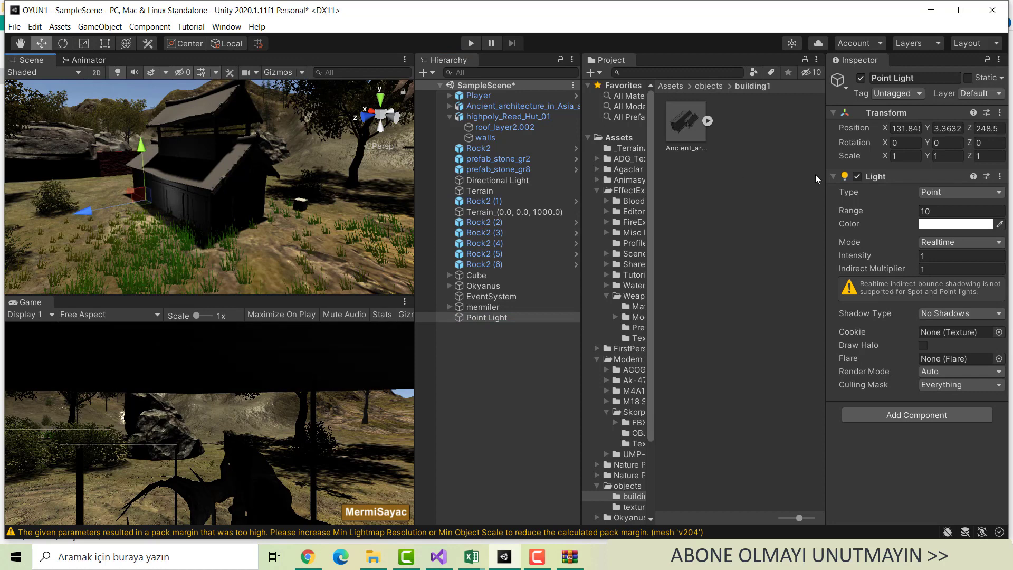
{"action": "mouse_move", "coordinate": [850, 210]}
{"action": "left_mouse_down"}
{"action": "mouse_move", "coordinate": [772, 114]}
{"action": "mouse_move", "coordinate": [2, 29]}
{"action": "left_mouse_up"}
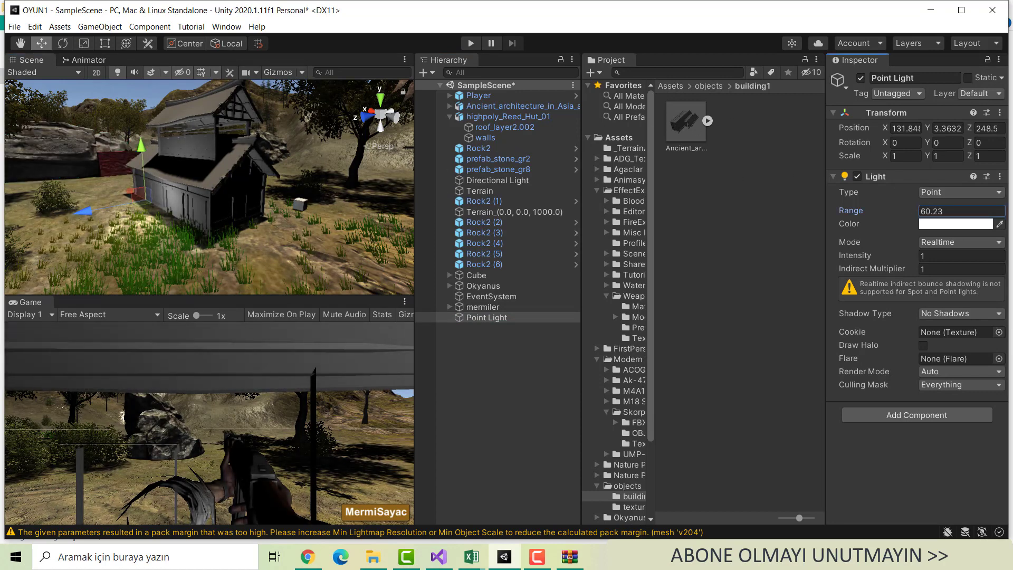
{"action": "mouse_move", "coordinate": [87, 212]}
{"action": "left_mouse_down"}
{"action": "mouse_move", "coordinate": [43, 195]}
{"action": "mouse_move", "coordinate": [95, 202]}
{"action": "left_mouse_up"}
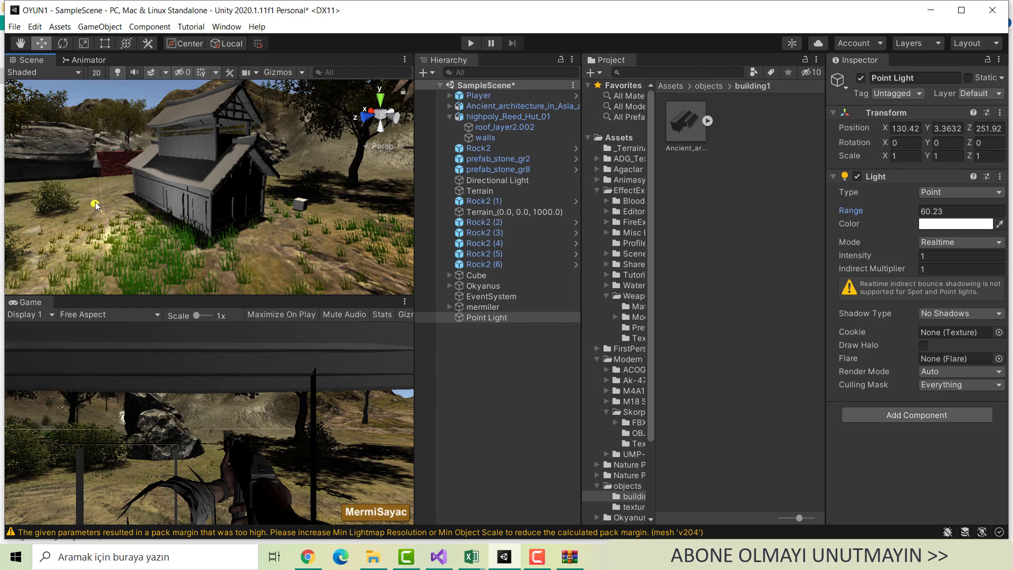
{"action": "left_click_drag", "start_coordinate": [95, 175], "coordinate": [99, 146]}
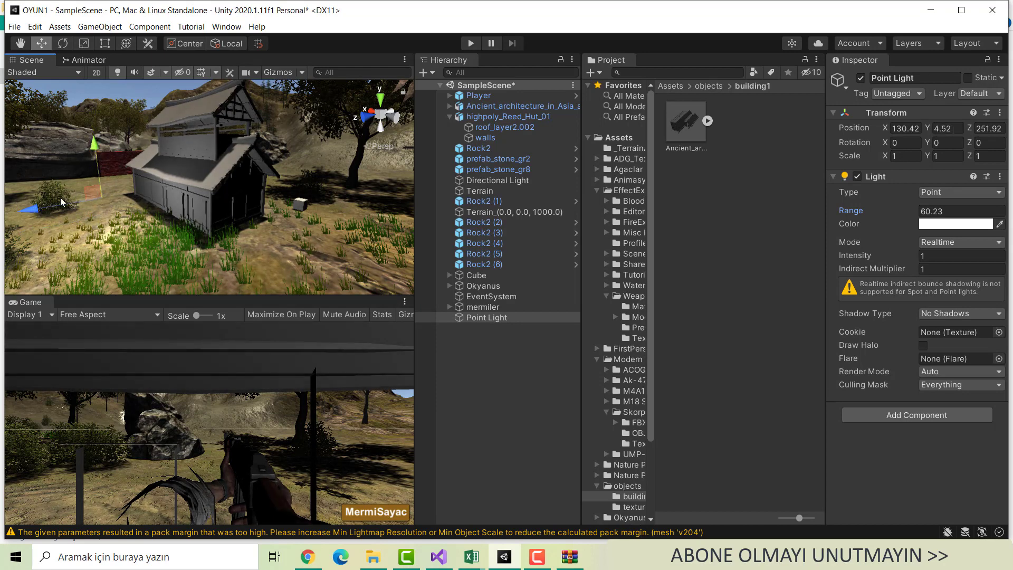
{"action": "left_click_drag", "start_coordinate": [96, 194], "coordinate": [96, 189]}
Duplicate the point light and move the copy sideways along X
{"action": "key", "text": "ctrl+d"}
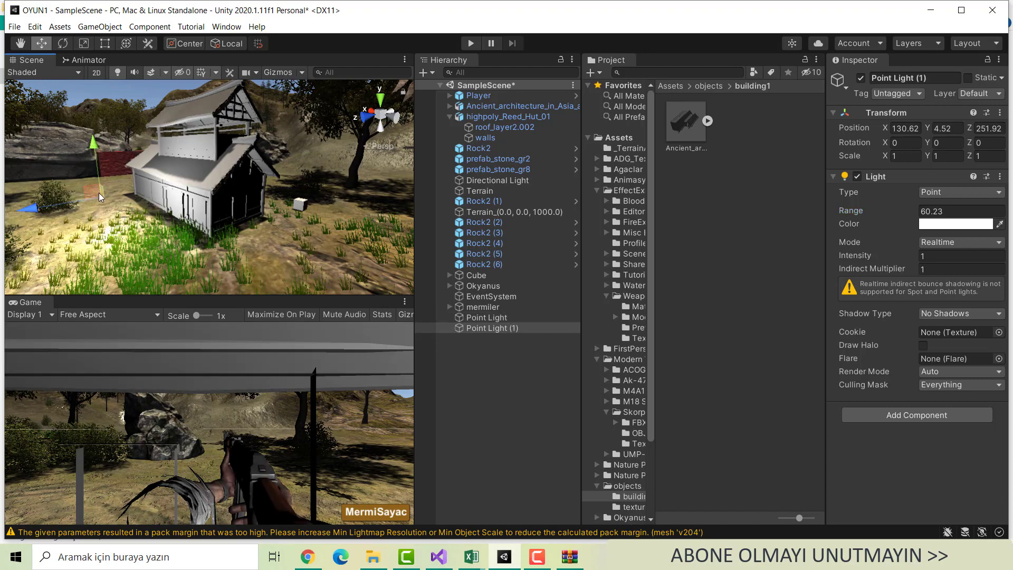
{"action": "mouse_move", "coordinate": [97, 192]}
{"action": "left_mouse_down"}
{"action": "mouse_move", "coordinate": [158, 242]}
{"action": "mouse_move", "coordinate": [148, 221]}
{"action": "left_mouse_up"}
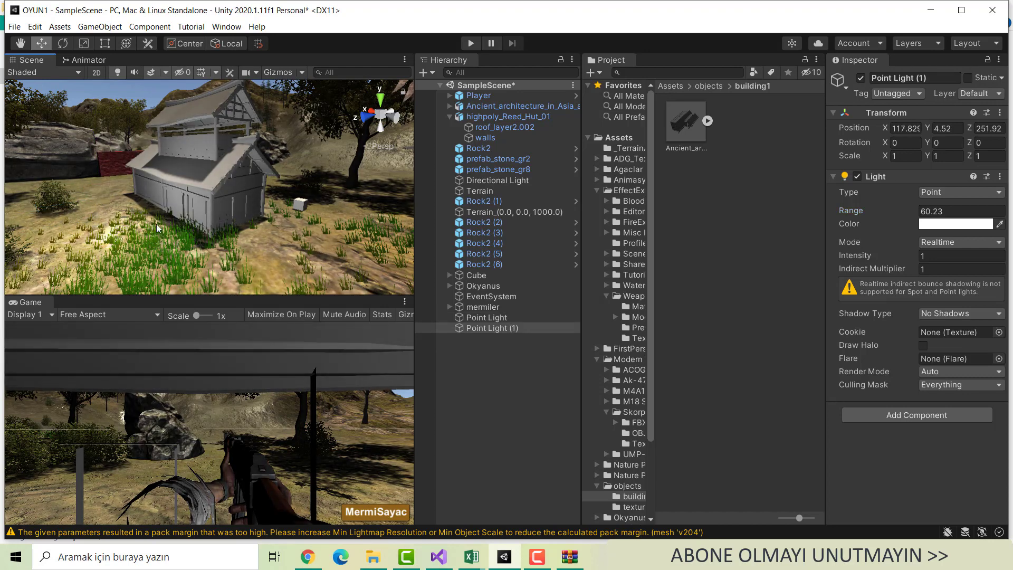
{"action": "left_click", "coordinate": [318, 240]}
{"action": "mouse_move", "coordinate": [329, 241]}
{"action": "right_mouse_down"}
{"action": "mouse_move", "coordinate": [422, 245]}
{"action": "mouse_move", "coordinate": [420, 231]}
{"action": "right_mouse_up"}
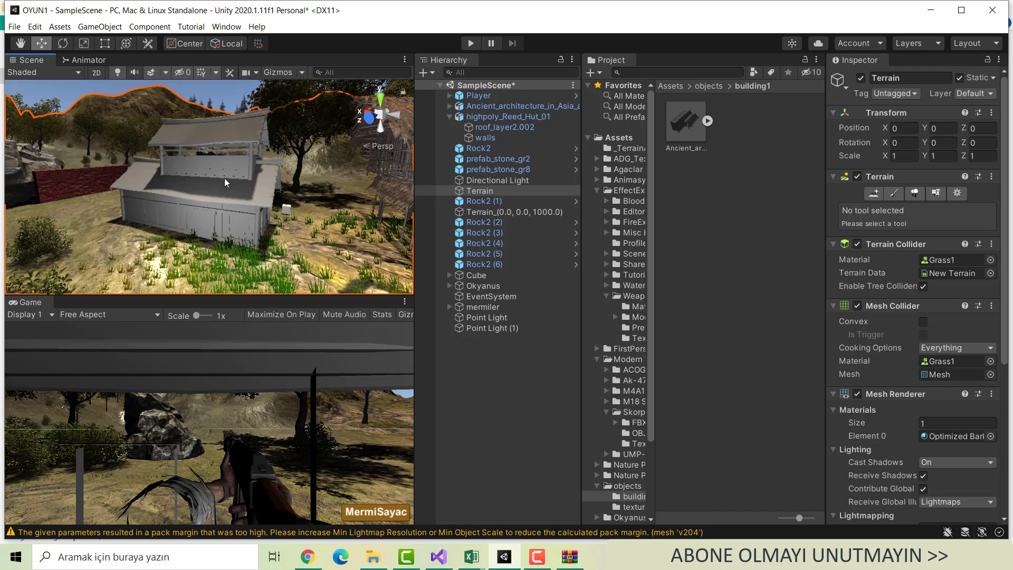
Raise the building one unit to Y 7.45 and slide it across the ground
{"action": "left_click", "coordinate": [250, 193]}
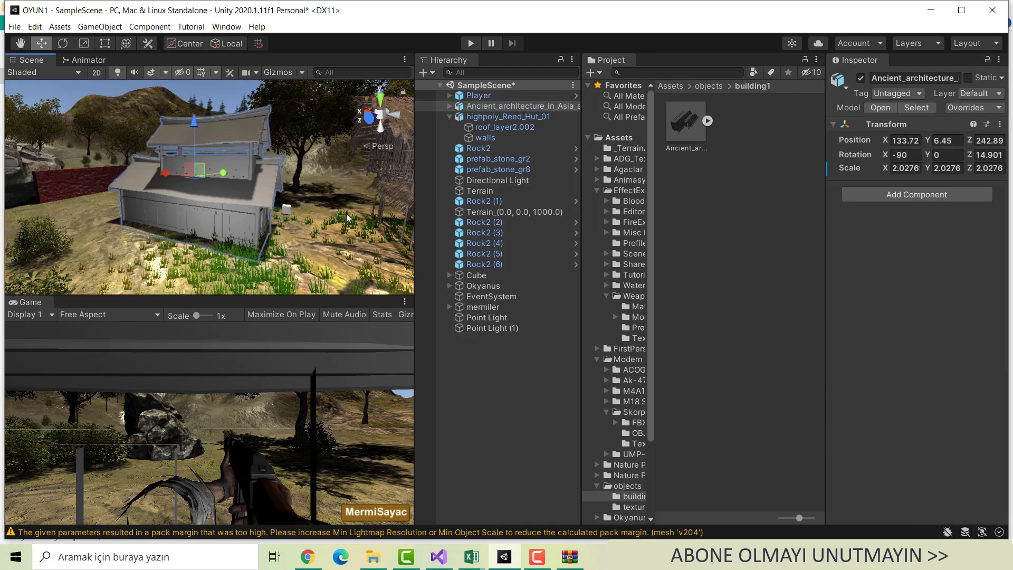
{"action": "left_click_drag", "start_coordinate": [201, 124], "coordinate": [196, 114]}
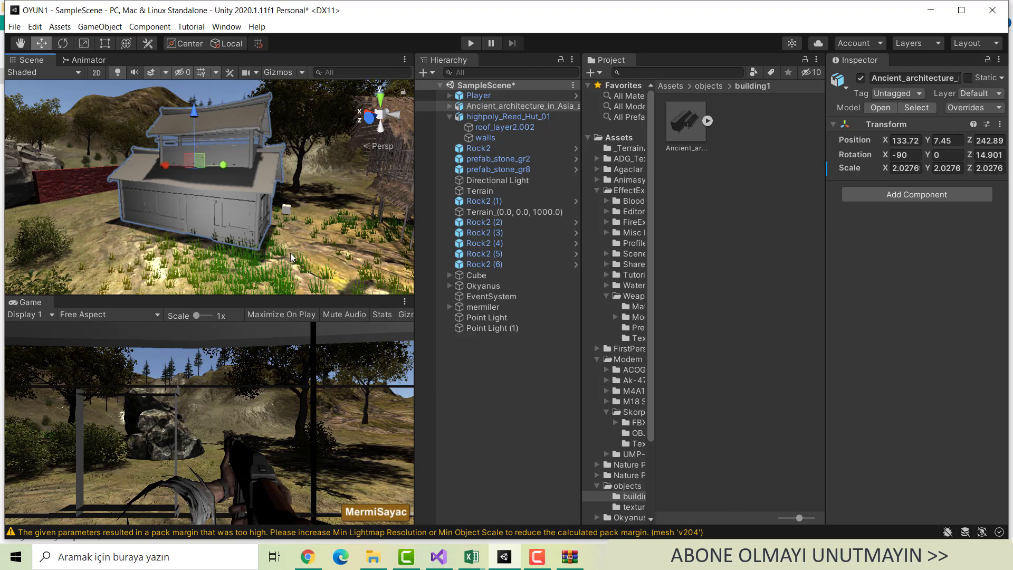
{"action": "left_click_drag", "start_coordinate": [226, 164], "coordinate": [245, 167]}
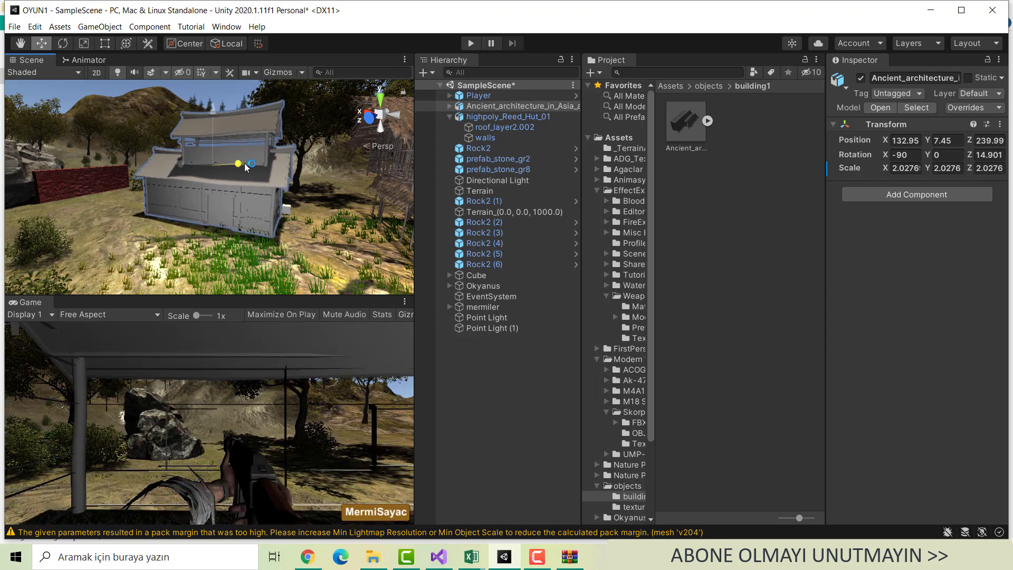
{"action": "mouse_move", "coordinate": [246, 167]}
{"action": "right_mouse_down"}
{"action": "mouse_move", "coordinate": [164, 228]}
{"action": "mouse_move", "coordinate": [90, 209]}
{"action": "mouse_move", "coordinate": [689, 241]}
{"action": "mouse_move", "coordinate": [567, 293]}
{"action": "right_mouse_up"}
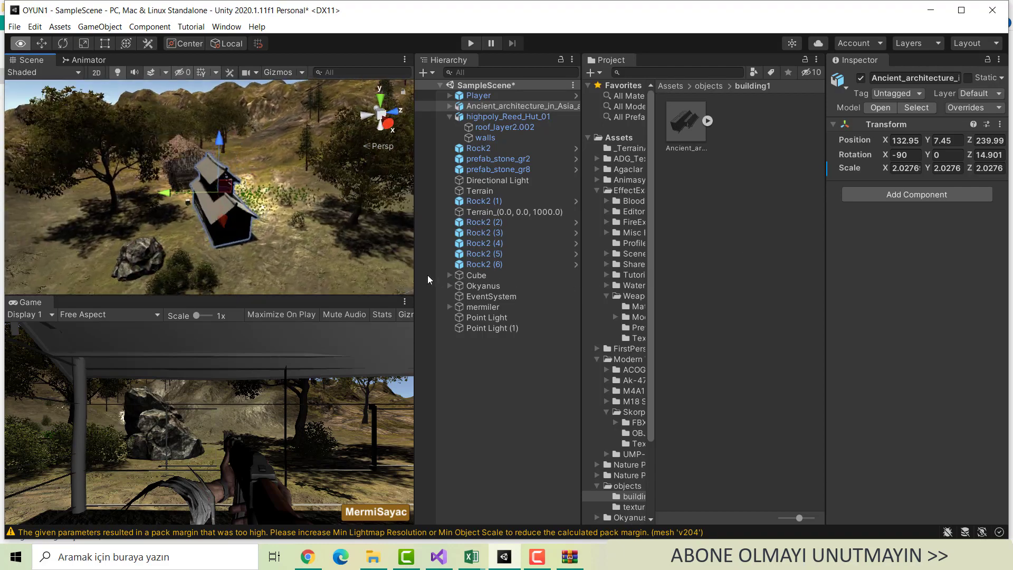
{"action": "right_click_drag", "start_coordinate": [565, 289], "coordinate": [221, 245]}
Reposition the building beside the red wall, ending at X 148.22, Z 235.92
{"action": "left_click_drag", "start_coordinate": [189, 219], "coordinate": [190, 255]}
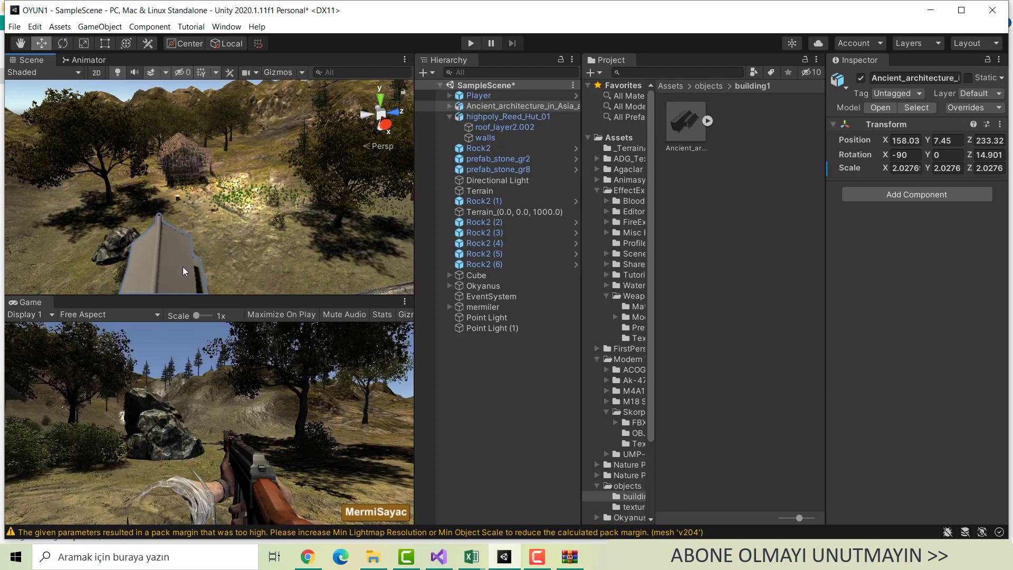
{"action": "right_click_drag", "start_coordinate": [286, 261], "coordinate": [234, 290]}
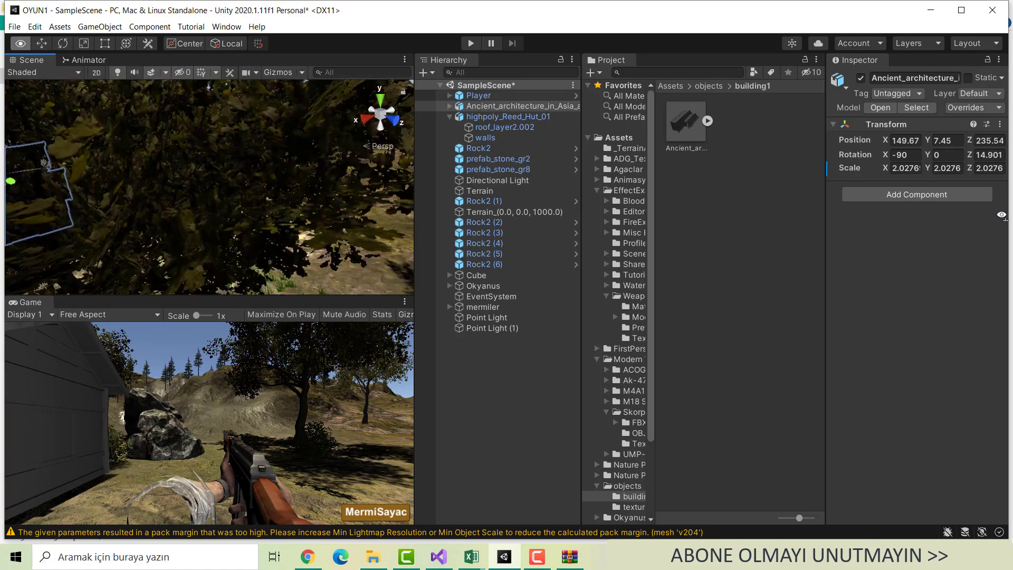
{"action": "mouse_move", "coordinate": [235, 289]}
{"action": "right_mouse_down"}
{"action": "mouse_move", "coordinate": [789, 205]}
{"action": "mouse_move", "coordinate": [713, 240]}
{"action": "right_mouse_up"}
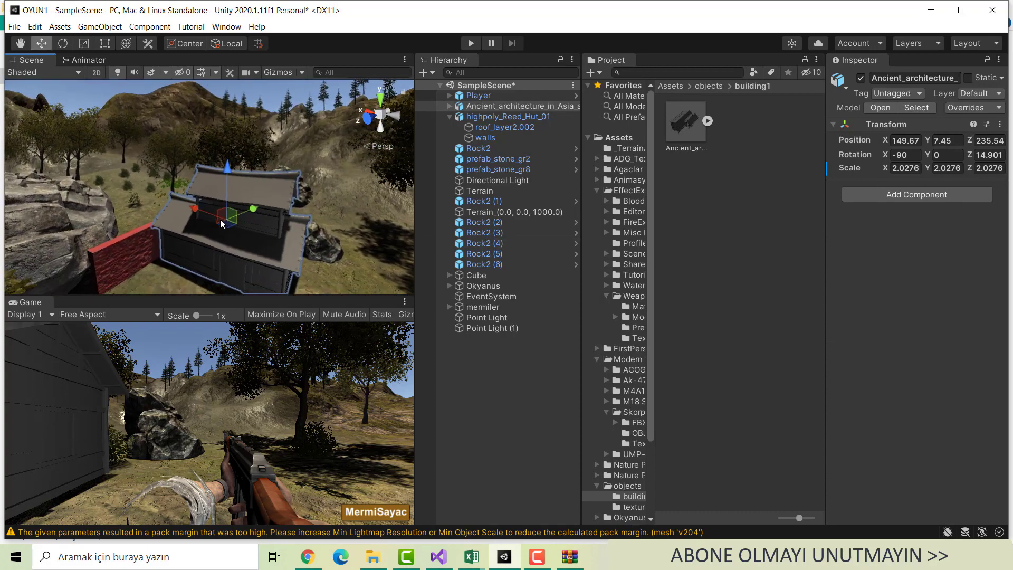
{"action": "left_click_drag", "start_coordinate": [199, 209], "coordinate": [210, 216]}
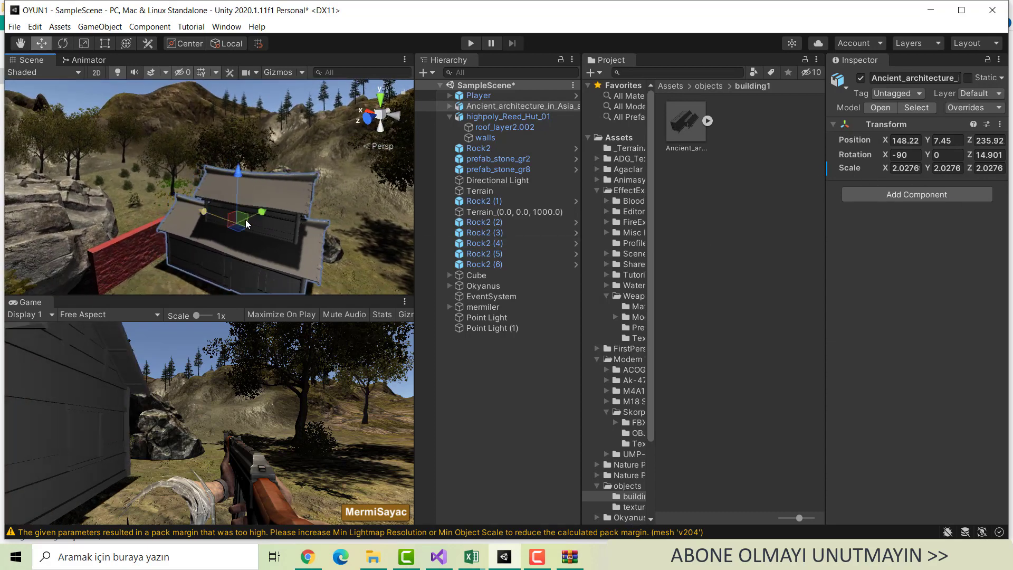
{"action": "mouse_move", "coordinate": [210, 215]}
{"action": "right_mouse_down"}
{"action": "mouse_move", "coordinate": [400, 267]}
{"action": "mouse_move", "coordinate": [156, 240]}
{"action": "mouse_move", "coordinate": [213, 249]}
{"action": "right_mouse_up"}
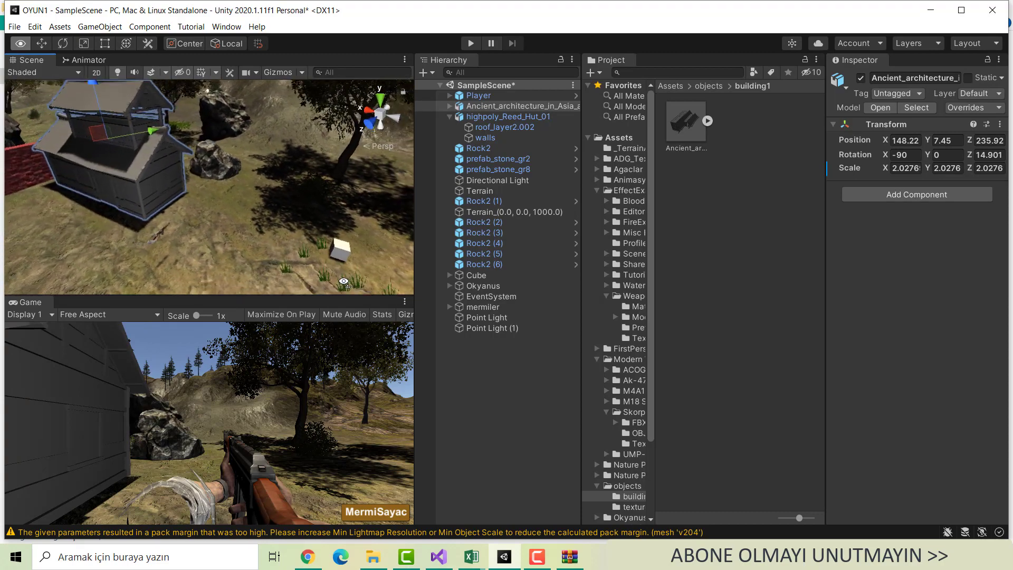
{"action": "right_click_drag", "start_coordinate": [213, 249], "coordinate": [401, 261]}
{"action": "right_click_drag", "start_coordinate": [481, 263], "coordinate": [512, 262]}
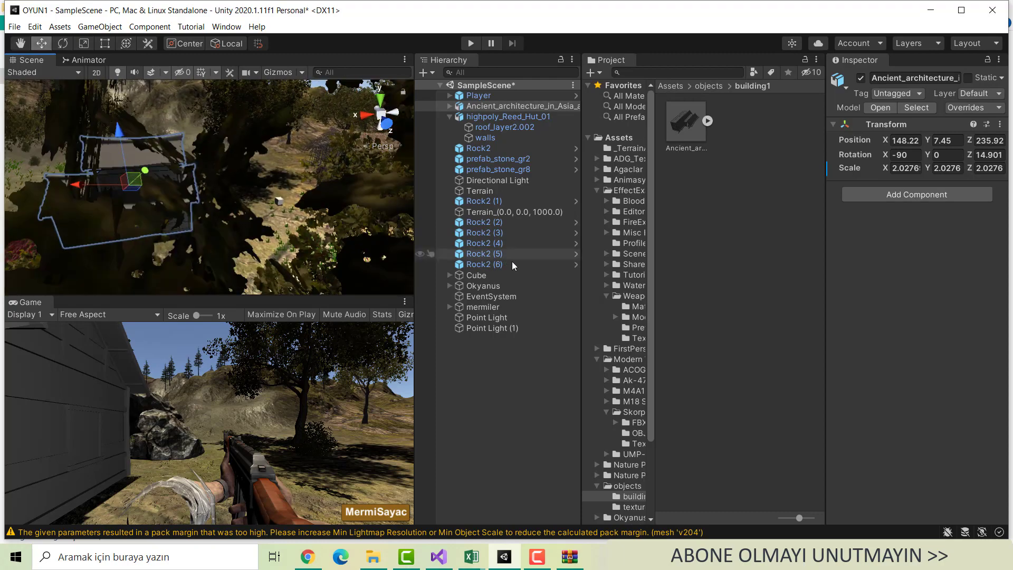
Move the first Point Light along X closer to the hut
{"action": "left_click", "coordinate": [483, 317]}
{"action": "right_click_drag", "start_coordinate": [257, 204], "coordinate": [1008, 182]}
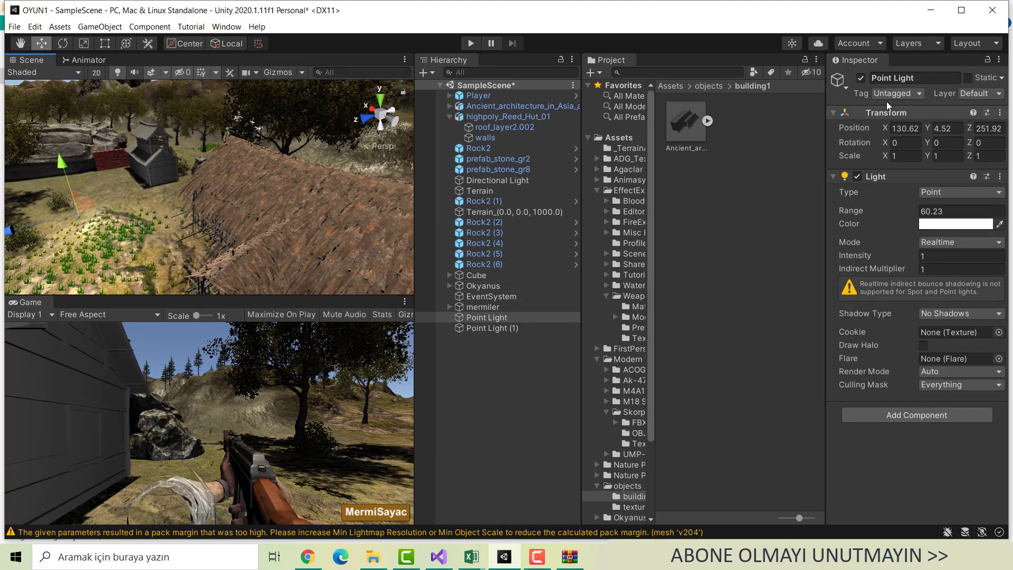
{"action": "mouse_move", "coordinate": [252, 156]}
{"action": "right_mouse_down"}
{"action": "mouse_move", "coordinate": [120, 147]}
{"action": "mouse_move", "coordinate": [117, 162]}
{"action": "right_mouse_up"}
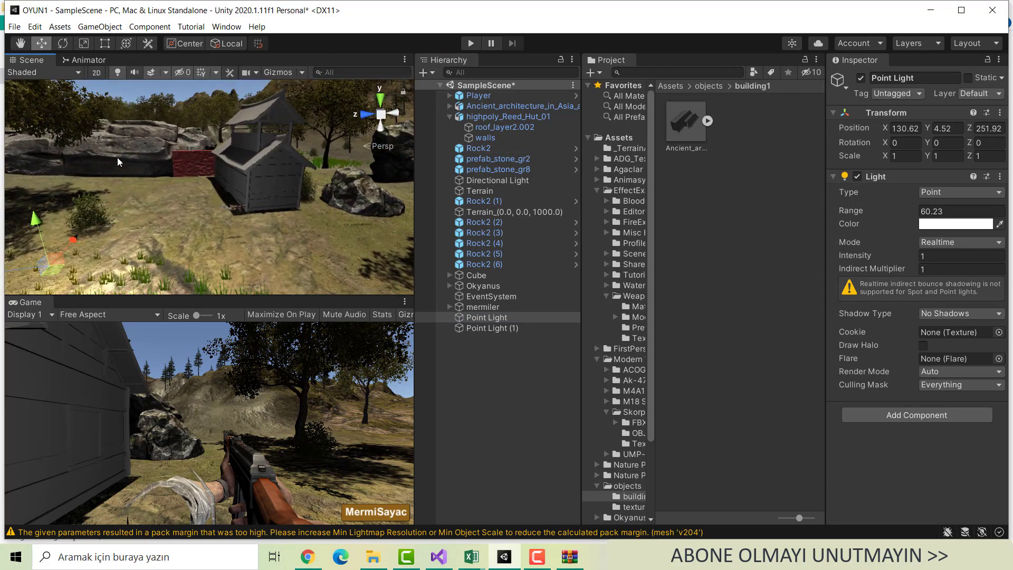
{"action": "mouse_move", "coordinate": [73, 240]}
{"action": "left_mouse_down"}
{"action": "mouse_move", "coordinate": [220, 100]}
{"action": "mouse_move", "coordinate": [94, 182]}
{"action": "left_mouse_up"}
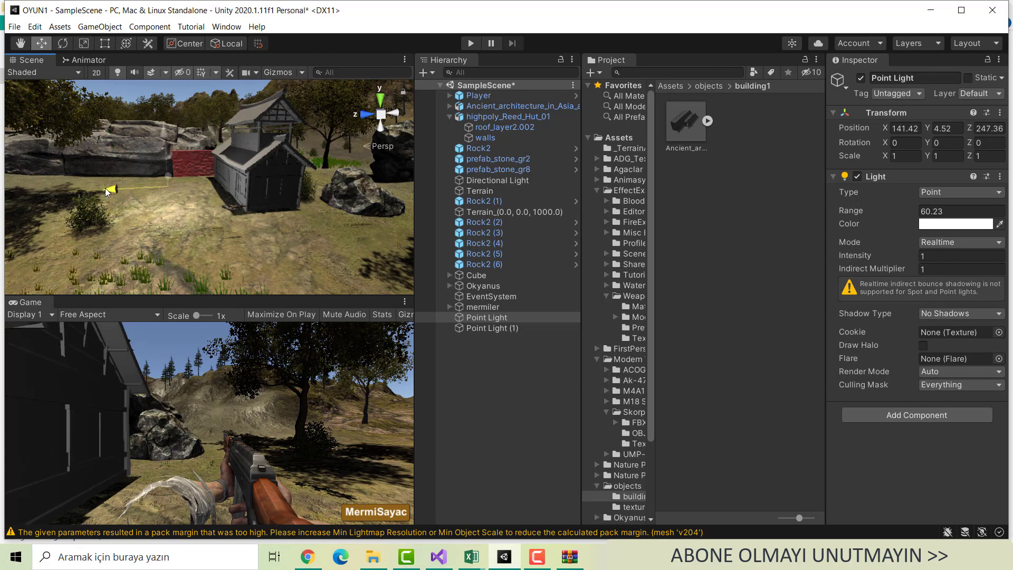
Select the hut and show its Model import settings (Scale Factor 1, Generate Lightmap UVs on)
{"action": "left_click", "coordinate": [318, 249]}
{"action": "mouse_move", "coordinate": [318, 249]}
{"action": "right_mouse_down"}
{"action": "mouse_move", "coordinate": [390, 213]}
{"action": "mouse_move", "coordinate": [376, 249]}
{"action": "right_mouse_up"}
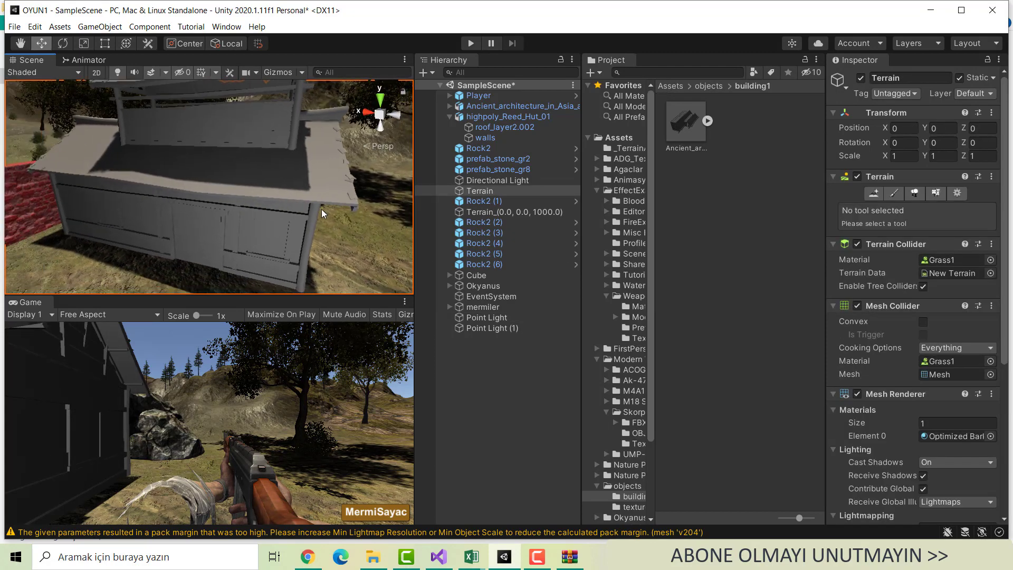
{"action": "left_click", "coordinate": [282, 184]}
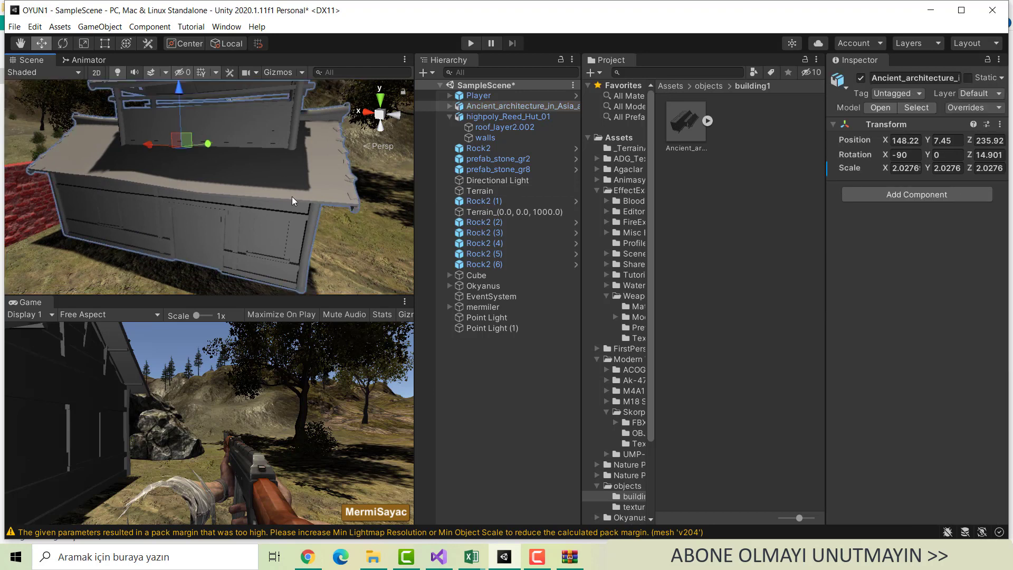
{"action": "left_click", "coordinate": [695, 135]}
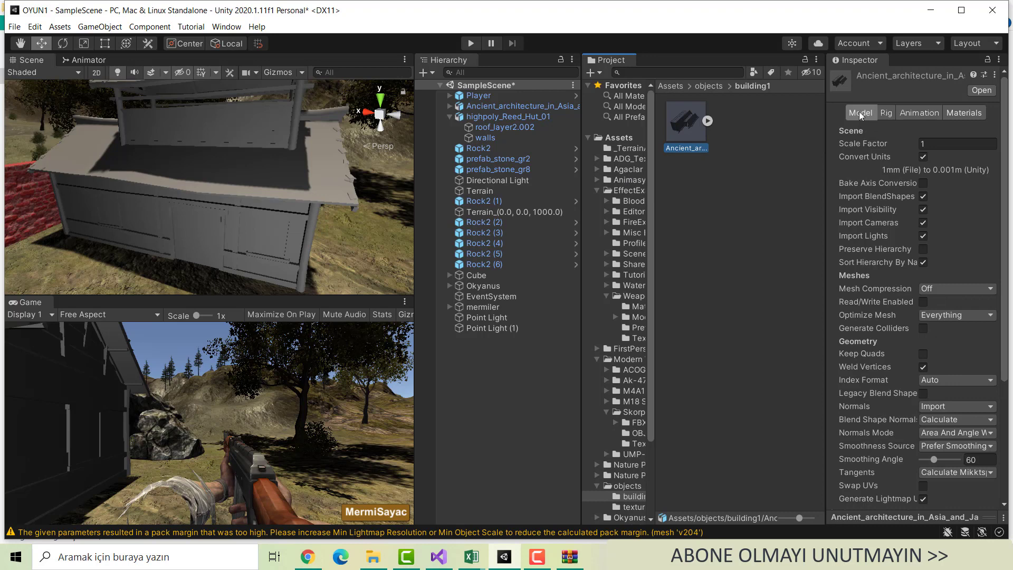
Review the Model, Rig and Animation import options, ending on the Materials tab
{"action": "left_click", "coordinate": [924, 110]}
{"action": "left_click", "coordinate": [973, 109]}
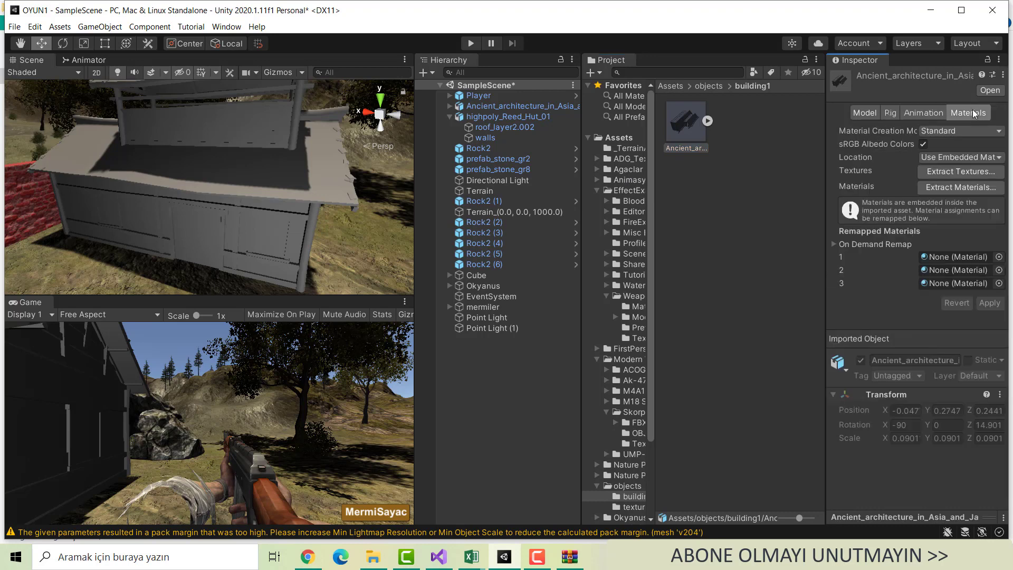
{"action": "left_click", "coordinate": [857, 114]}
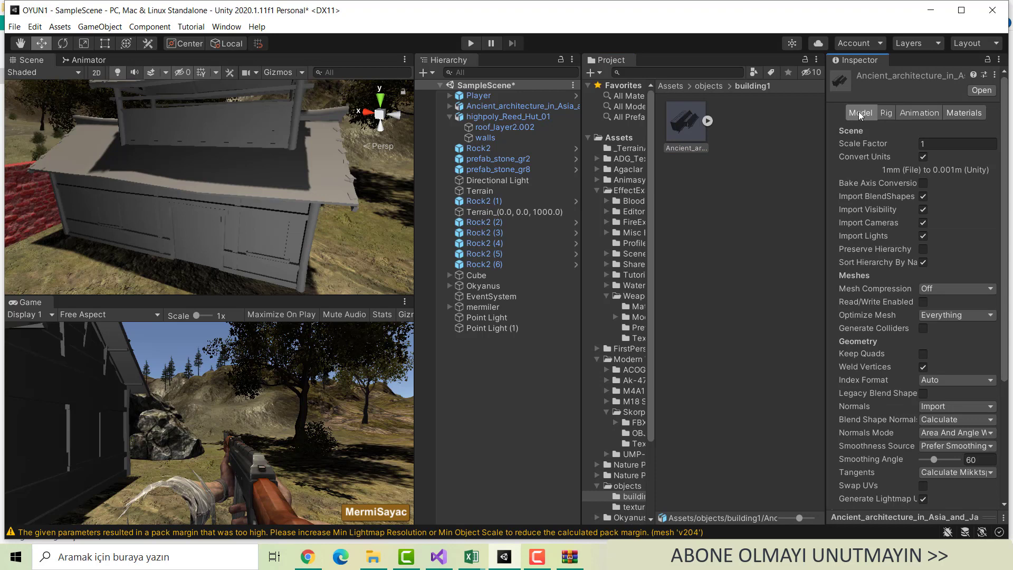
{"action": "left_click", "coordinate": [891, 112]}
{"action": "left_click", "coordinate": [921, 111]}
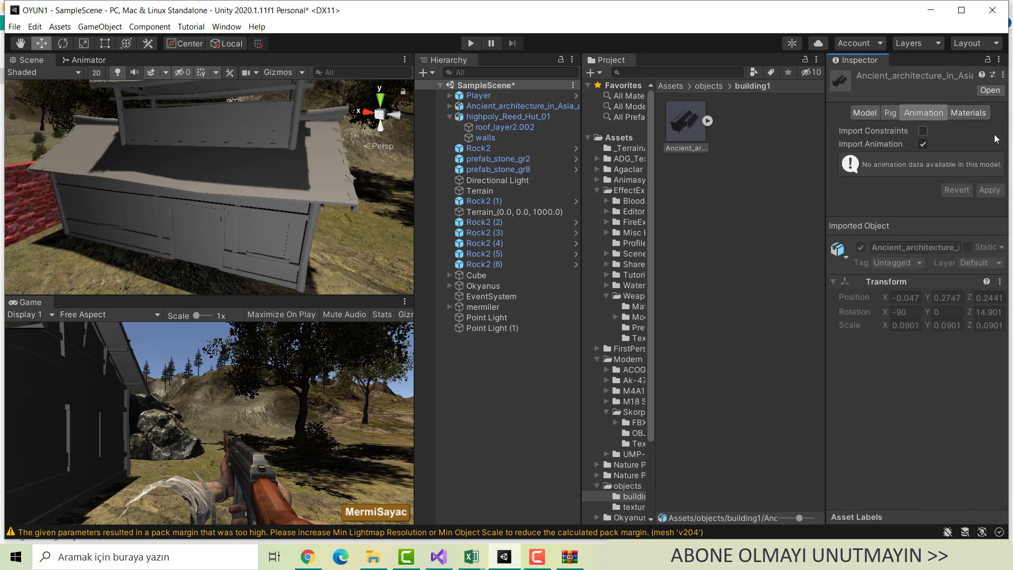
{"action": "left_click", "coordinate": [958, 115]}
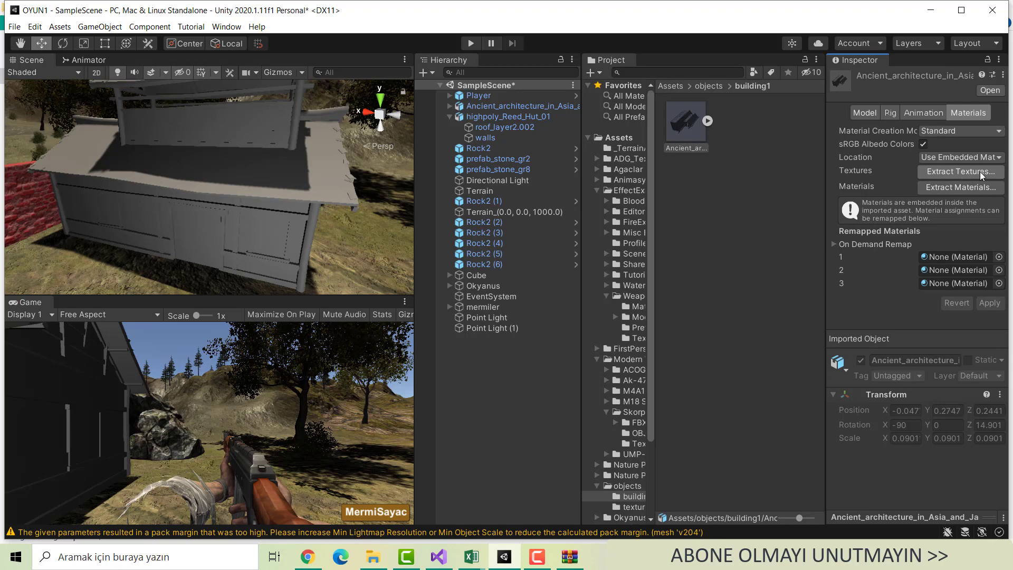
Extract the embedded df01–df03 textures into building1 and fix their normal-map settings
{"action": "left_click", "coordinate": [941, 175]}
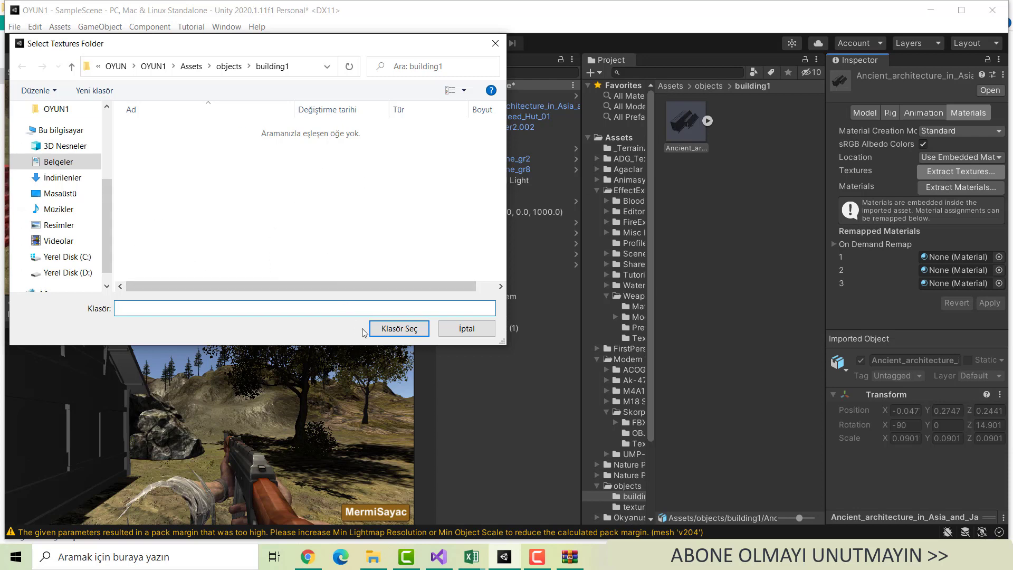
{"action": "left_click", "coordinate": [395, 329]}
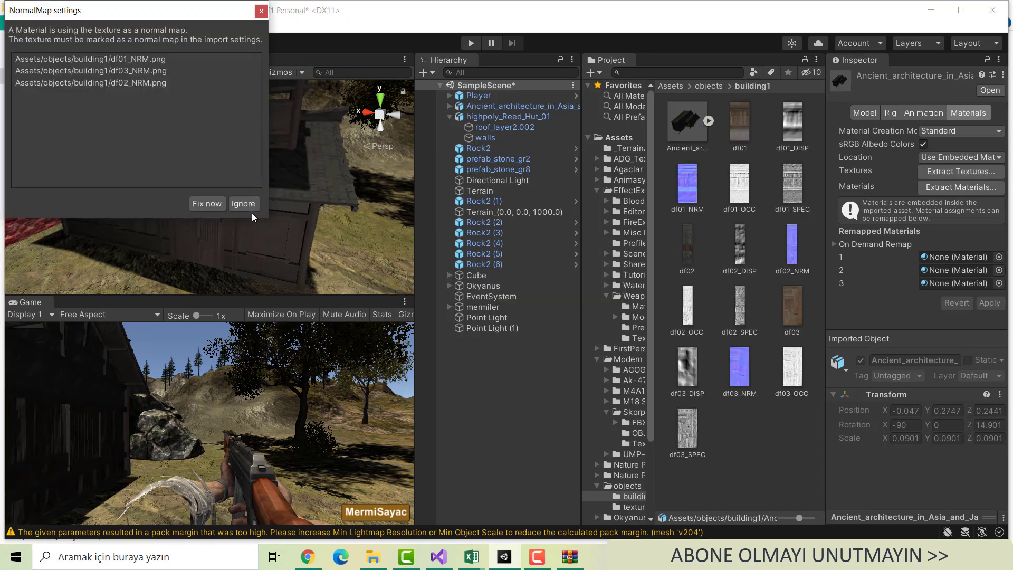
{"action": "left_click", "coordinate": [203, 203]}
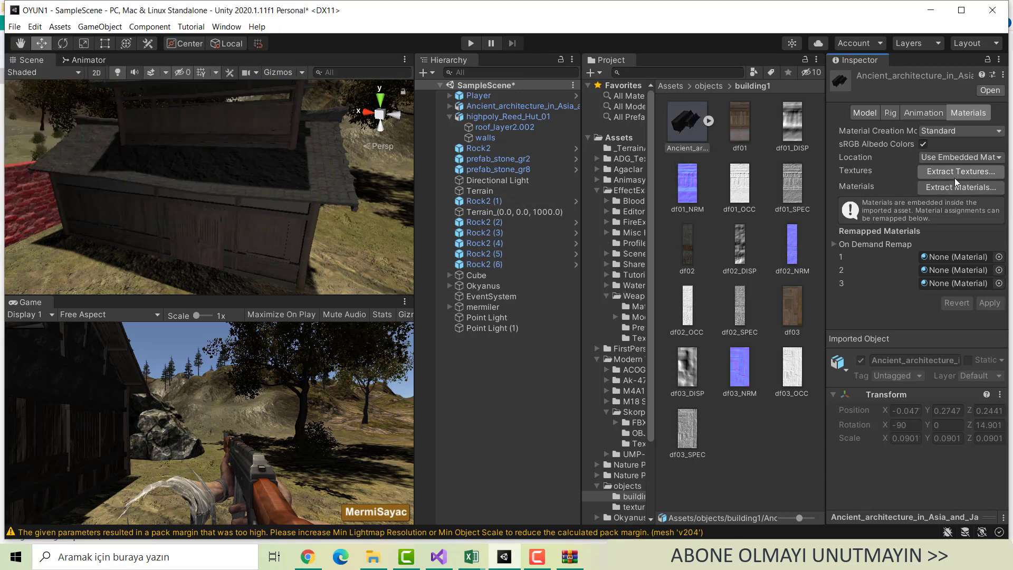
Extract materials 1, 2 and 3 into the building1 folder
{"action": "left_click", "coordinate": [954, 190]}
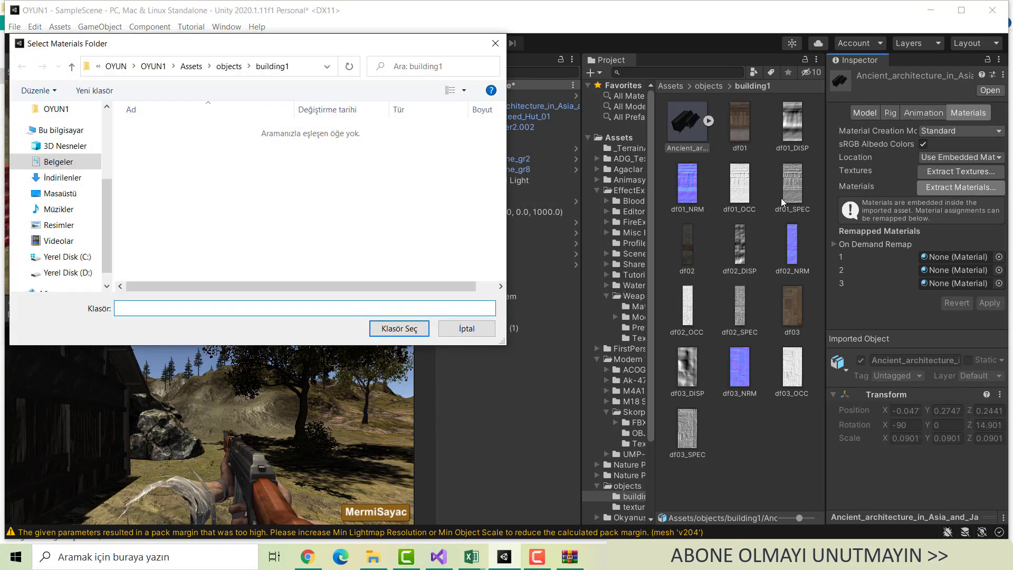
{"action": "left_click", "coordinate": [399, 329]}
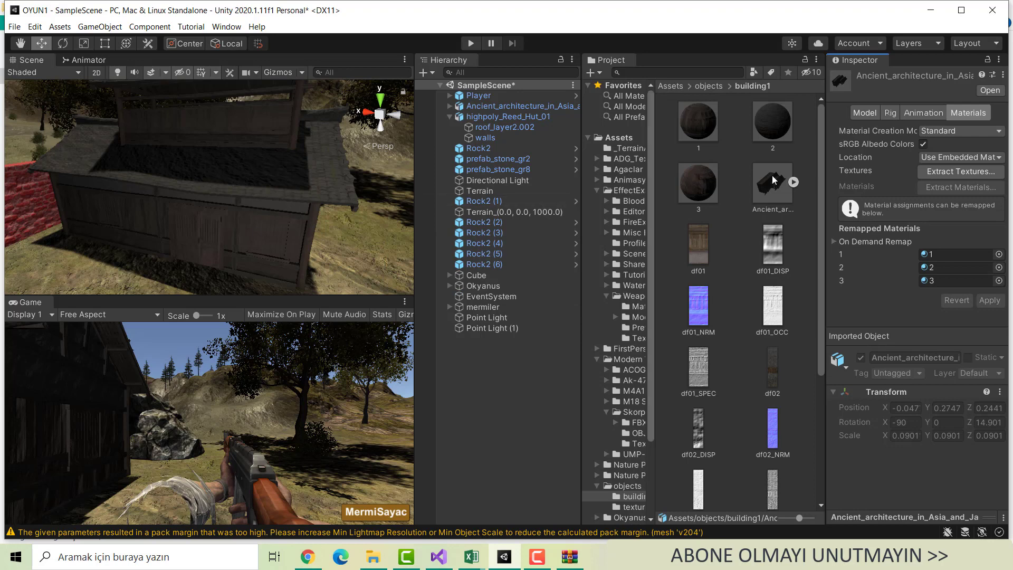
Set the albedo colour of materials 1 and 2 to pure white (FFFFFF)
{"action": "left_click", "coordinate": [699, 119]}
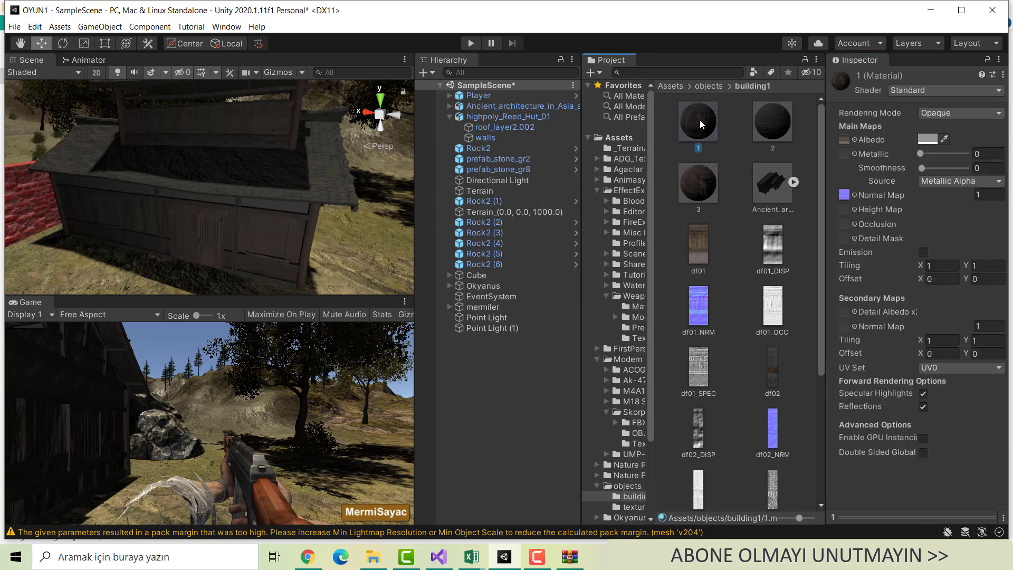
{"action": "left_click", "coordinate": [931, 140]}
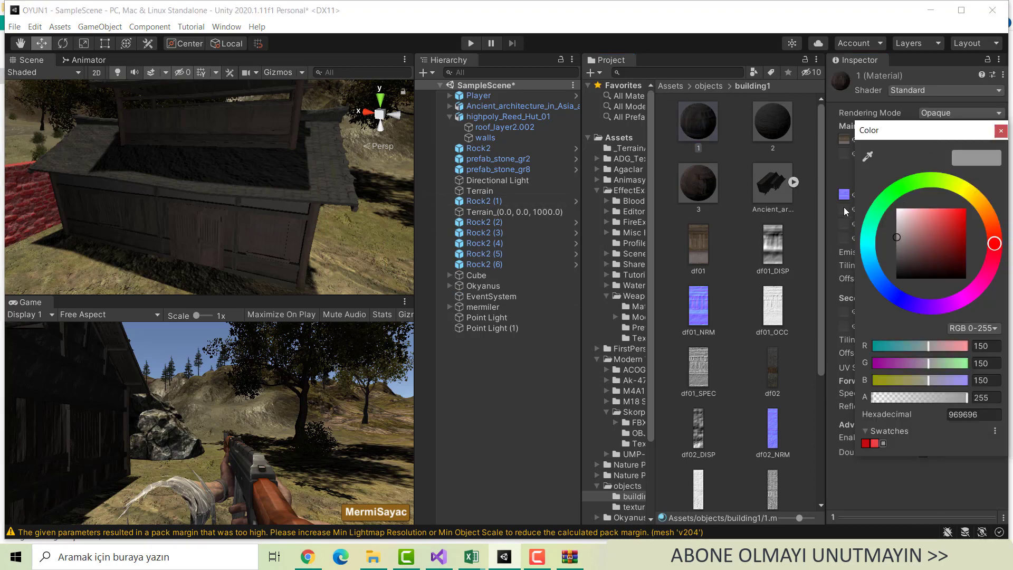
{"action": "left_click_drag", "start_coordinate": [912, 236], "coordinate": [846, 153]}
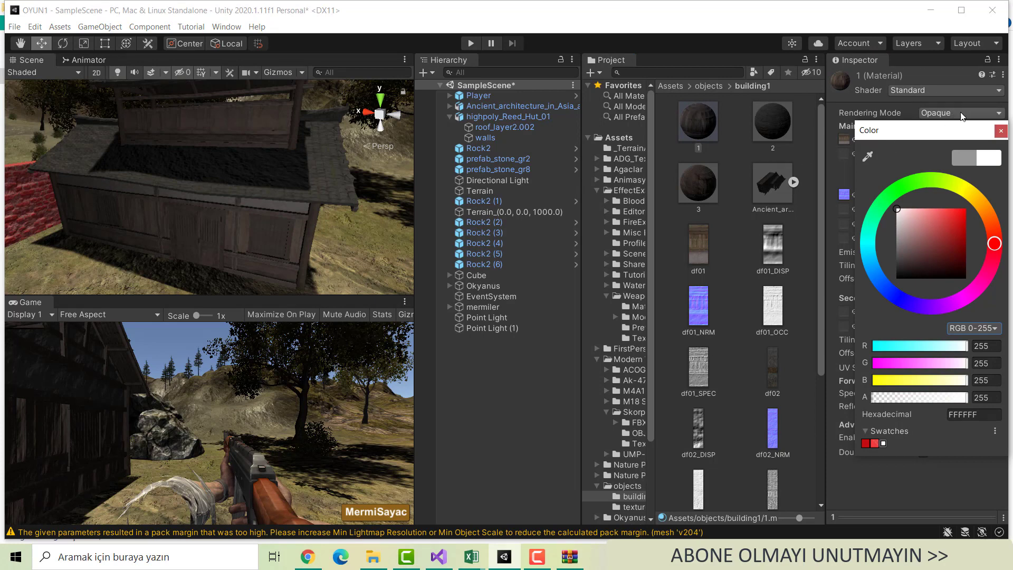
{"action": "left_click", "coordinate": [997, 133]}
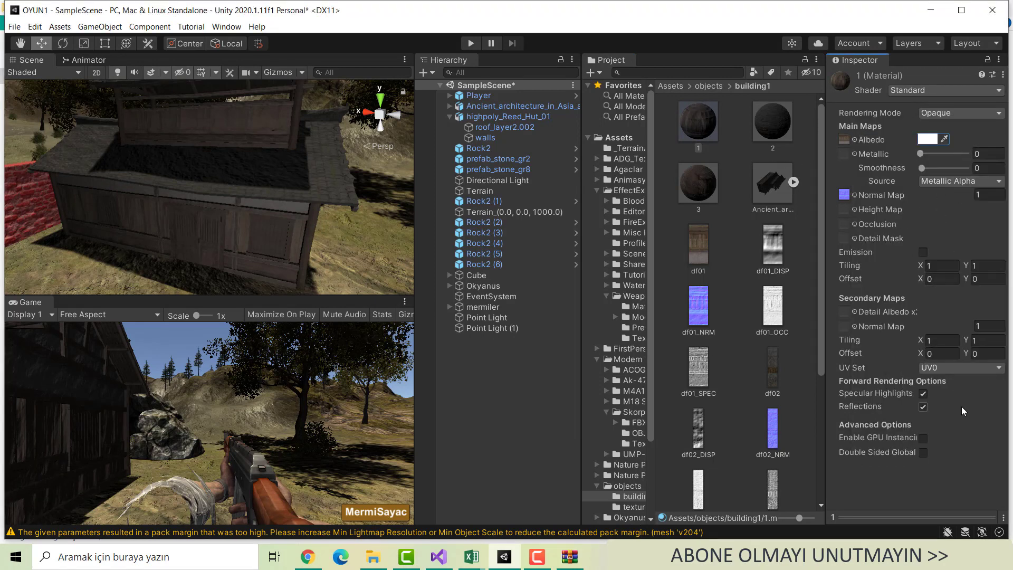
{"action": "left_click", "coordinate": [772, 131]}
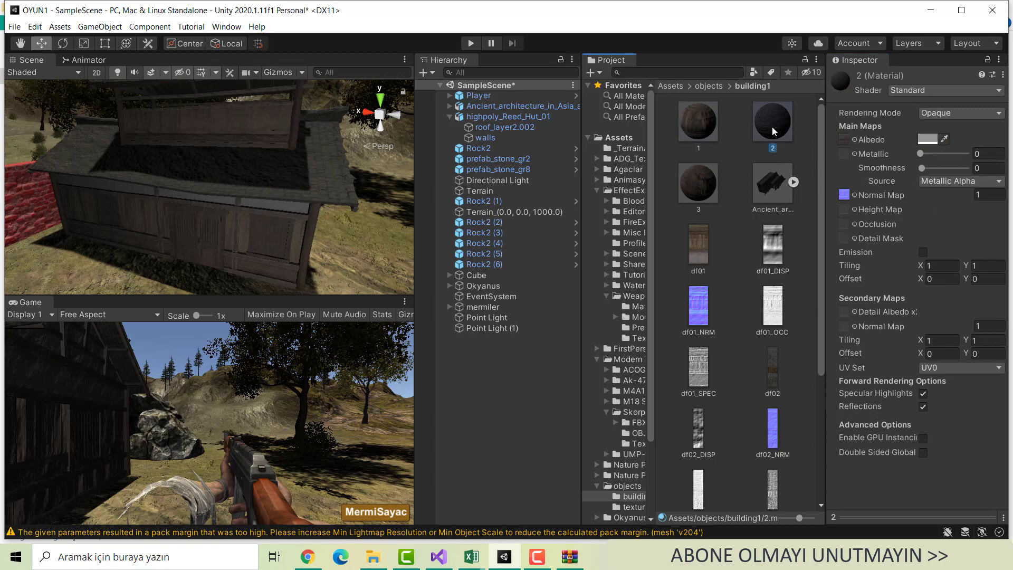
{"action": "left_click", "coordinate": [920, 140]}
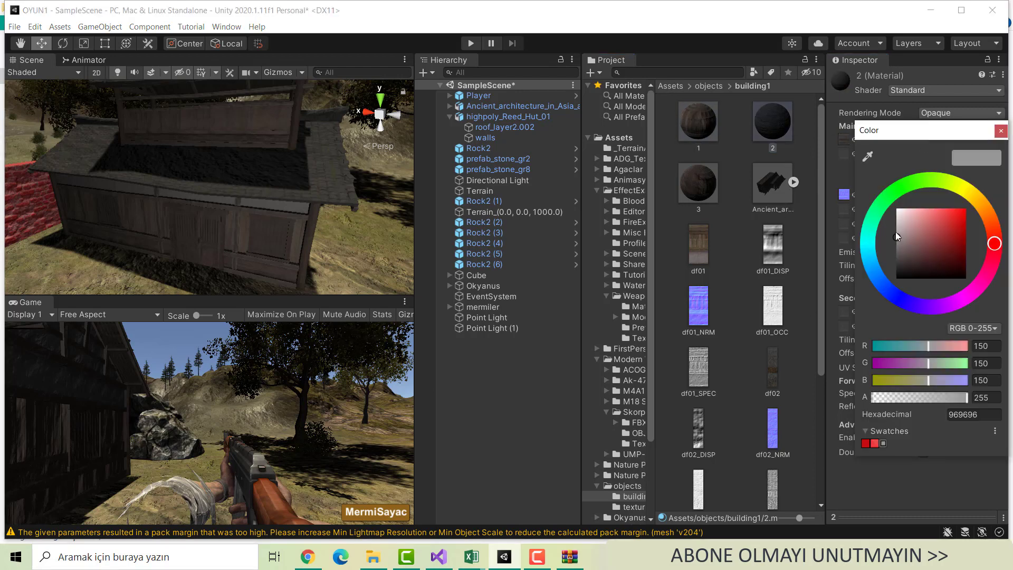
{"action": "left_click_drag", "start_coordinate": [897, 237], "coordinate": [896, 208]}
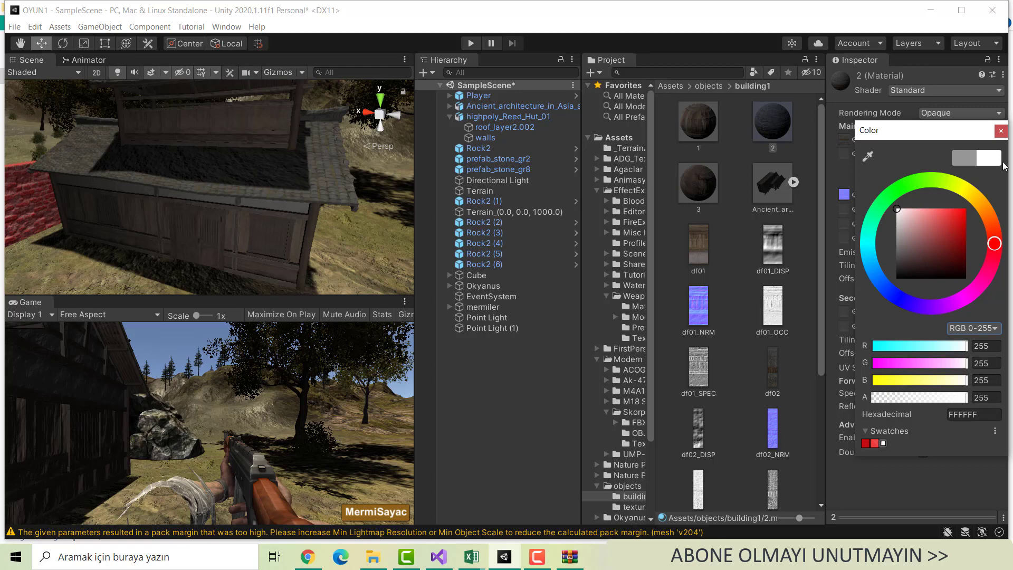
{"action": "left_click", "coordinate": [1000, 132]}
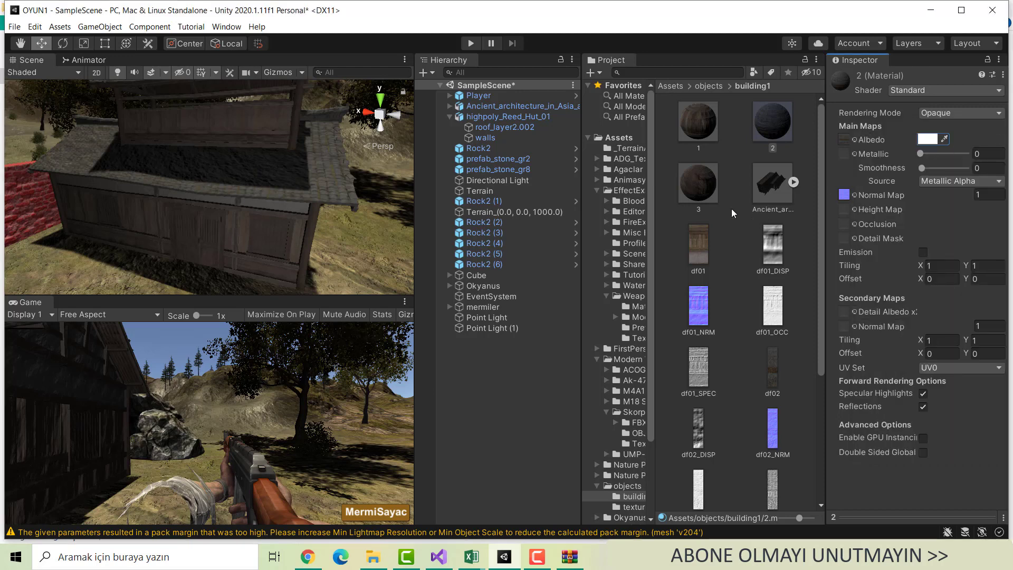
Tint material 3's albedo colour a muted red
{"action": "left_click", "coordinate": [712, 192]}
{"action": "left_click", "coordinate": [923, 139]}
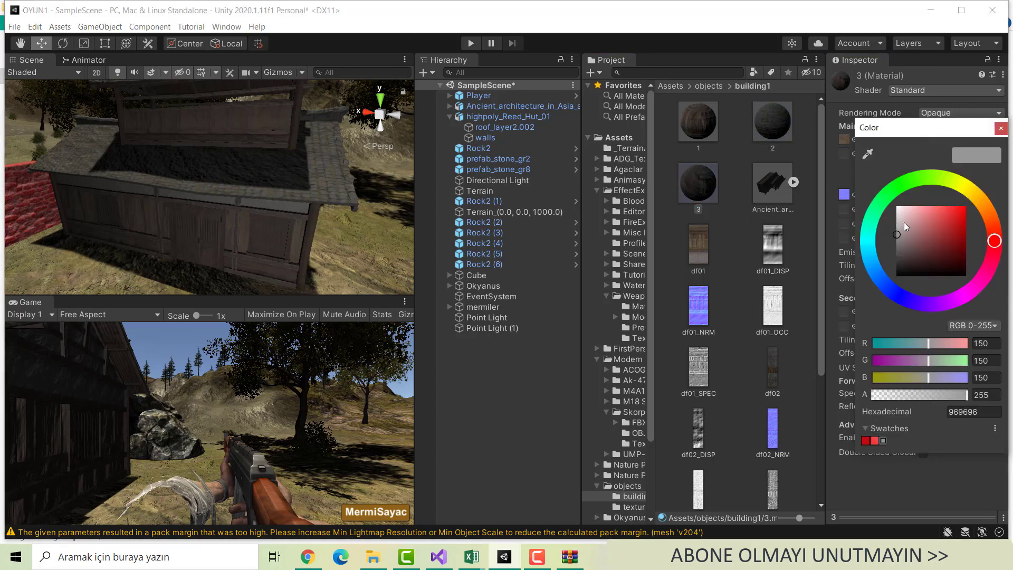
{"action": "left_click_drag", "start_coordinate": [952, 255], "coordinate": [1011, 196]}
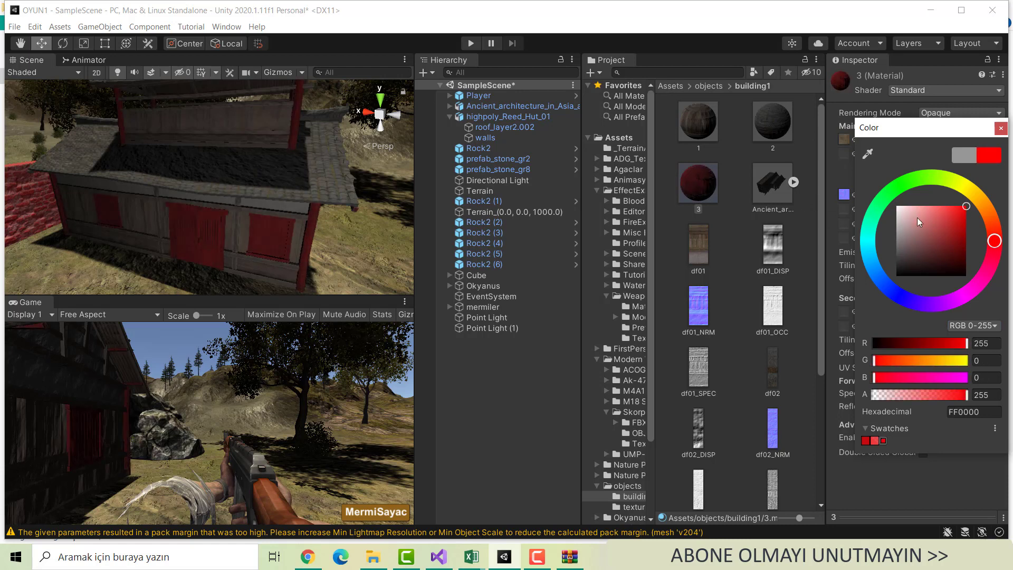
{"action": "mouse_move", "coordinate": [917, 217]}
{"action": "left_mouse_down"}
{"action": "mouse_move", "coordinate": [914, 249]}
{"action": "mouse_move", "coordinate": [897, 206]}
{"action": "left_mouse_up"}
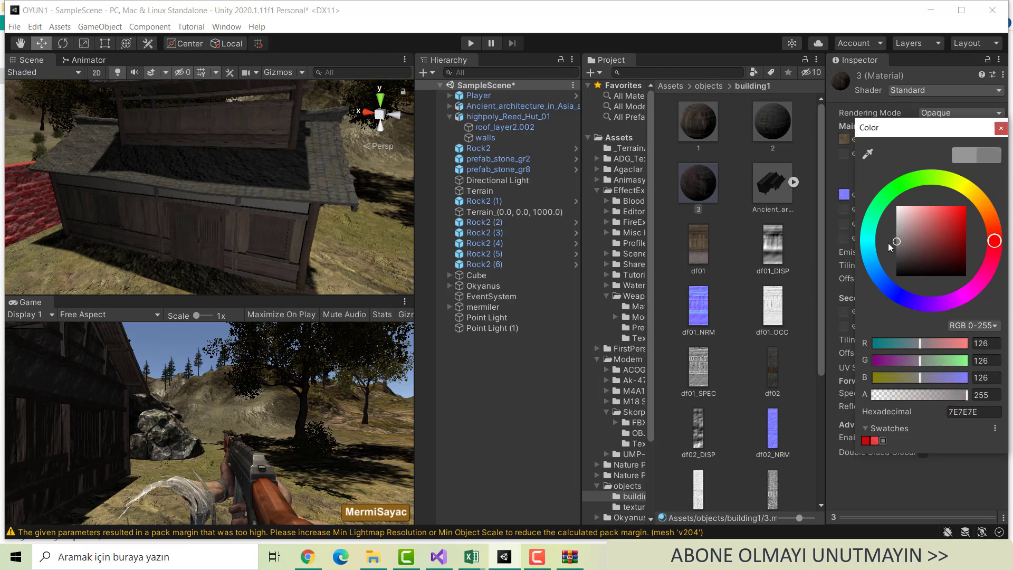
{"action": "left_click", "coordinate": [1000, 129]}
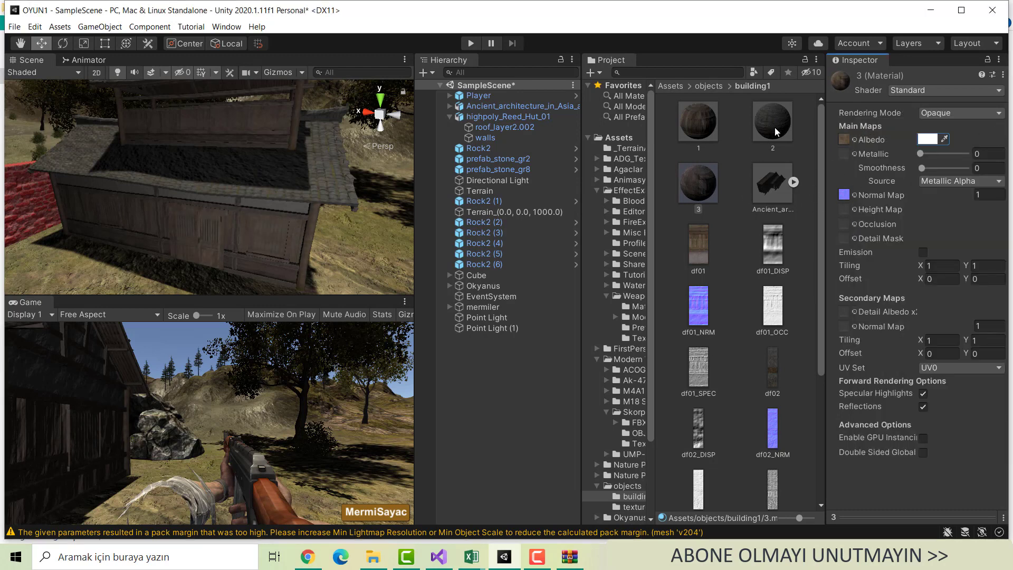
Try a red tint on material 2's albedo, but keep it white
{"action": "left_click", "coordinate": [774, 128]}
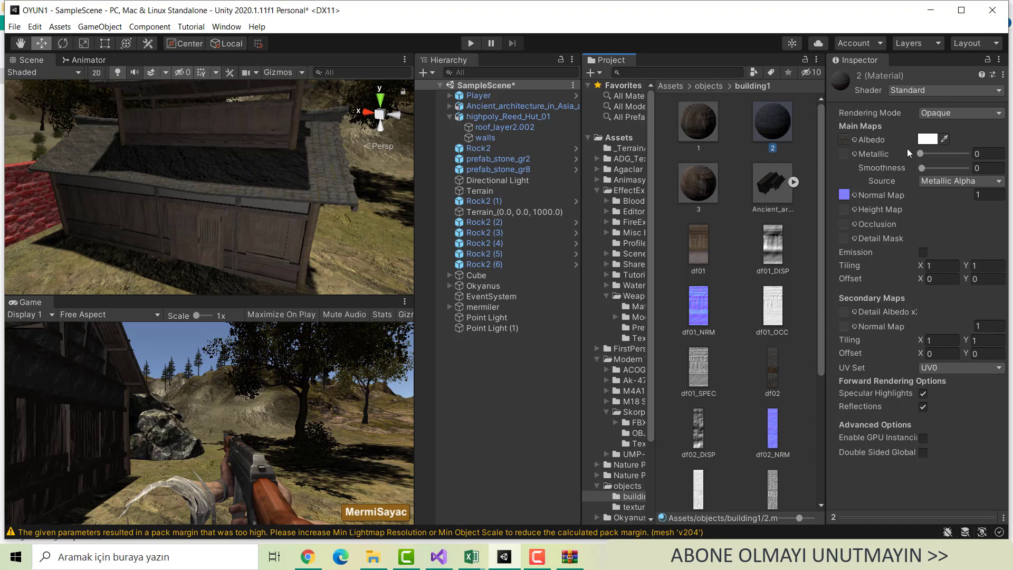
{"action": "left_click", "coordinate": [926, 140]}
{"action": "mouse_move", "coordinate": [954, 223]}
{"action": "left_mouse_down"}
{"action": "mouse_move", "coordinate": [981, 226]}
{"action": "mouse_move", "coordinate": [1002, 250]}
{"action": "mouse_move", "coordinate": [860, 168]}
{"action": "left_mouse_up"}
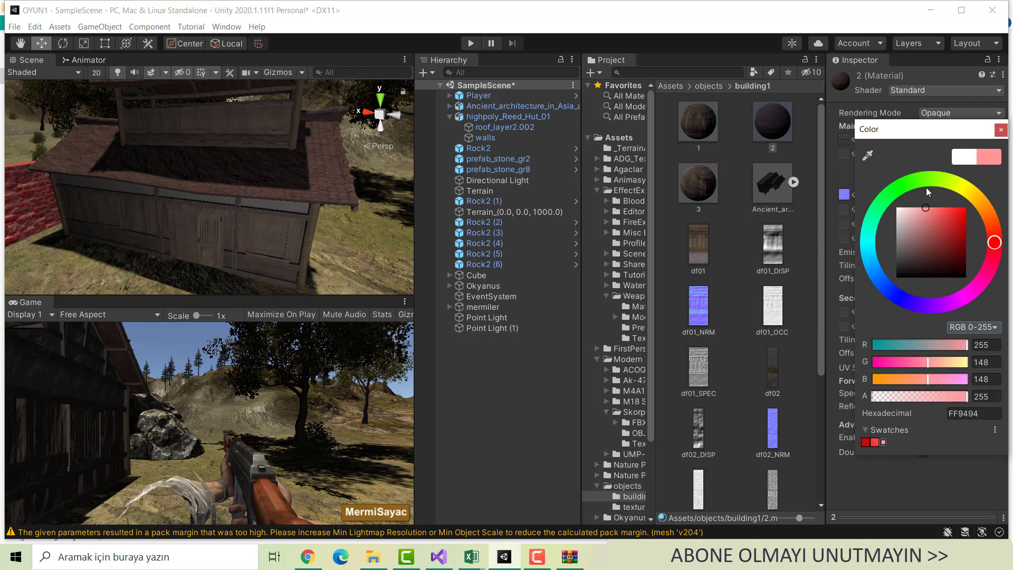
{"action": "left_click", "coordinate": [1001, 130]}
Move the view close to the roof tiles and set material 2's normal map strength to 2
{"action": "mouse_move", "coordinate": [348, 231]}
{"action": "right_mouse_down"}
{"action": "mouse_move", "coordinate": [402, 209]}
{"action": "mouse_move", "coordinate": [231, 218]}
{"action": "mouse_move", "coordinate": [260, 225]}
{"action": "right_mouse_up"}
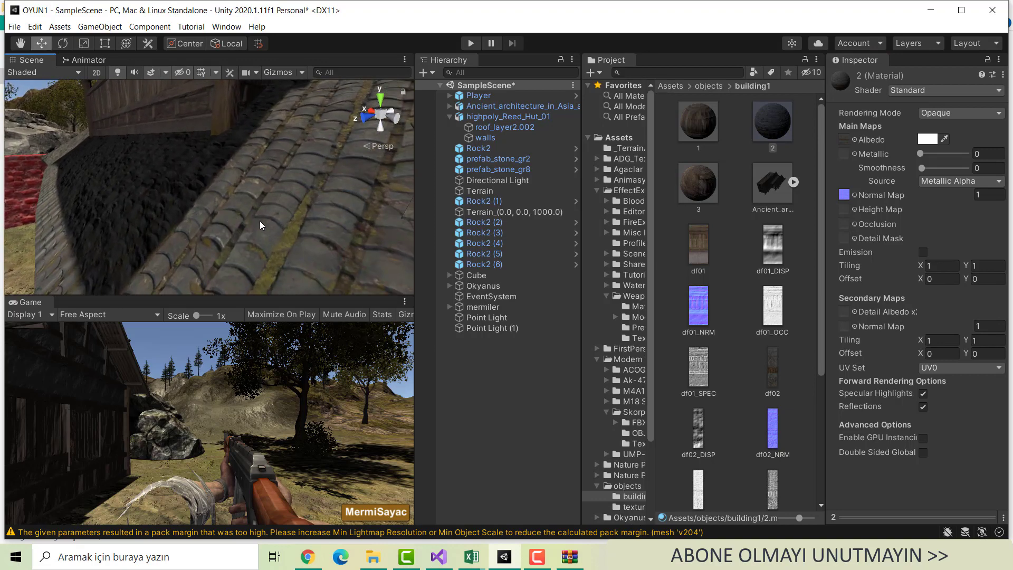
{"action": "left_click", "coordinate": [982, 194]}
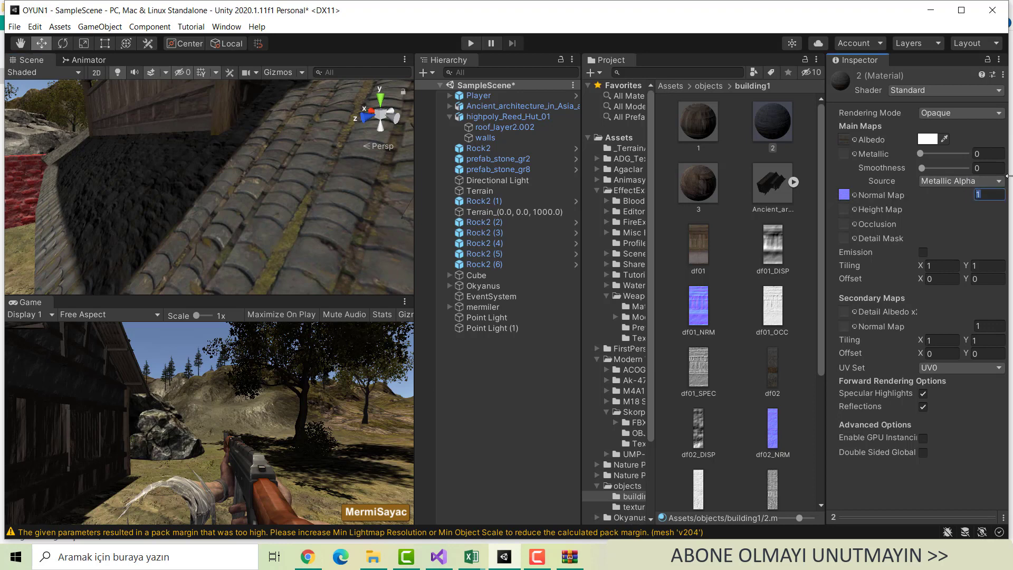
{"action": "type", "text": "2"}
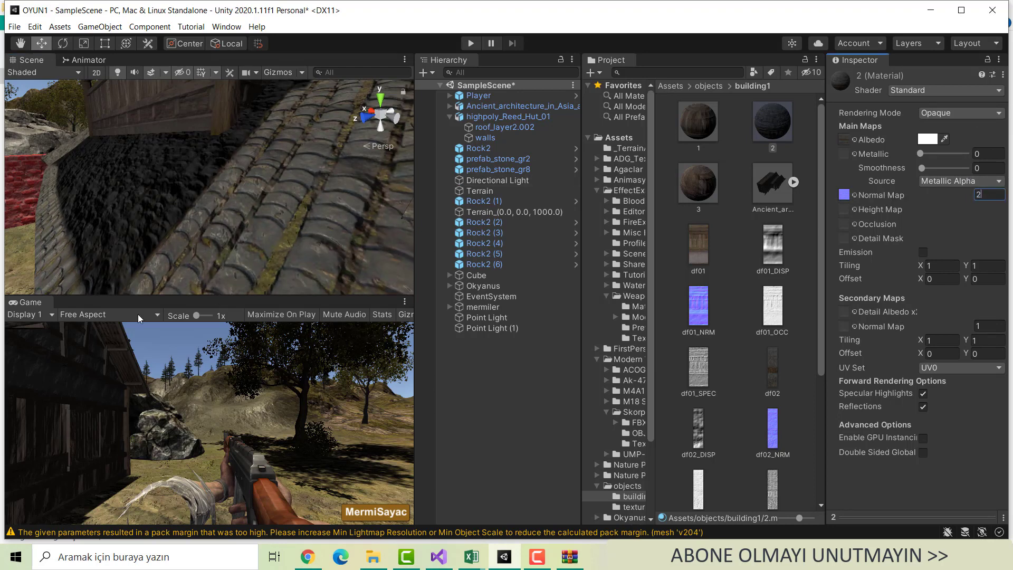
Turn to the hut wall and start editing material 1's normal map strength, clearing the typed value
{"action": "mouse_move", "coordinate": [305, 193]}
{"action": "right_mouse_down"}
{"action": "mouse_move", "coordinate": [362, 178]}
{"action": "mouse_move", "coordinate": [367, 211]}
{"action": "mouse_move", "coordinate": [584, 127]}
{"action": "mouse_move", "coordinate": [576, 154]}
{"action": "mouse_move", "coordinate": [637, 271]}
{"action": "mouse_move", "coordinate": [486, 159]}
{"action": "right_mouse_up"}
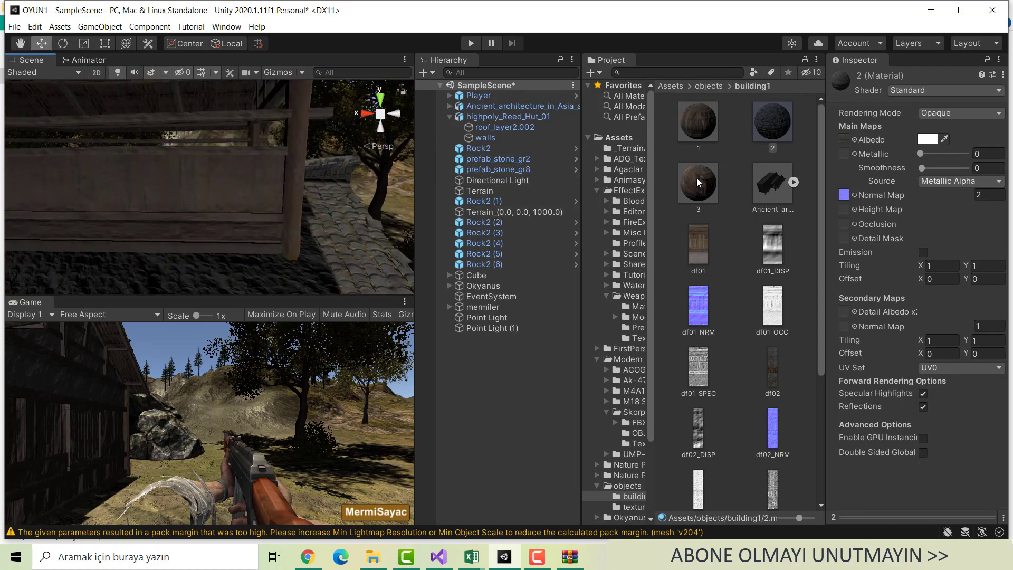
{"action": "left_click", "coordinate": [700, 129]}
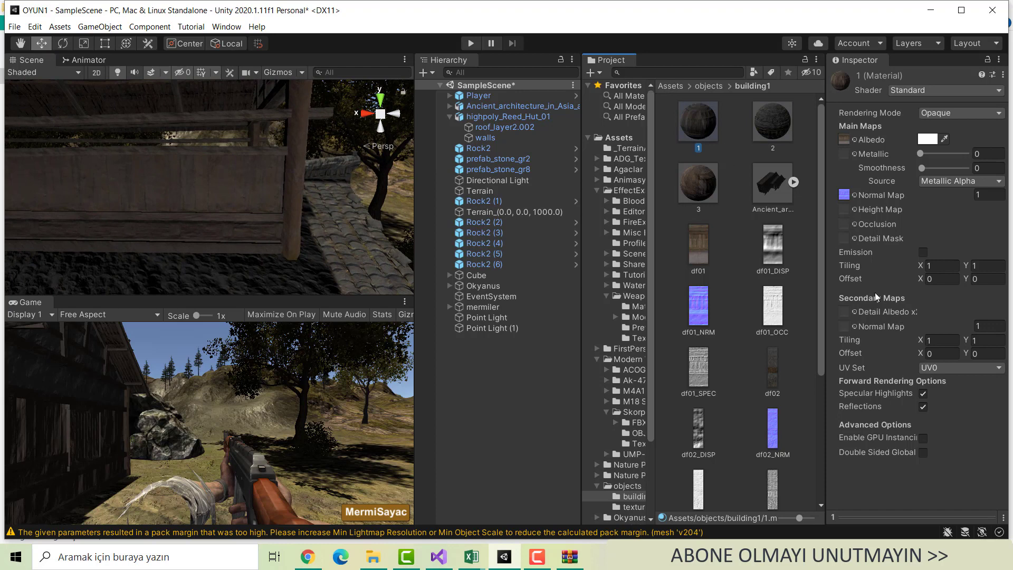
{"action": "left_click", "coordinate": [988, 195]}
{"action": "type", "text": "2"}
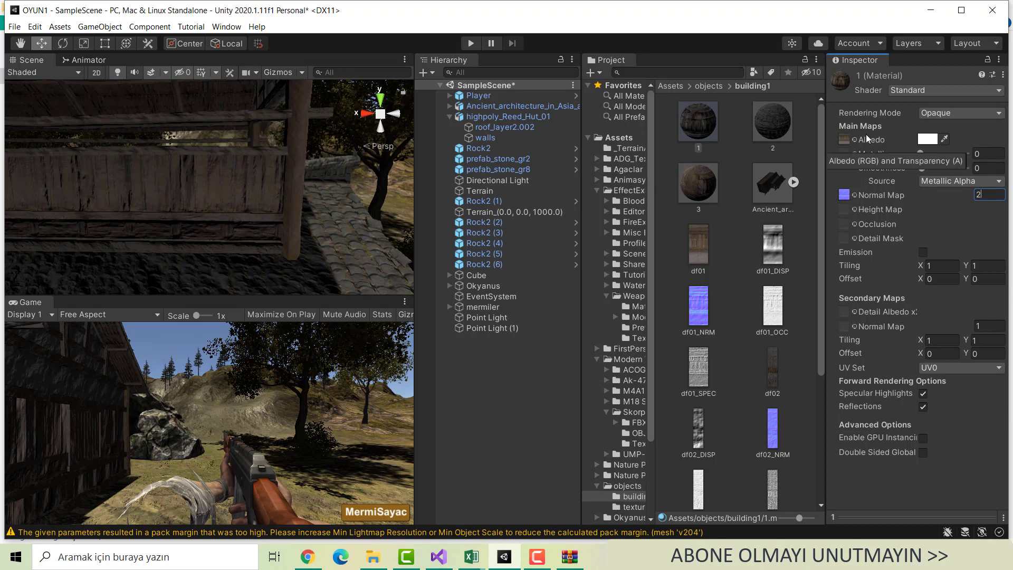
{"action": "key", "text": "BackSpace"}
Enter 1.5 as material 1's normal map strength and orbit the scene beside the hut
{"action": "type", "text": "1"}
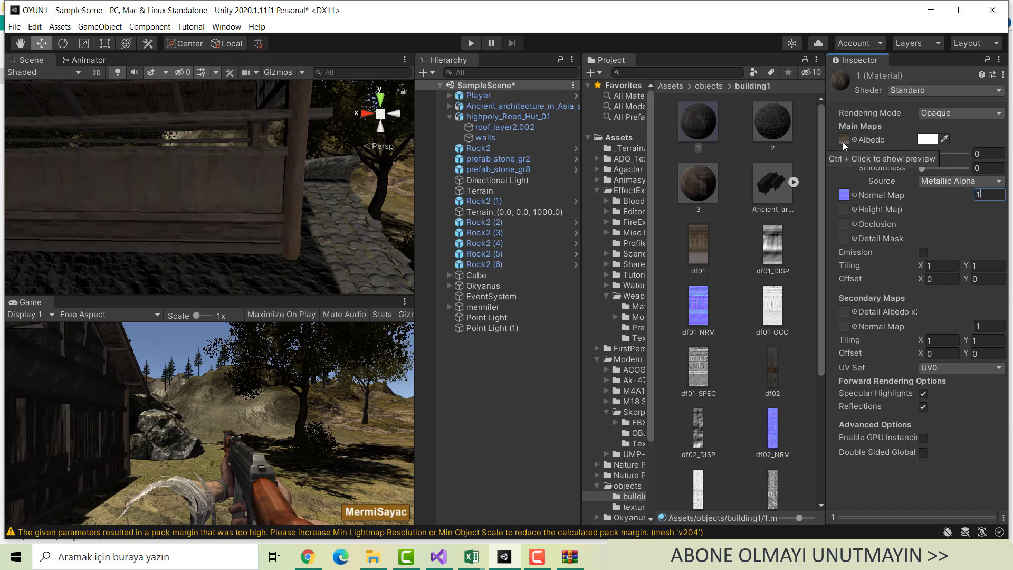
{"action": "type", "text": ",5"}
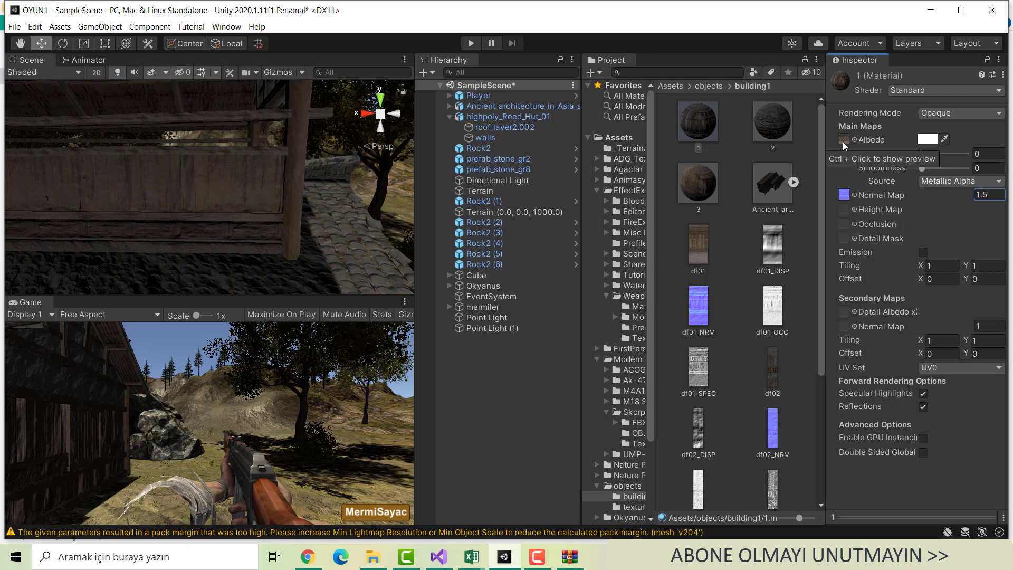
{"action": "mouse_move", "coordinate": [182, 196]}
{"action": "left_mouse_down", "text": "alt"}
{"action": "mouse_move", "coordinate": [173, 312]}
{"action": "mouse_move", "coordinate": [414, 277]}
{"action": "left_mouse_up", "text": "alt"}
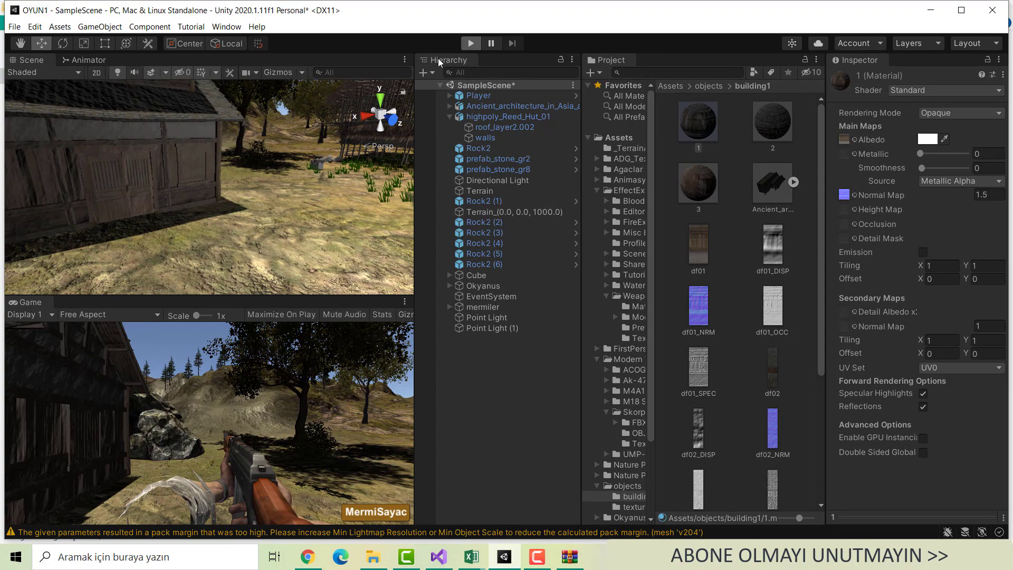
Walk the player around and into the hut, up to its wooden wall, then stop the game
{"action": "key", "text": "w"}
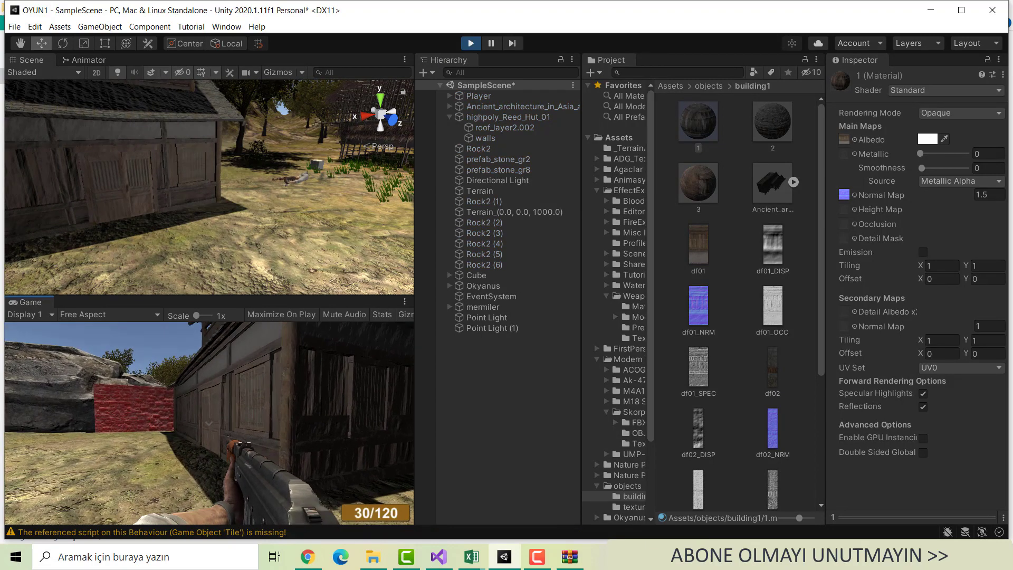
{"action": "key", "text": "w"}
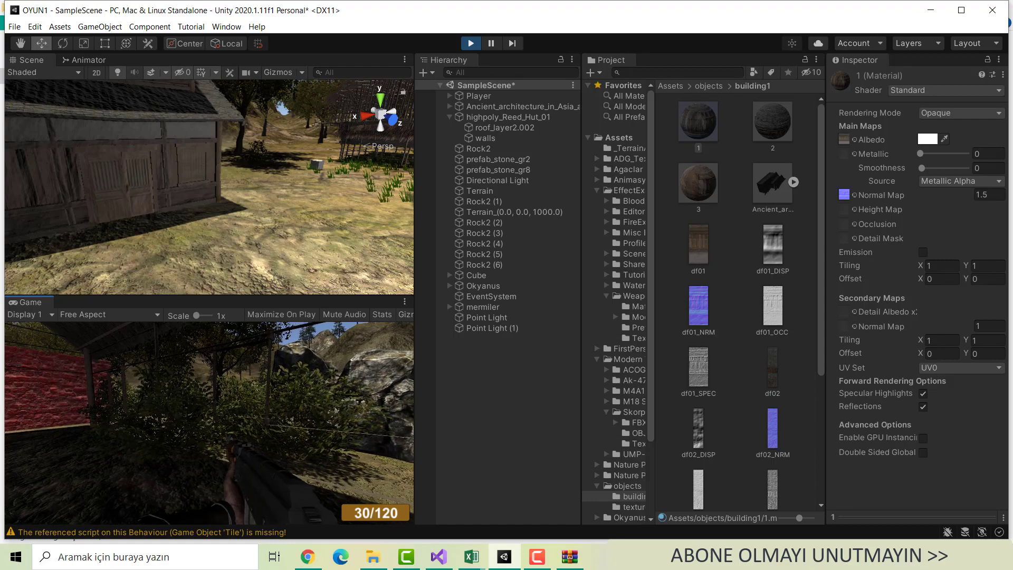
{"action": "key", "text": "w"}
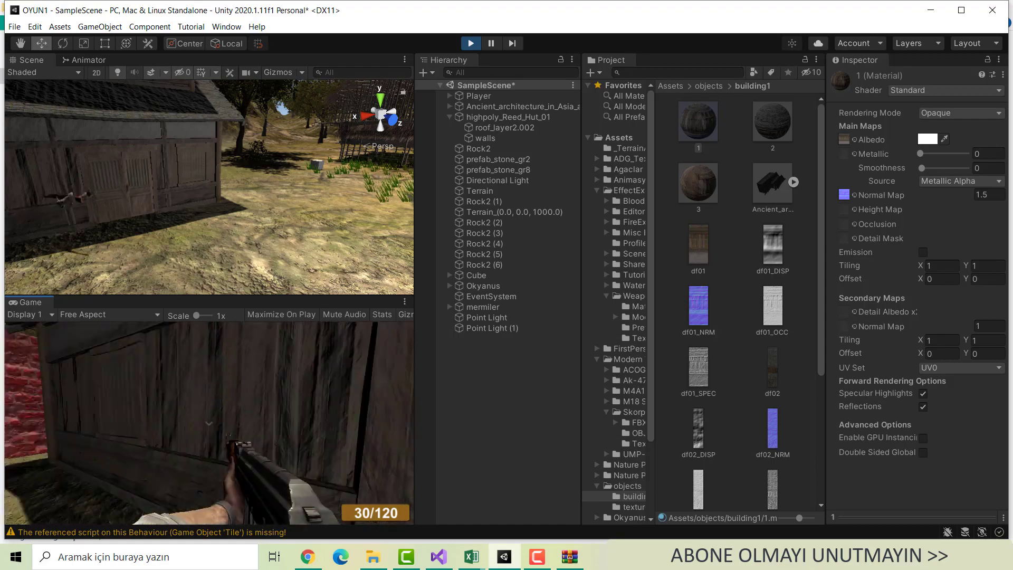
{"action": "key", "text": "w"}
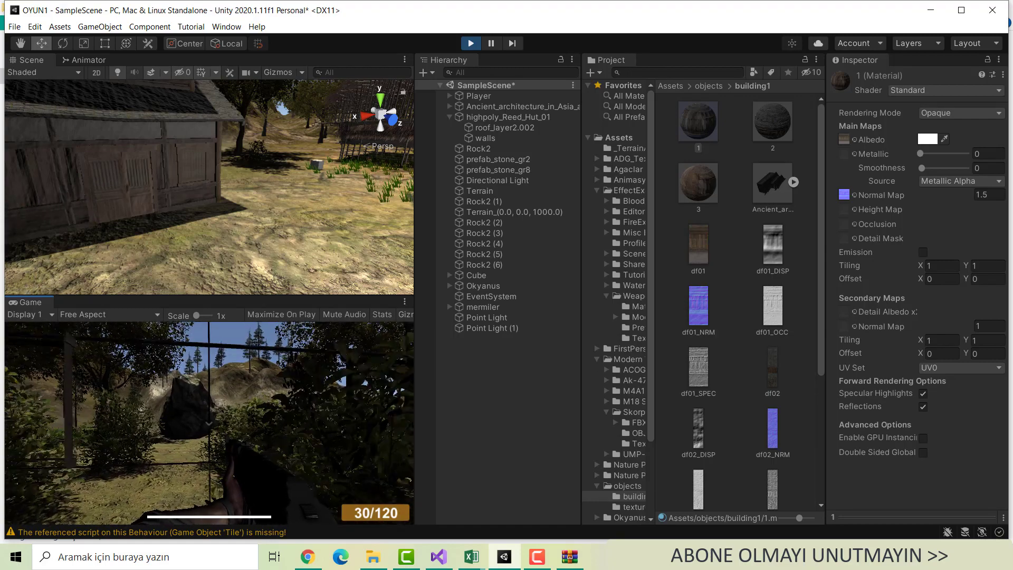
{"action": "key", "text": "w"}
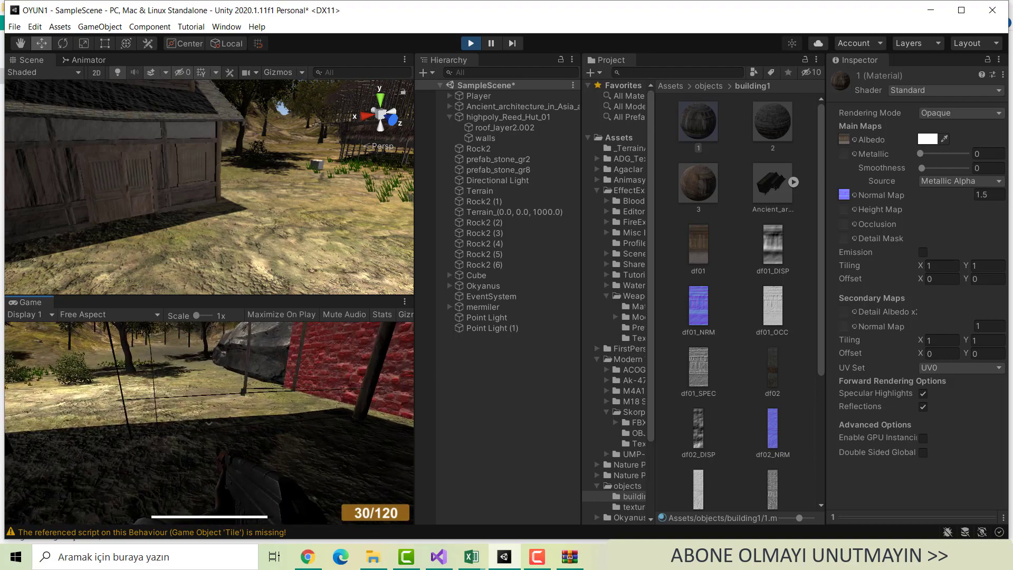
{"action": "key", "text": "w"}
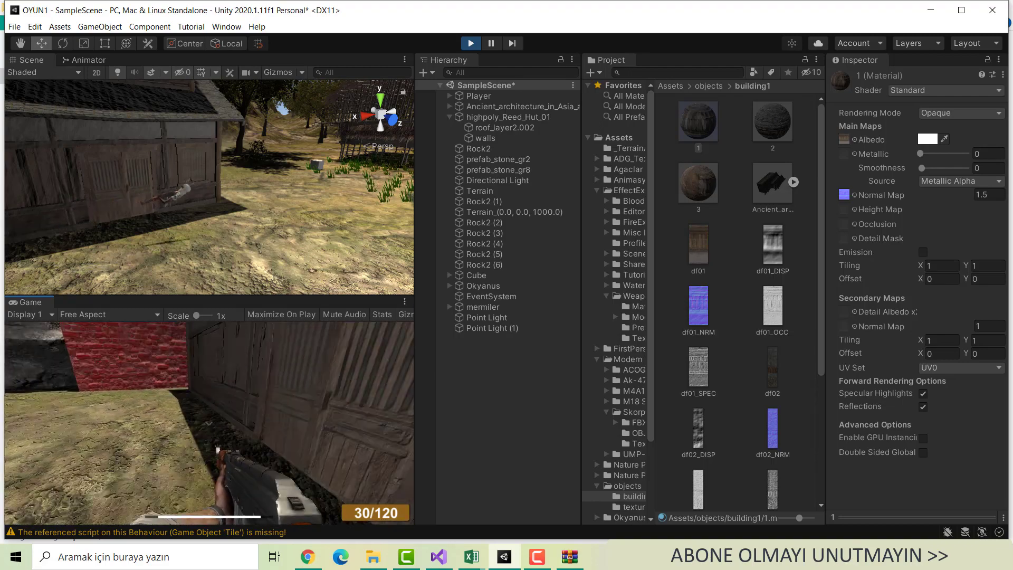
{"action": "key", "text": "Escape"}
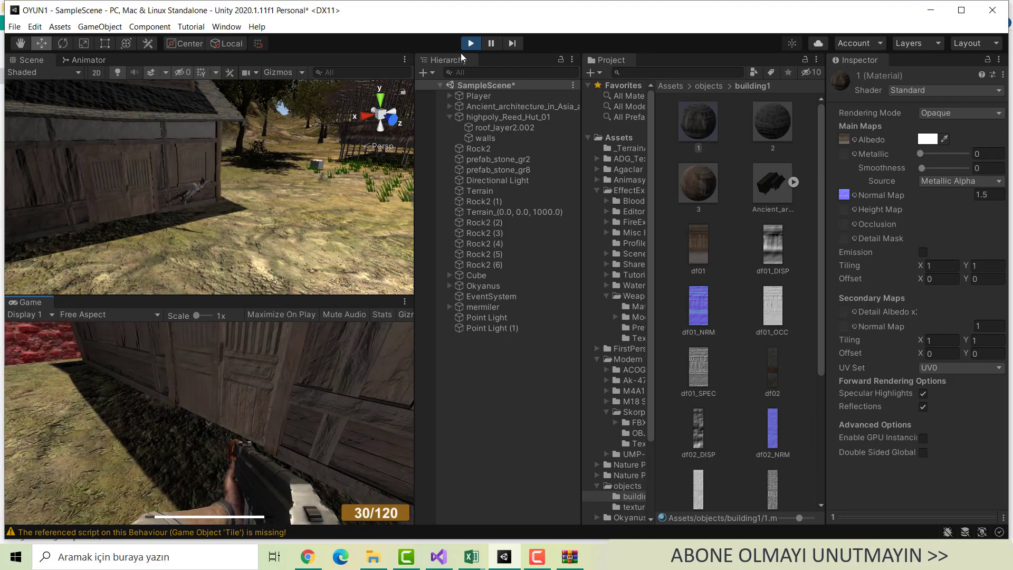
{"action": "left_click", "coordinate": [470, 44]}
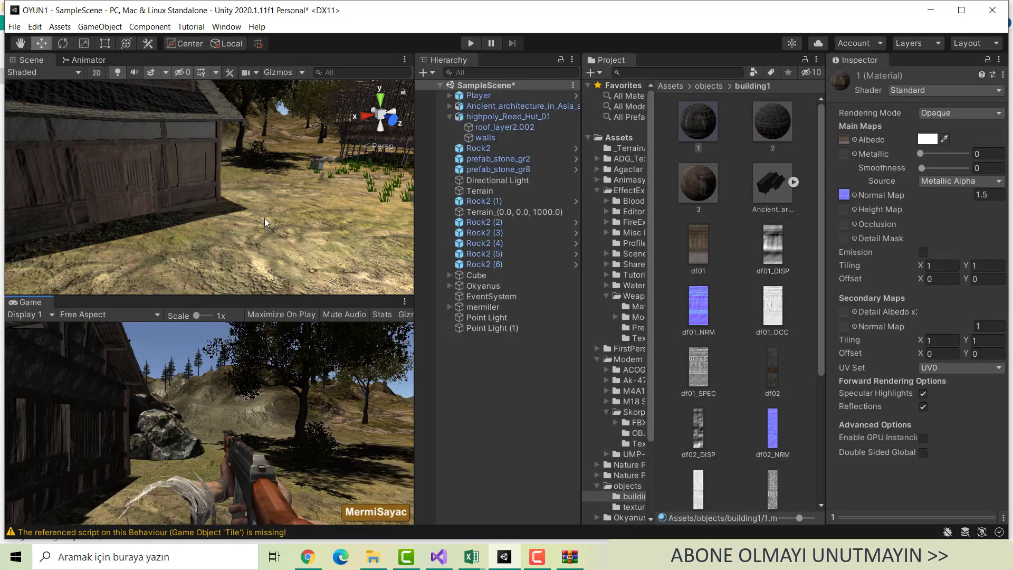
Select the ancient architecture building and show its model asset's Model import settings
{"action": "right_click_drag", "start_coordinate": [264, 218], "coordinate": [231, 204]}
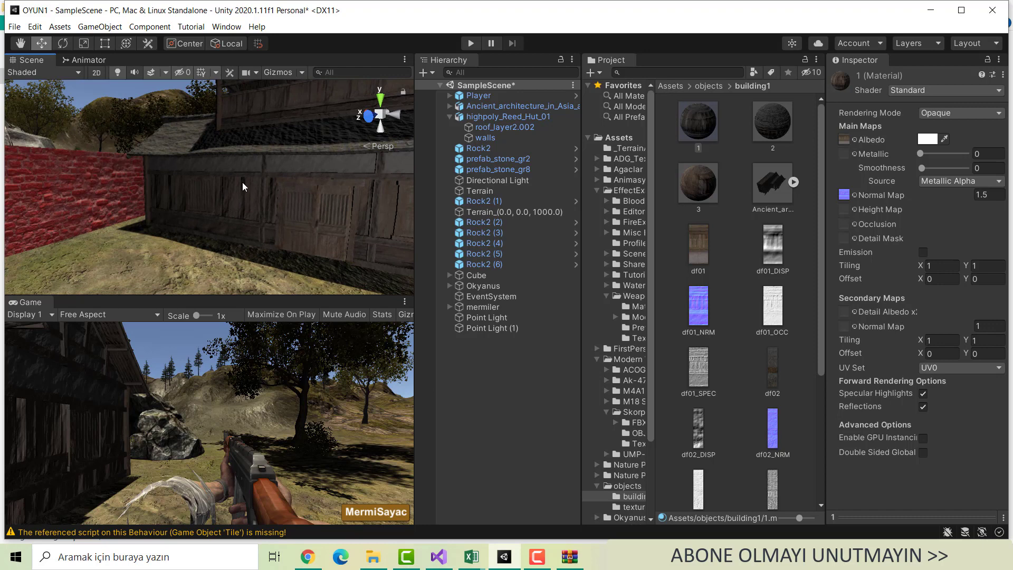
{"action": "left_click", "coordinate": [242, 187]}
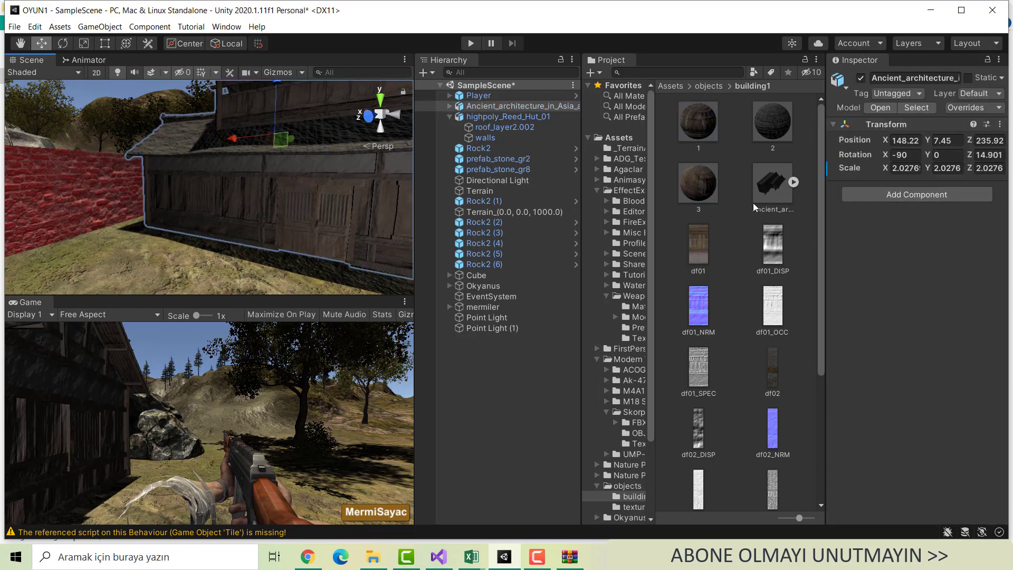
{"action": "left_click", "coordinate": [780, 183]}
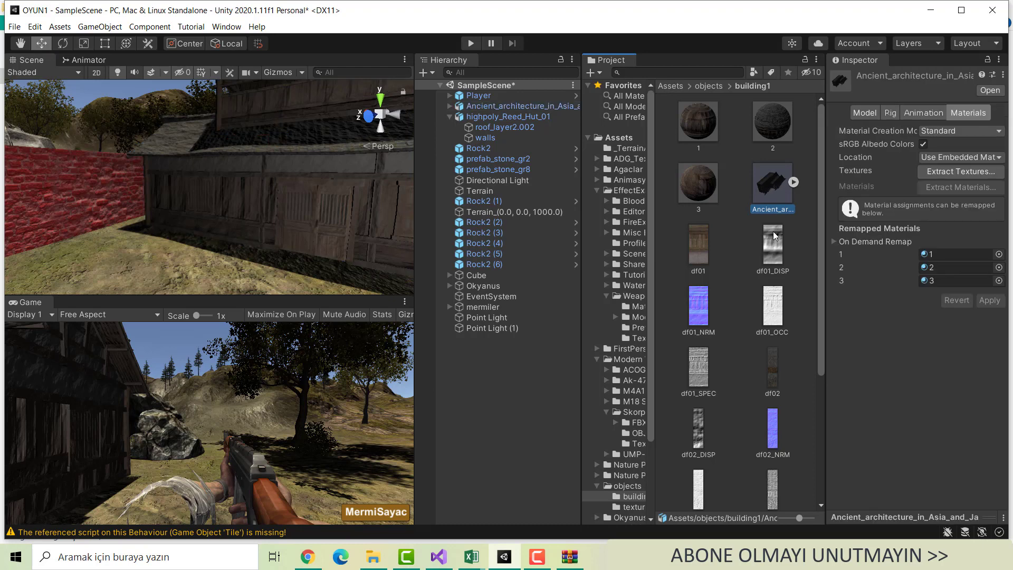
{"action": "left_click", "coordinate": [793, 183]}
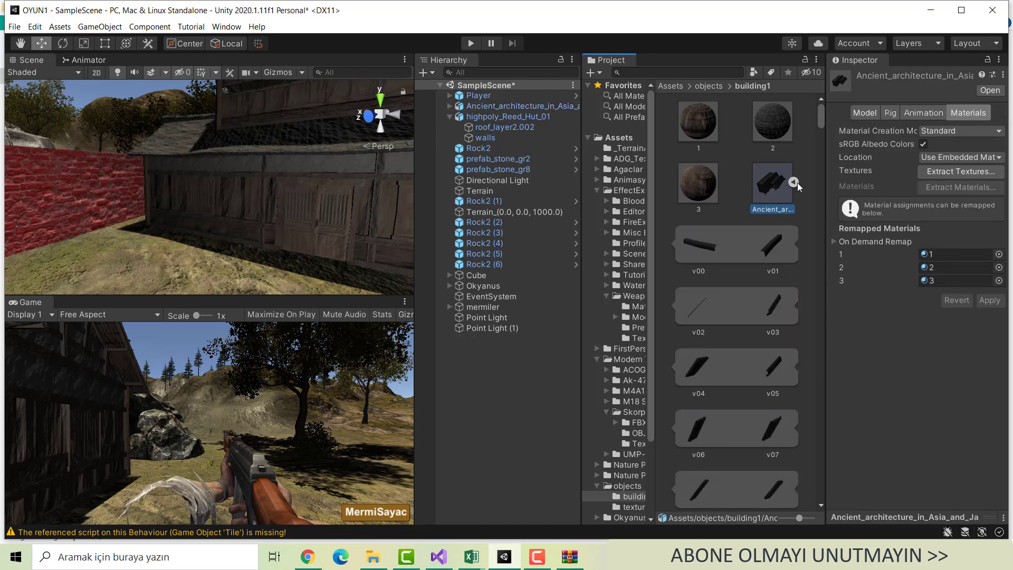
{"action": "left_click", "coordinate": [794, 182]}
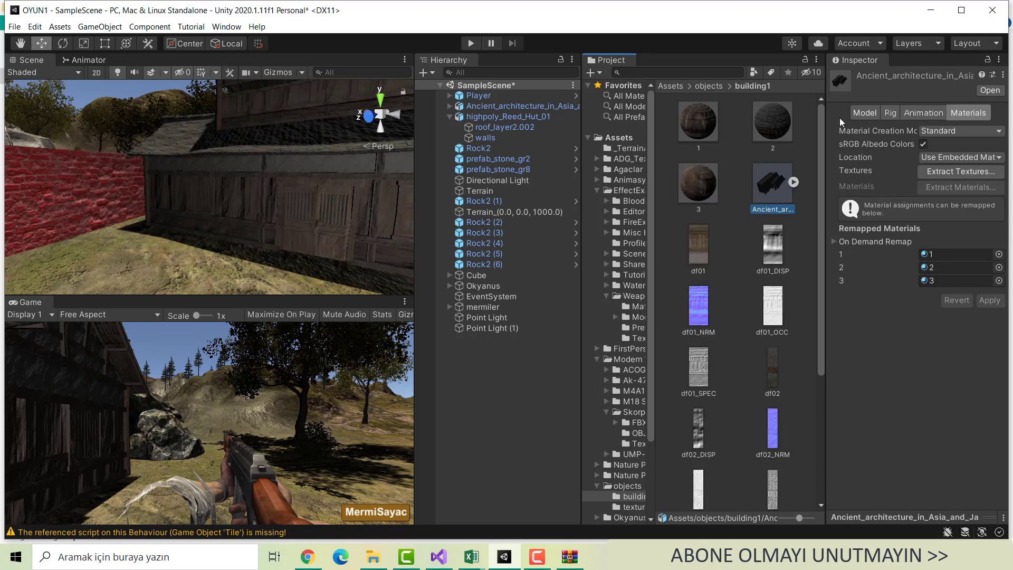
{"action": "left_click", "coordinate": [856, 113]}
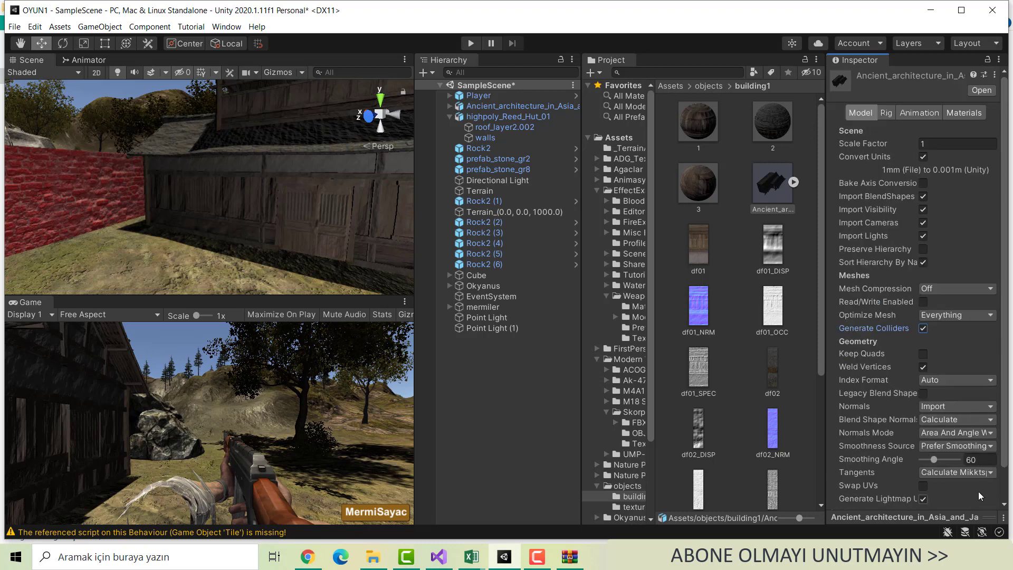
Confirm Generate Colliders is enabled for the building model and enter Play mode
{"action": "scroll", "coordinate": [978, 494], "scroll_direction": "down", "scroll_amount": 2}
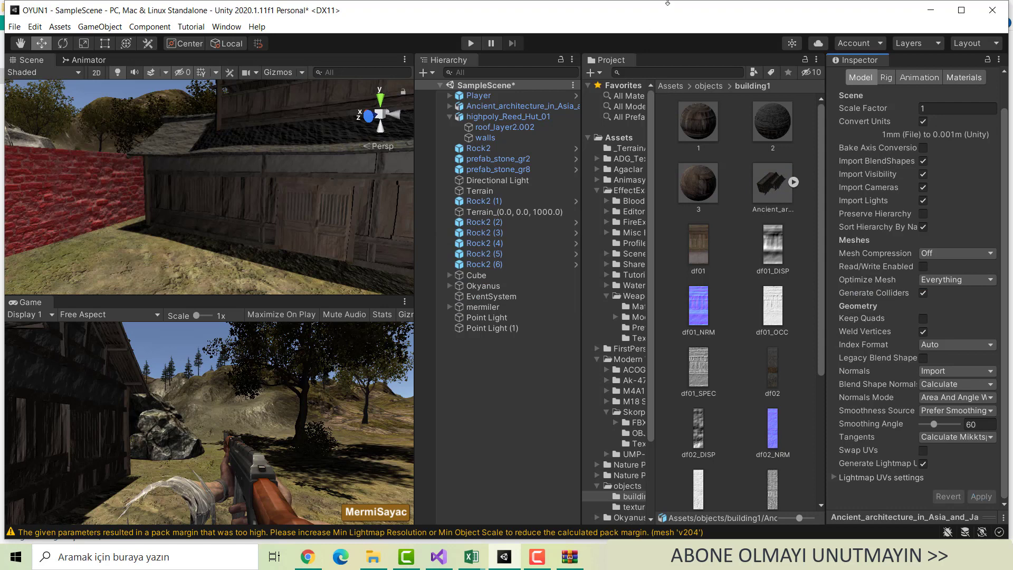
{"action": "left_click", "coordinate": [471, 43]}
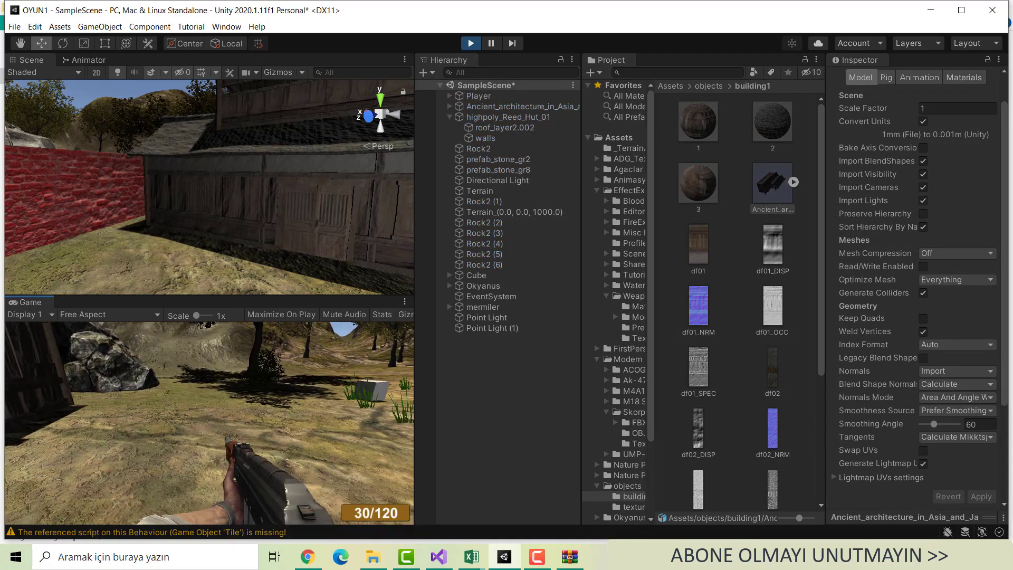
Walk up to the building's wooden wall and fire a burst of shots at it
{"action": "key", "text": "w"}
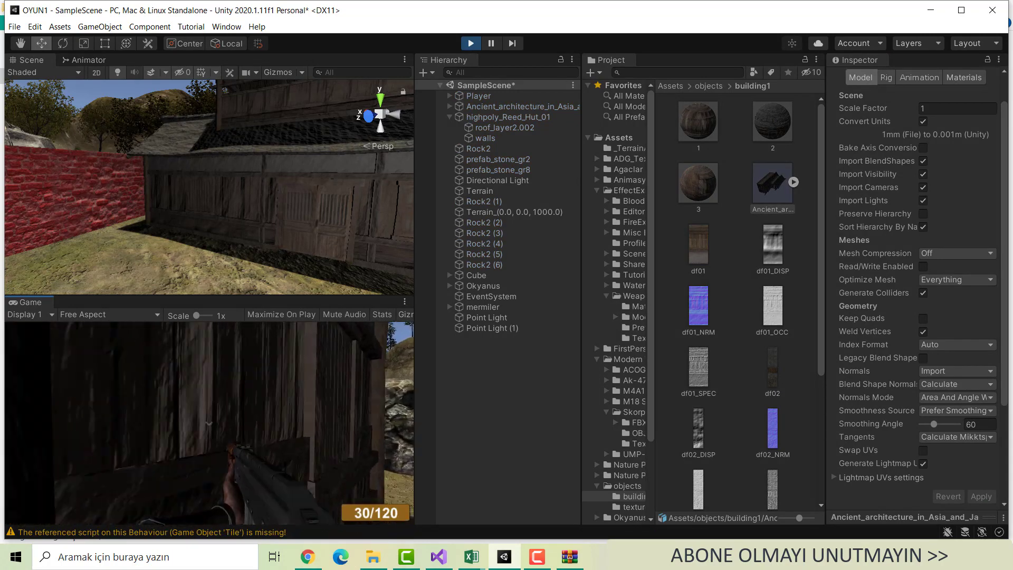
{"action": "key", "text": "w"}
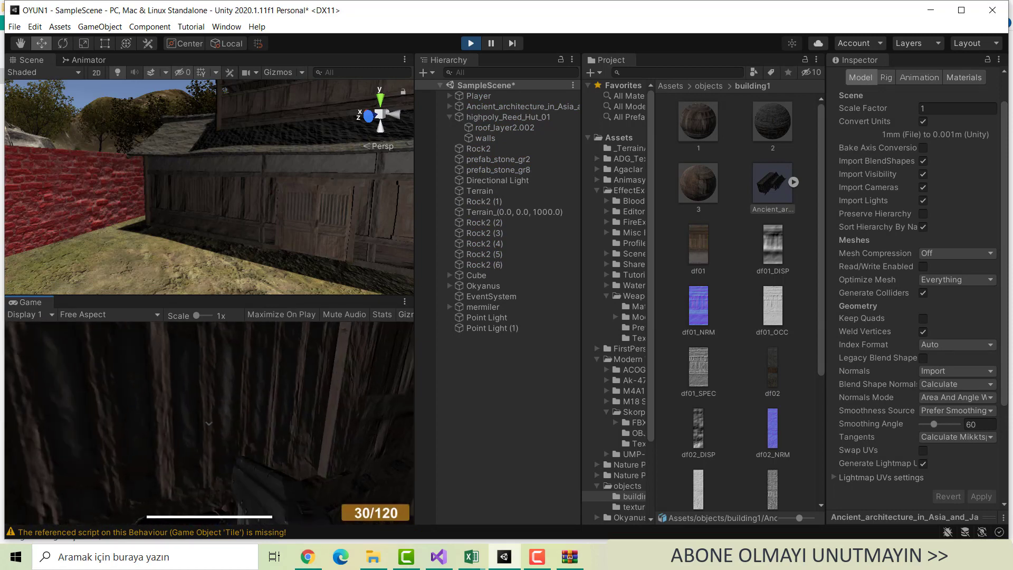
{"action": "key", "text": "w"}
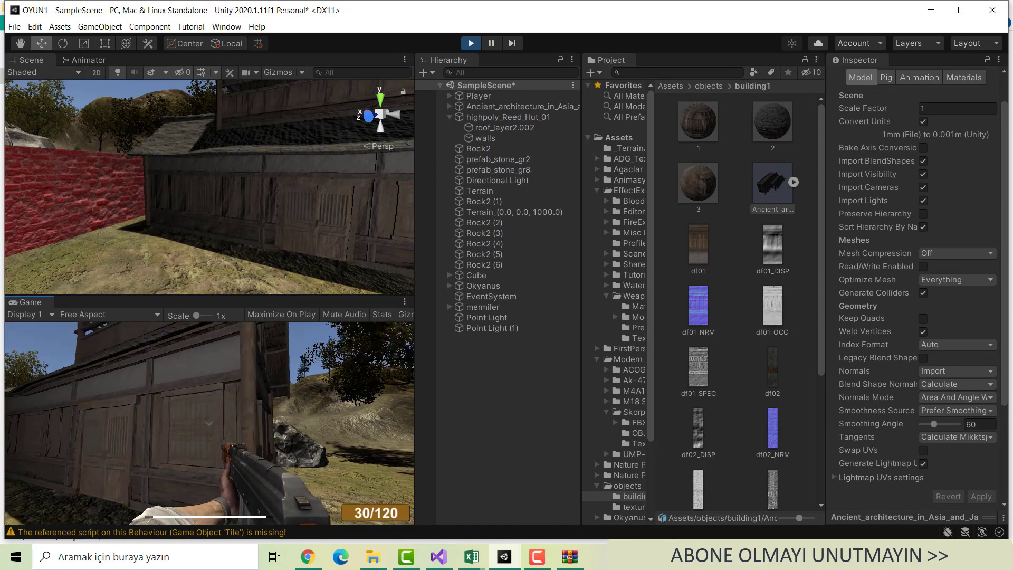
{"action": "key", "text": "w"}
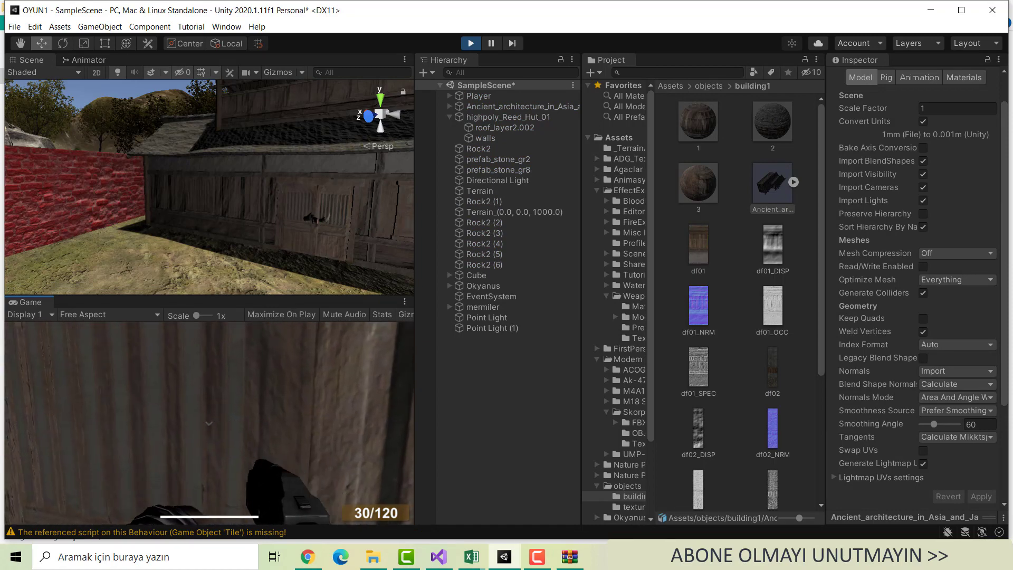
{"action": "left_click", "coordinate": [209, 423]}
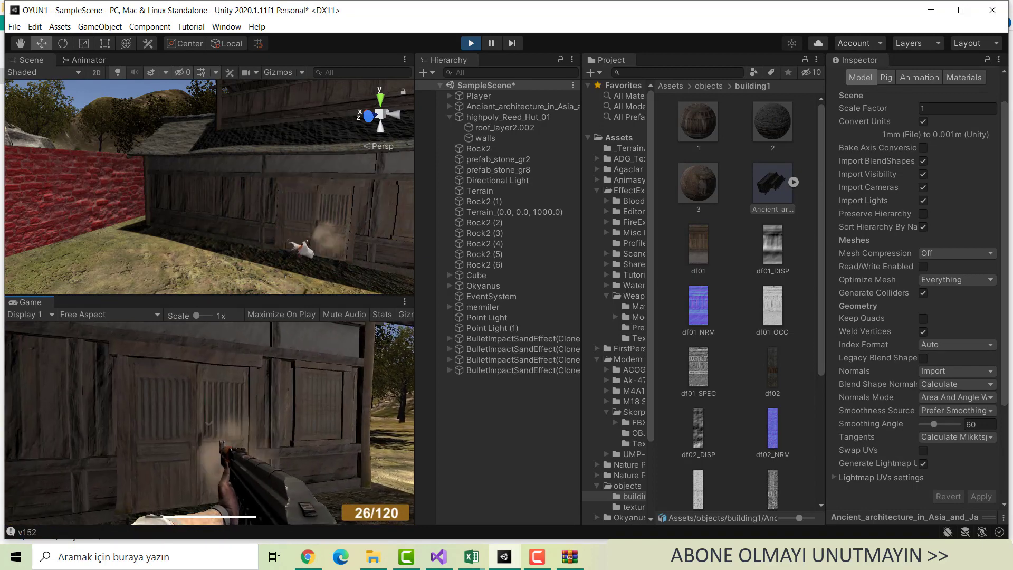
{"action": "left_click", "coordinate": [209, 423]}
{"action": "left_click", "coordinate": [209, 423]}
{"action": "left_click", "coordinate": [209, 423]}
{"action": "left_click", "coordinate": [209, 423]}
{"action": "left_click", "coordinate": [209, 423]}
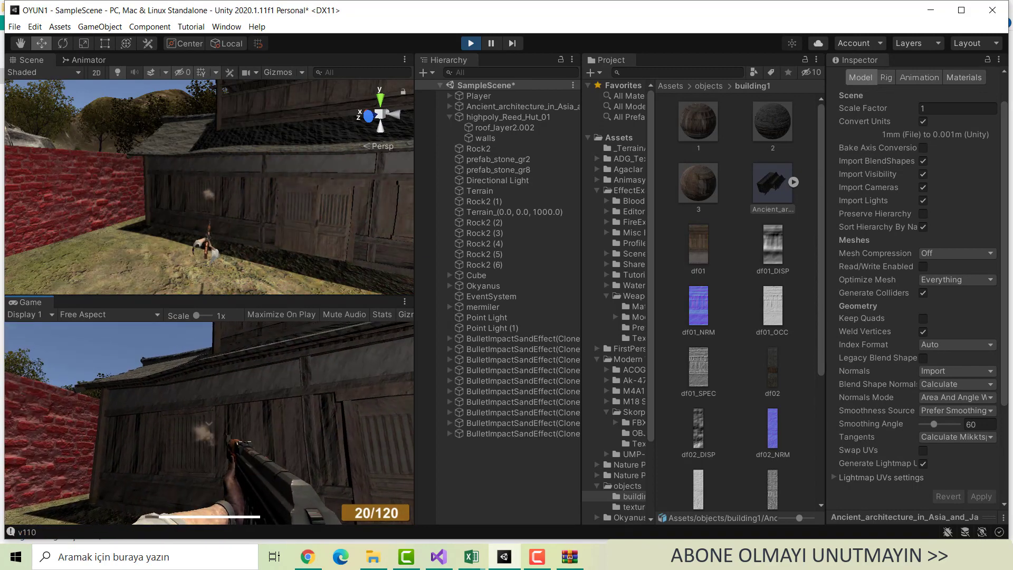
{"action": "left_click", "coordinate": [208, 423]}
{"action": "left_click", "coordinate": [209, 423]}
{"action": "left_click", "coordinate": [209, 423]}
Walk repeatedly into the wooden wall to test that its collider blocks the player
{"action": "key", "text": "w"}
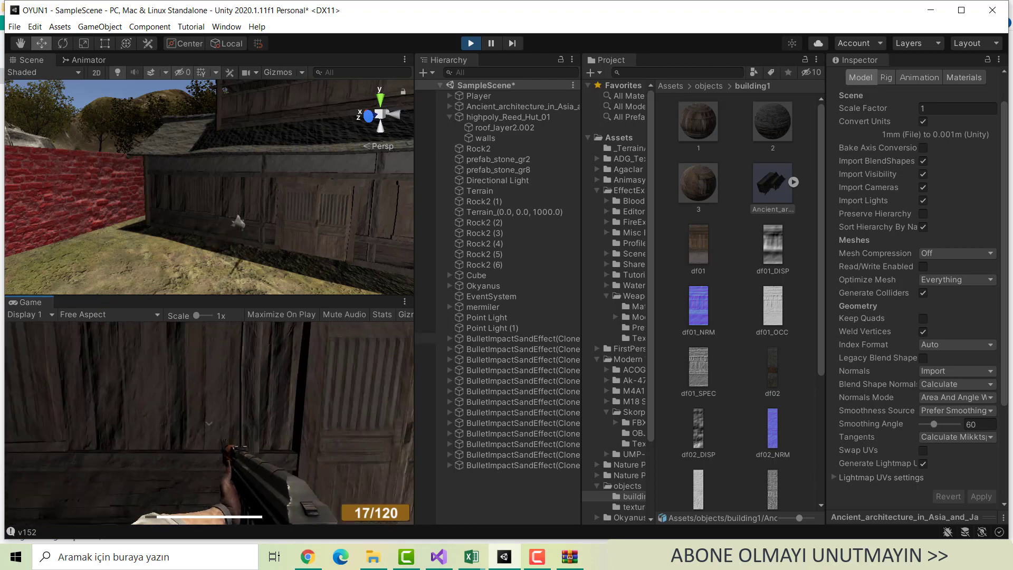
{"action": "key", "text": "s"}
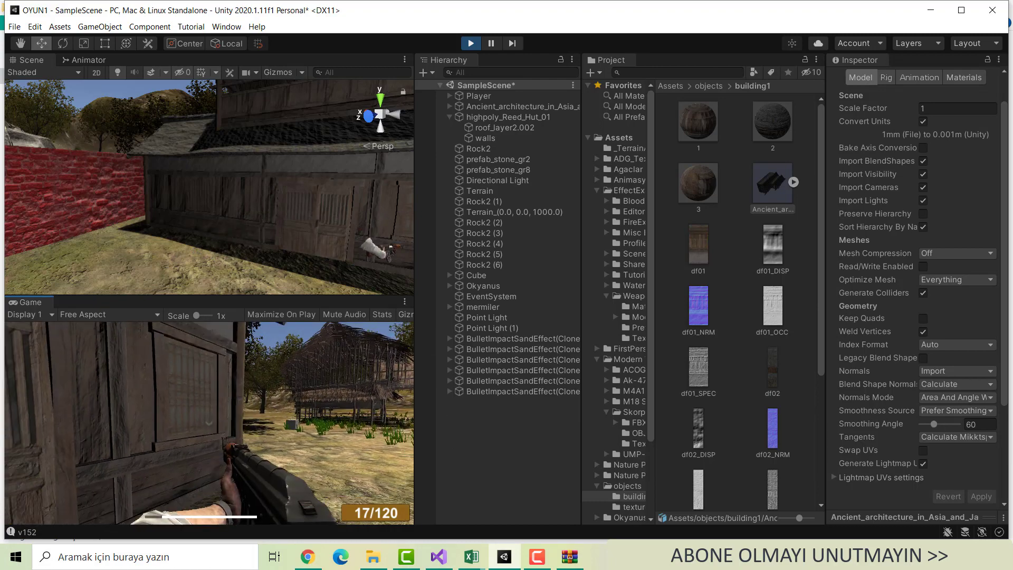
{"action": "key", "text": "w"}
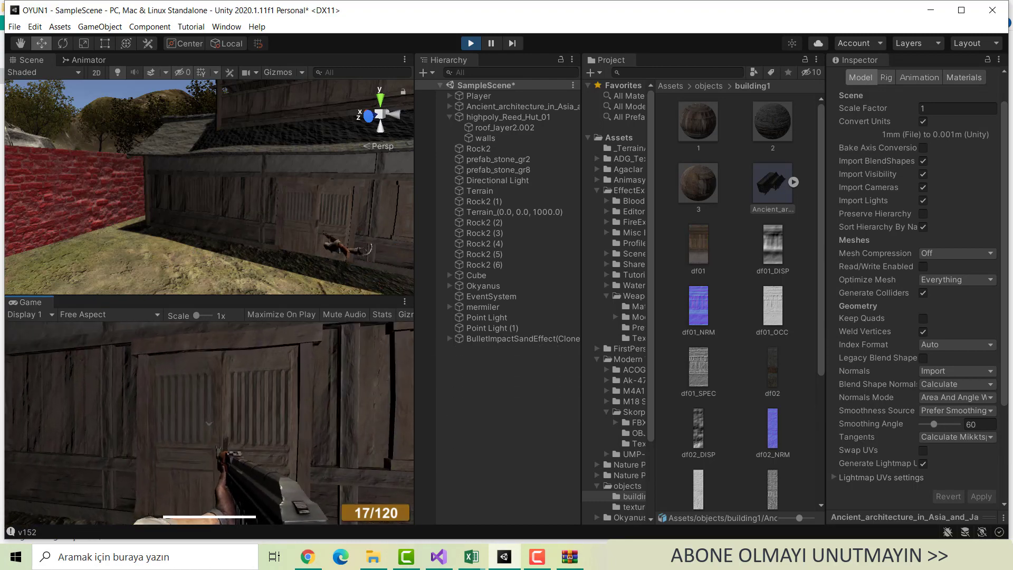
{"action": "key", "text": "s"}
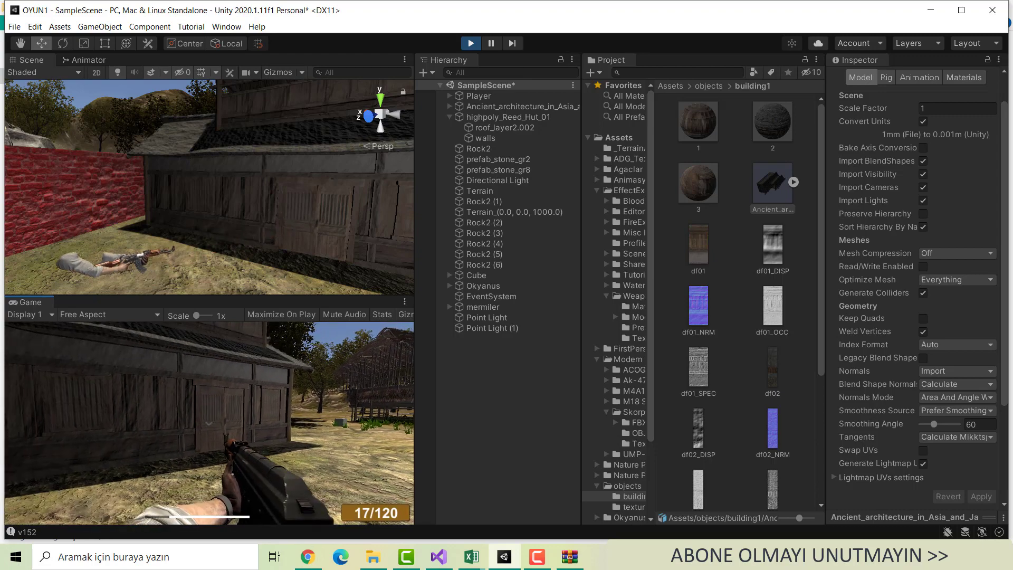
{"action": "key", "text": "w"}
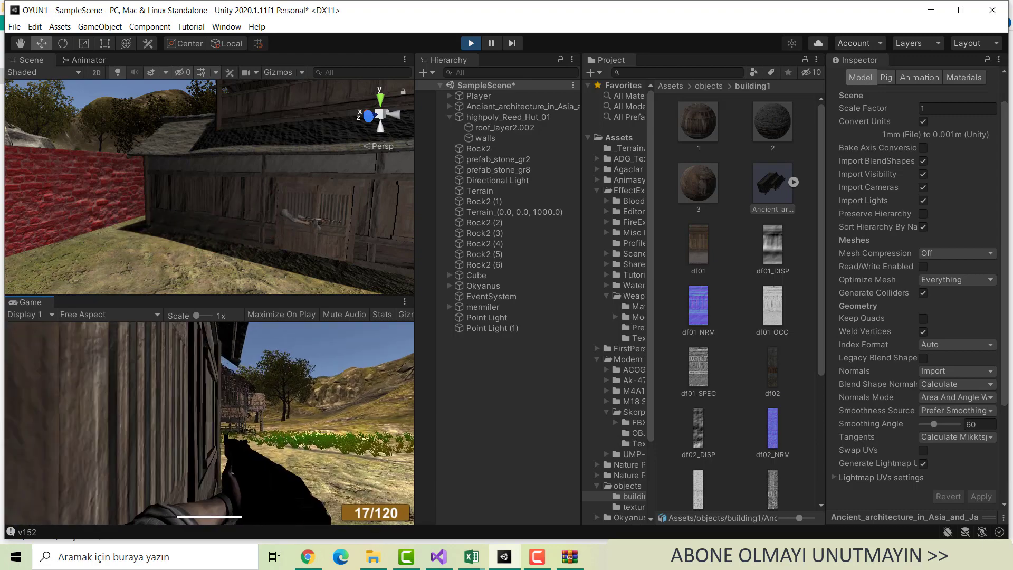
{"action": "key", "text": "w"}
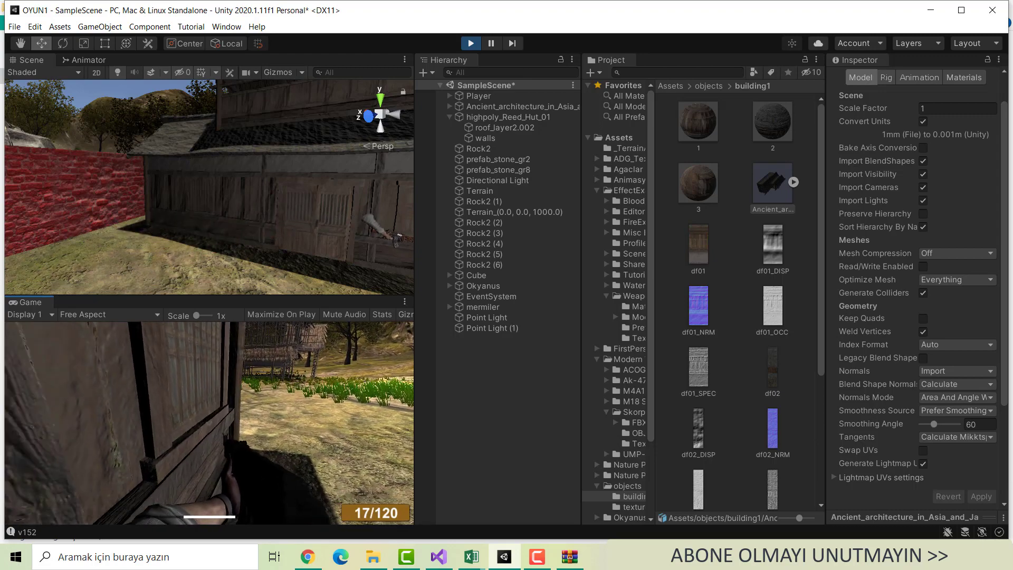
{"action": "key", "text": "s"}
Fire the remaining rounds at the building wall, then reload the weapon
{"action": "left_click", "coordinate": [209, 422]}
{"action": "left_click", "coordinate": [209, 422]}
{"action": "left_click", "coordinate": [209, 422]}
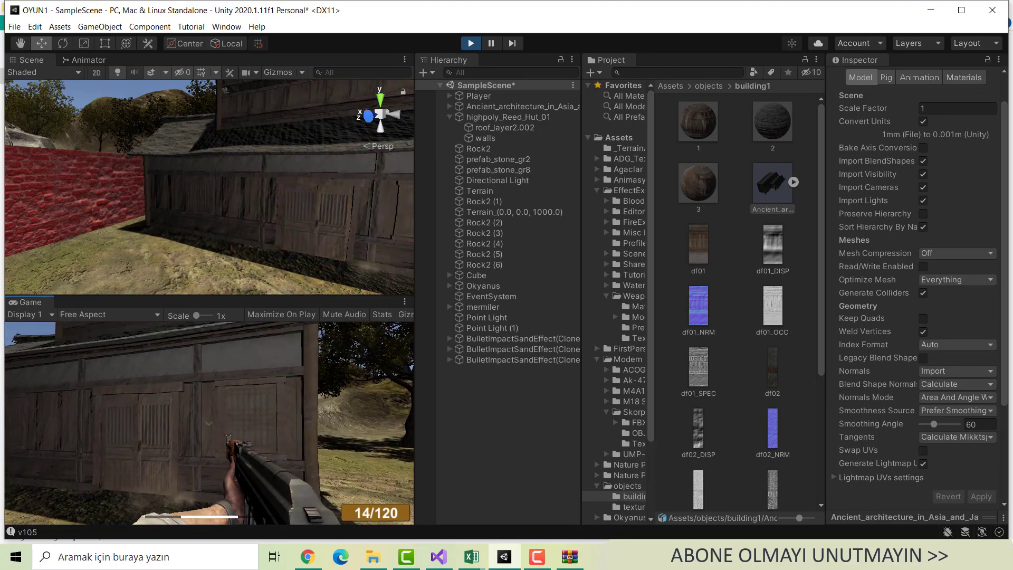
{"action": "left_click", "coordinate": [210, 422]}
{"action": "left_click", "coordinate": [209, 422]}
{"action": "left_click", "coordinate": [210, 422]}
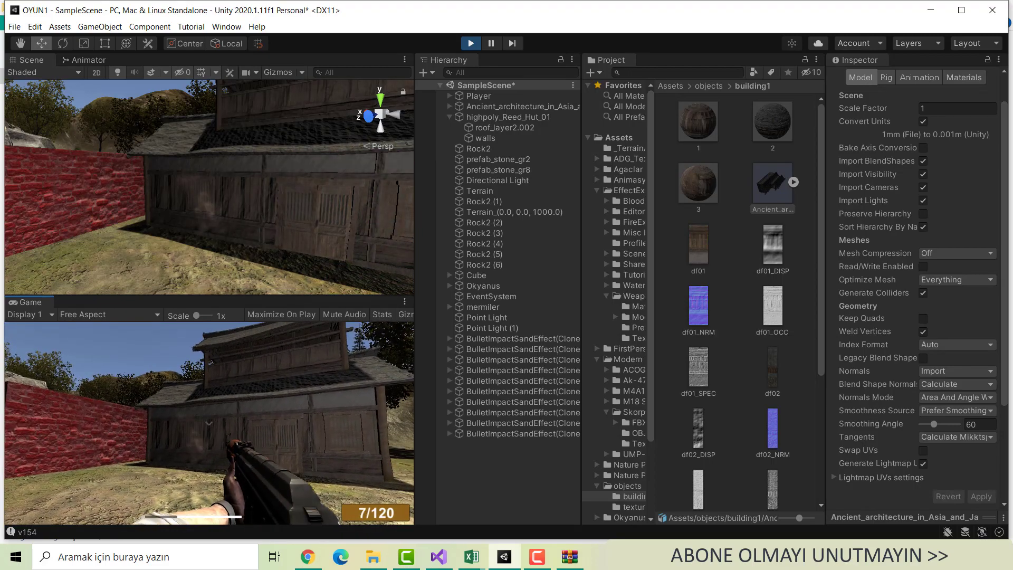
{"action": "left_click", "coordinate": [209, 422]}
{"action": "left_click", "coordinate": [209, 423]}
{"action": "left_click", "coordinate": [210, 423]}
{"action": "left_click", "coordinate": [209, 424]}
{"action": "left_click", "coordinate": [209, 424]}
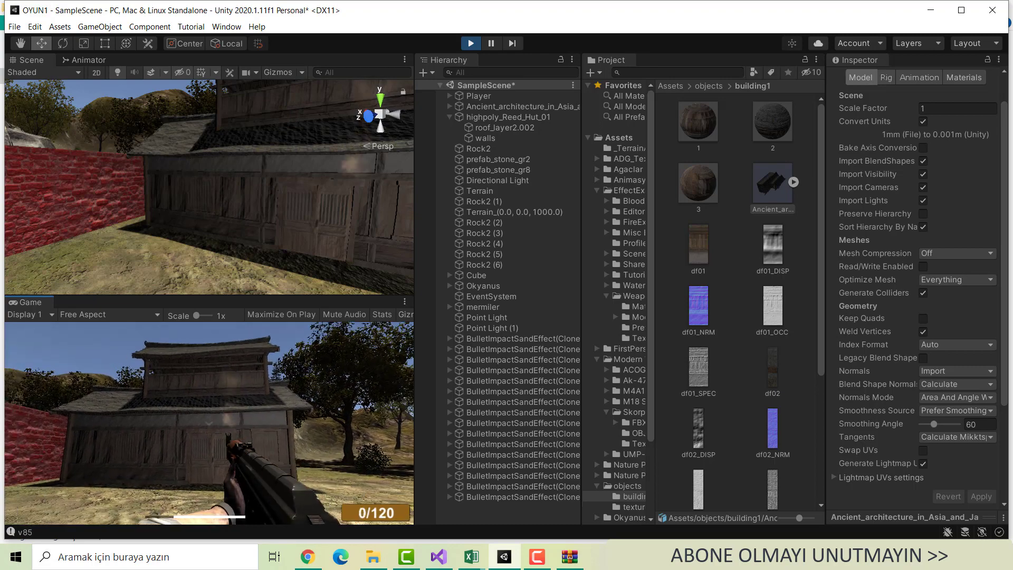
{"action": "key", "text": "r"}
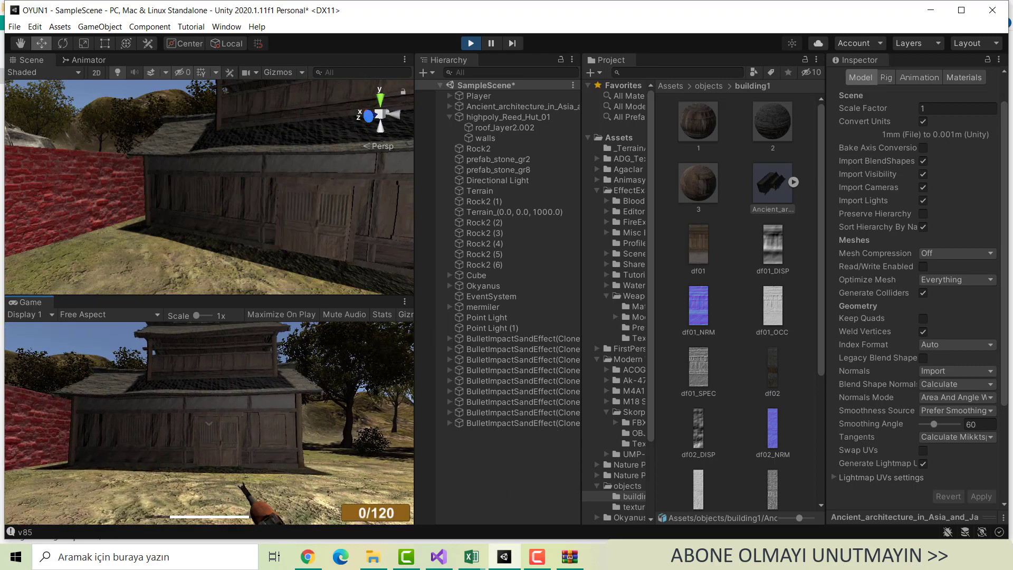
Move closer to the building, widen the views slightly and stop the game
{"action": "key", "text": "w"}
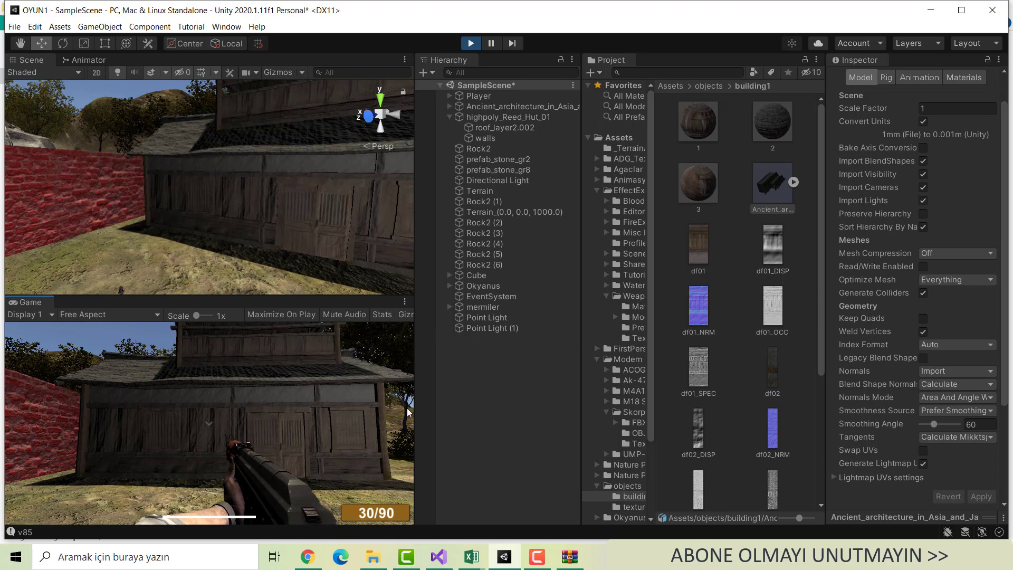
{"action": "left_click_drag", "start_coordinate": [409, 403], "coordinate": [481, 47]}
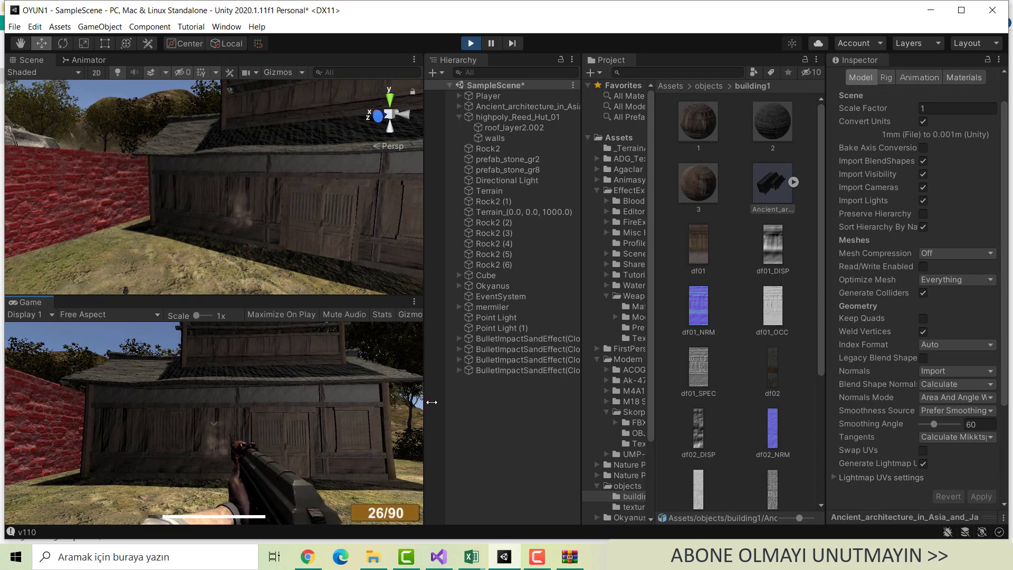
{"action": "left_click", "coordinate": [473, 42]}
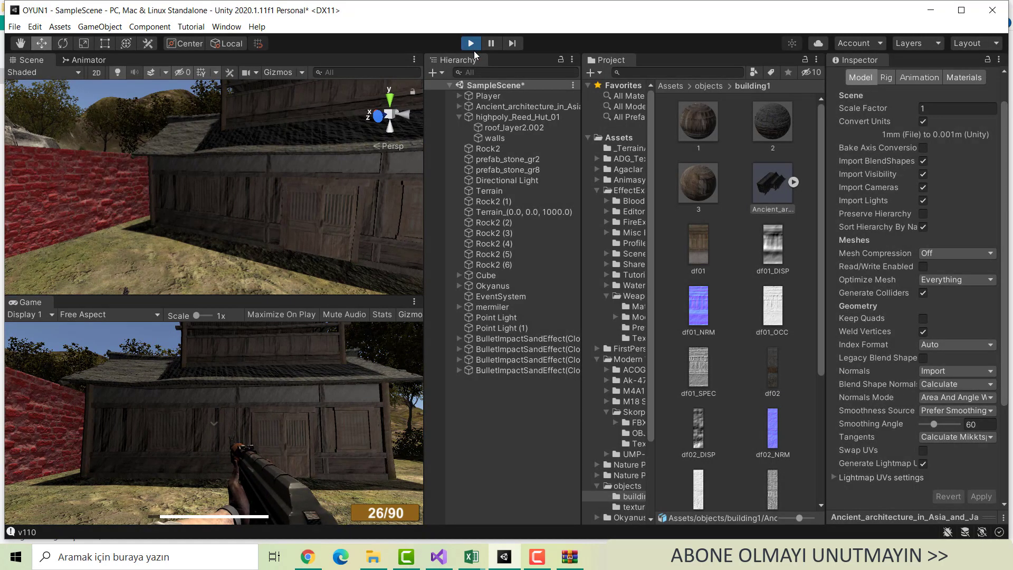
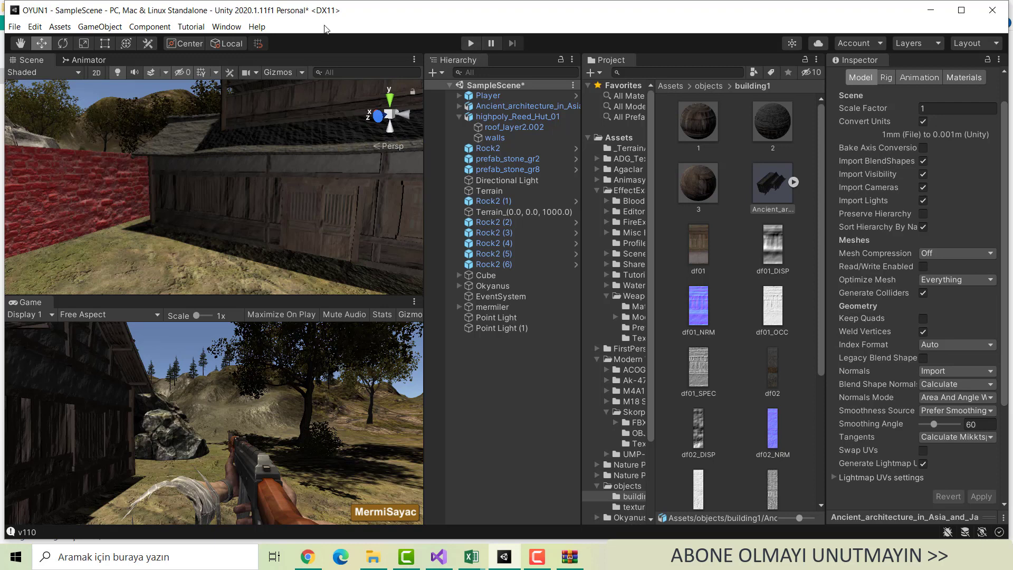
Assign the df01_DISP texture as material 1's height map
{"action": "left_click", "coordinate": [708, 133]}
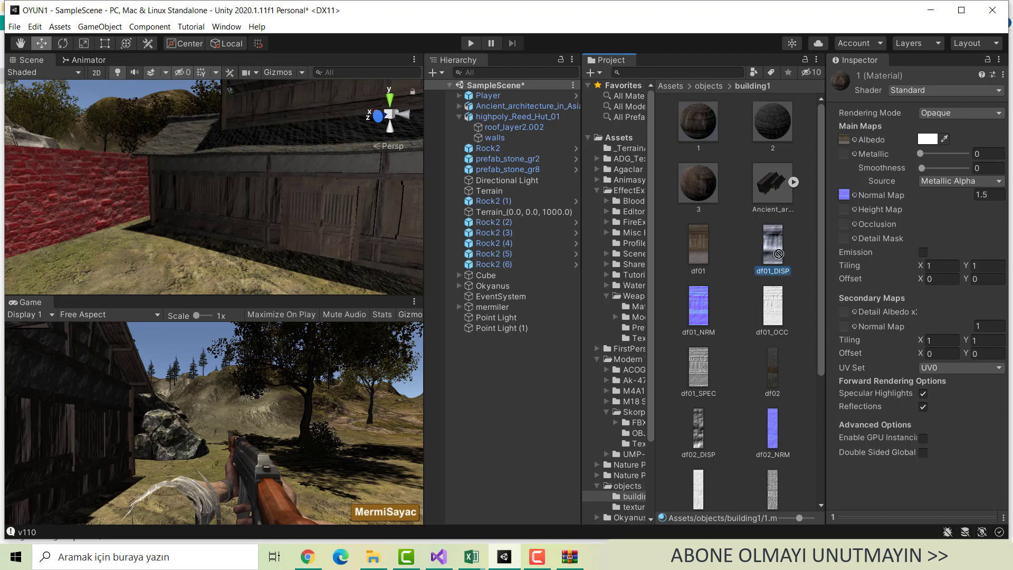
{"action": "left_click_drag", "start_coordinate": [774, 254], "coordinate": [843, 211]}
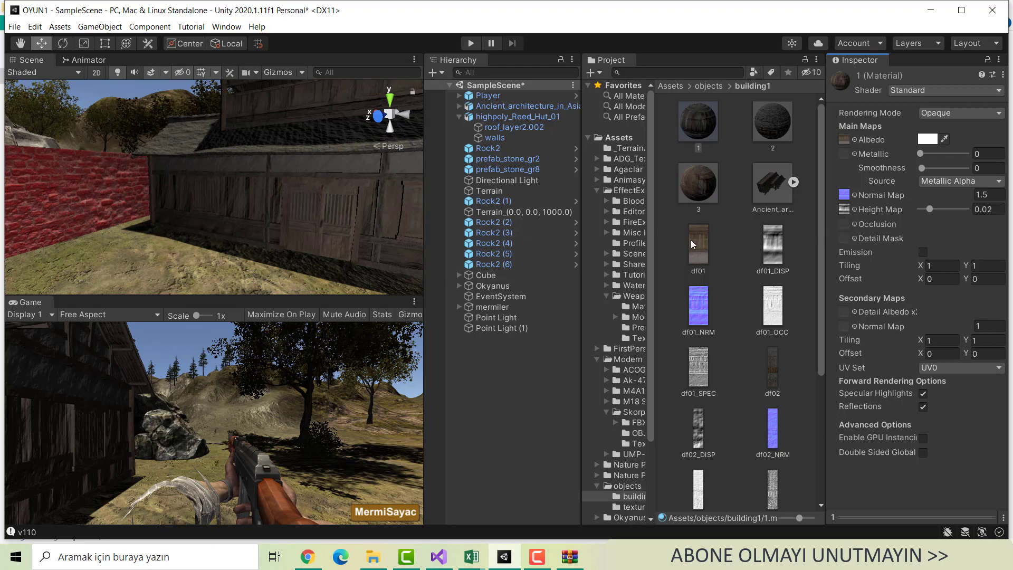
Assign df03_DISP from further down the Project grid as material 3's height map
{"action": "left_click", "coordinate": [707, 192]}
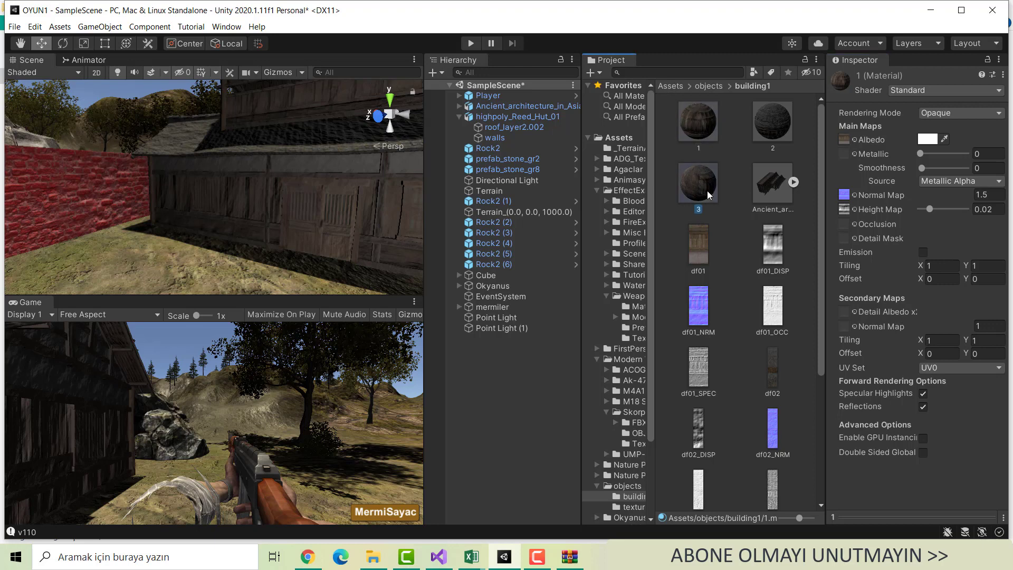
{"action": "scroll", "coordinate": [762, 464], "scroll_direction": "down", "scroll_amount": 3}
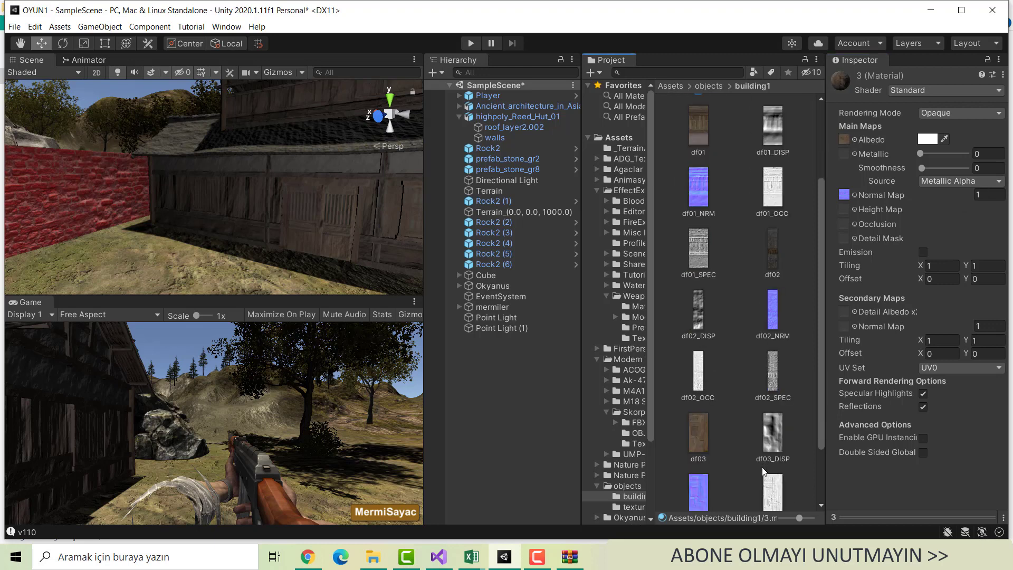
{"action": "scroll", "coordinate": [762, 466], "scroll_direction": "down", "scroll_amount": 3}
{"action": "scroll", "coordinate": [722, 417], "scroll_direction": "down", "scroll_amount": 1}
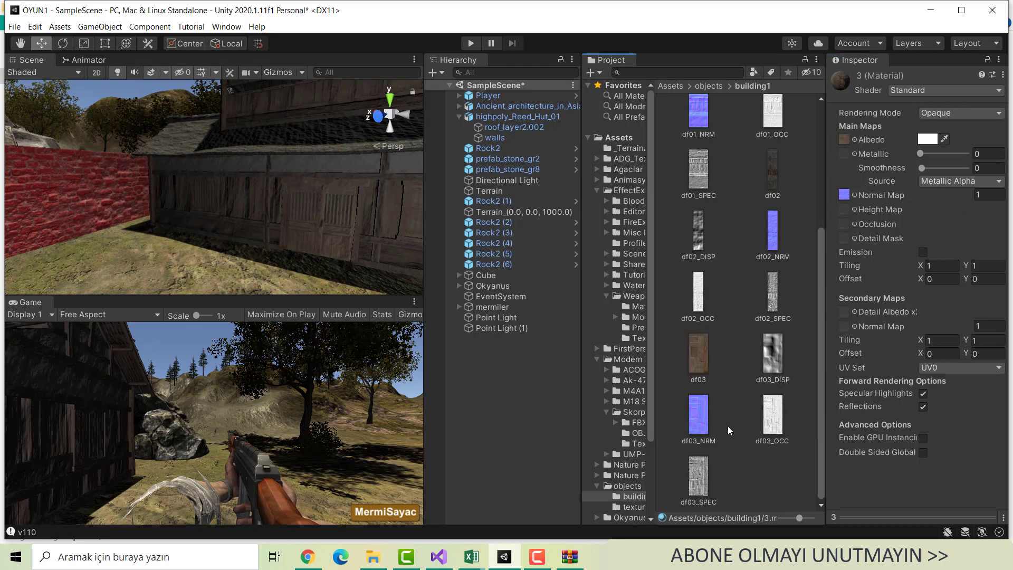
{"action": "left_click_drag", "start_coordinate": [771, 354], "coordinate": [846, 212]}
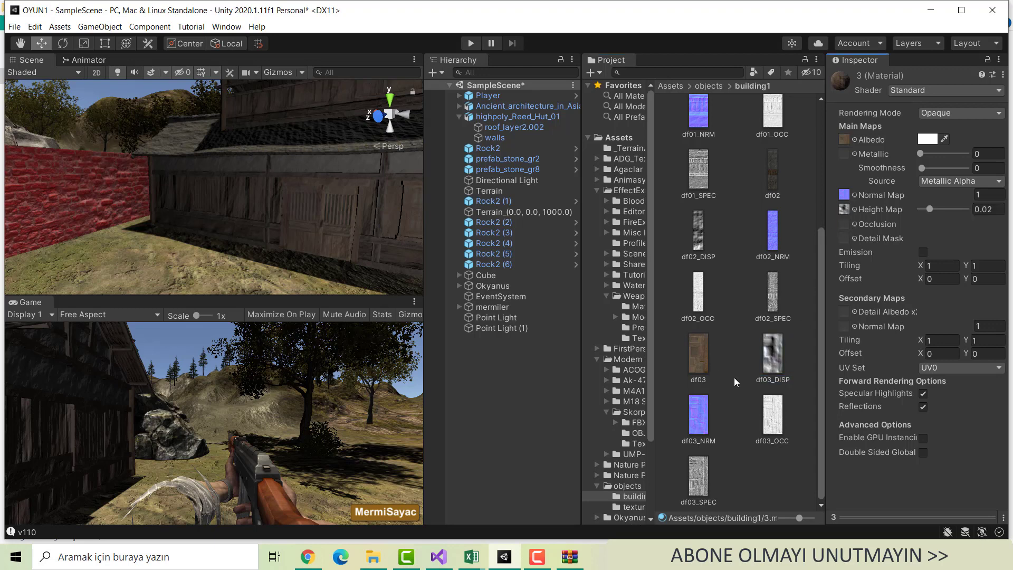
{"action": "scroll", "coordinate": [716, 312], "scroll_direction": "up", "scroll_amount": 3}
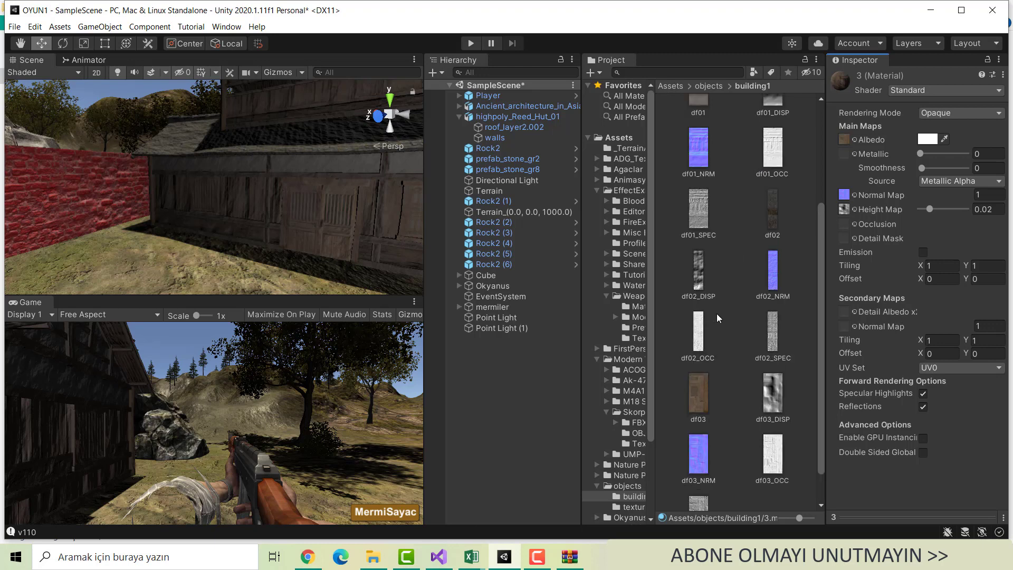
{"action": "scroll", "coordinate": [720, 315], "scroll_direction": "up", "scroll_amount": 2}
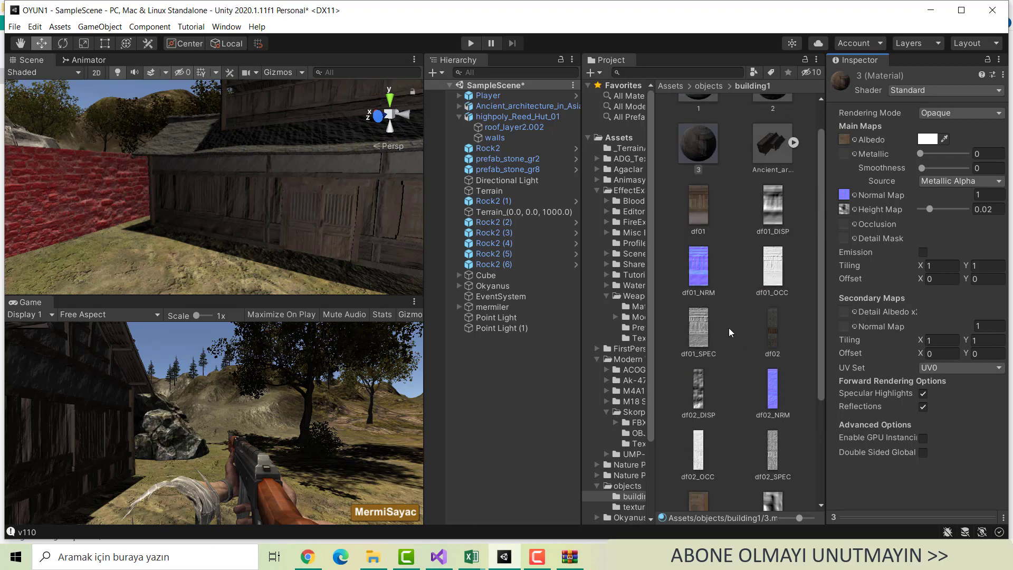
{"action": "scroll", "coordinate": [729, 327], "scroll_direction": "down", "scroll_amount": 2}
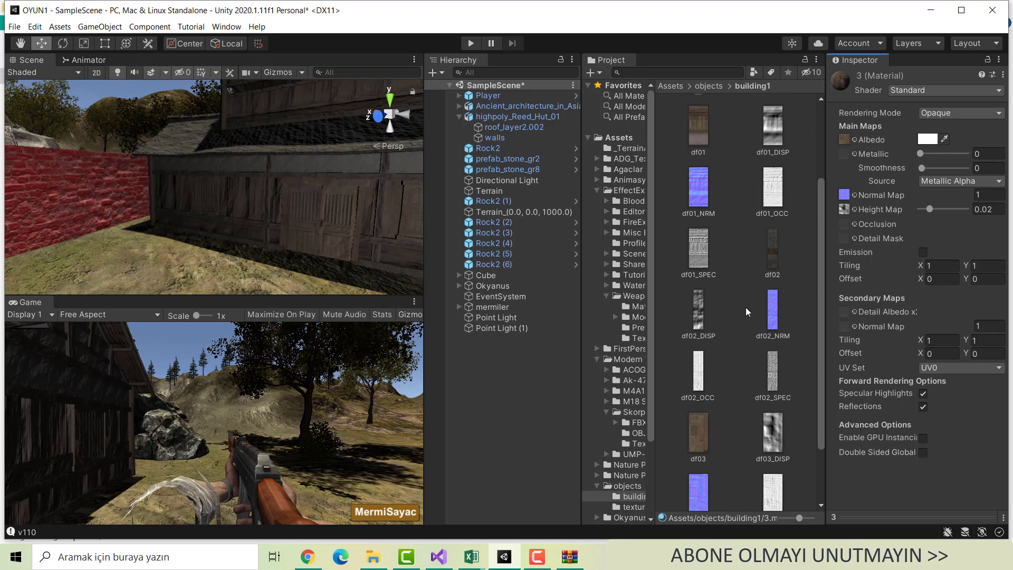
{"action": "scroll", "coordinate": [745, 307], "scroll_direction": "up", "scroll_amount": 3}
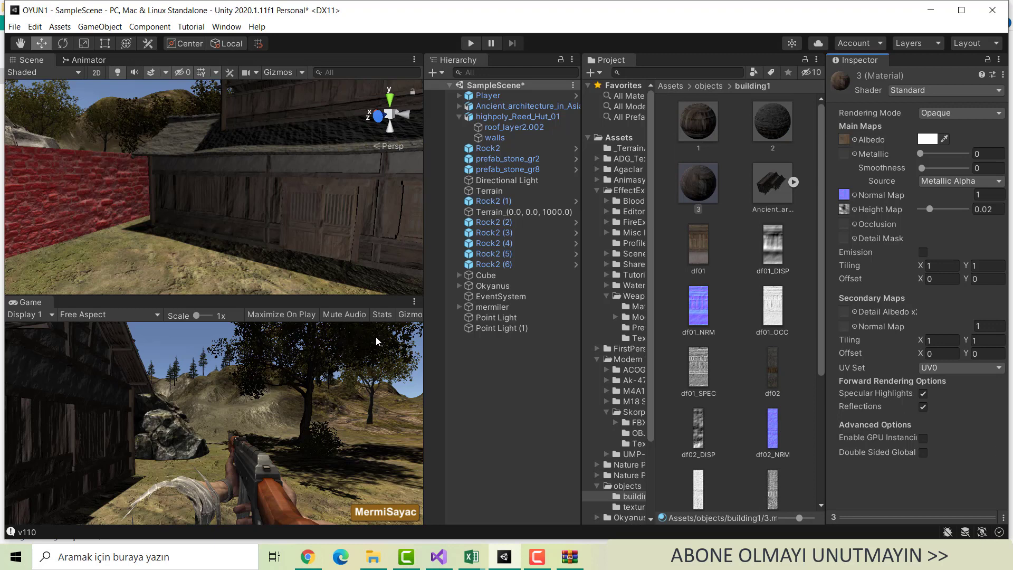
Fly around the hut to inspect its front, roof and surroundings, ending on the whole hut
{"action": "right_click_drag", "start_coordinate": [239, 260], "coordinate": [351, 235]}
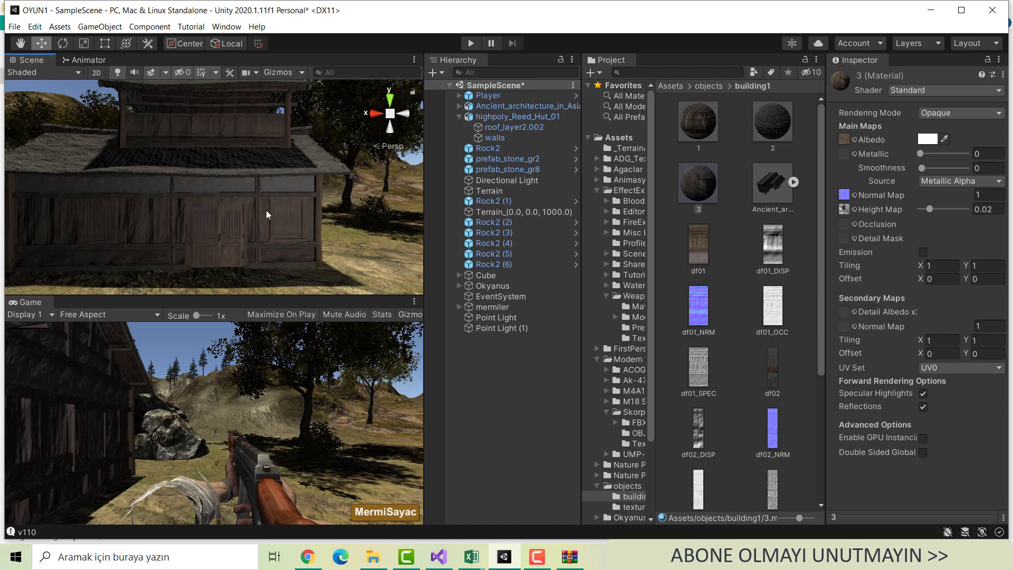
{"action": "mouse_move", "coordinate": [266, 211]}
{"action": "right_mouse_down"}
{"action": "mouse_move", "coordinate": [333, 260]}
{"action": "mouse_move", "coordinate": [351, 308]}
{"action": "mouse_move", "coordinate": [381, 236]}
{"action": "right_mouse_up"}
{"action": "right_click_drag", "start_coordinate": [305, 201], "coordinate": [176, 239]}
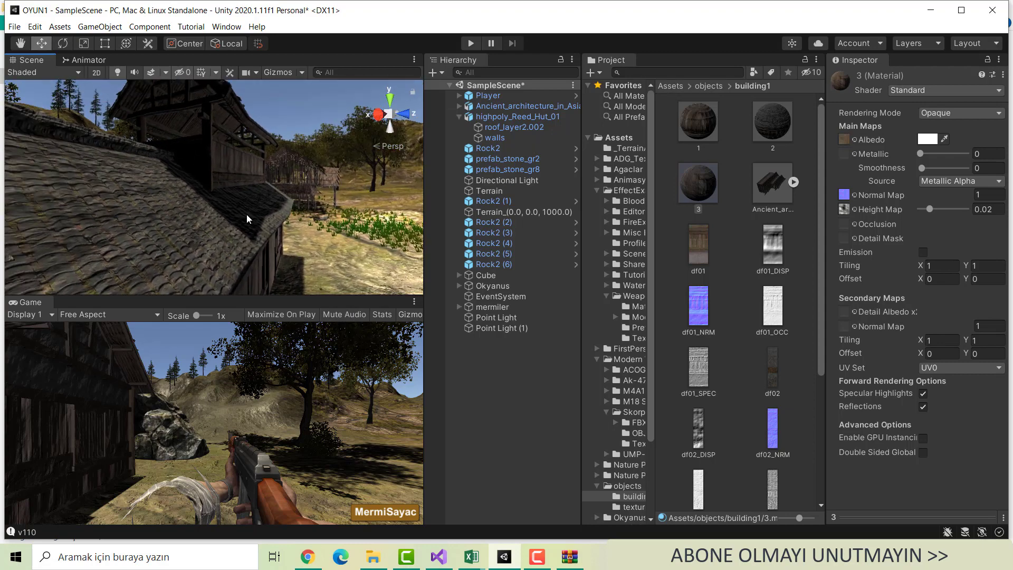
{"action": "mouse_move", "coordinate": [255, 226]}
{"action": "right_mouse_down"}
{"action": "mouse_move", "coordinate": [135, 247]}
{"action": "mouse_move", "coordinate": [120, 218]}
{"action": "mouse_move", "coordinate": [132, 264]}
{"action": "right_mouse_up"}
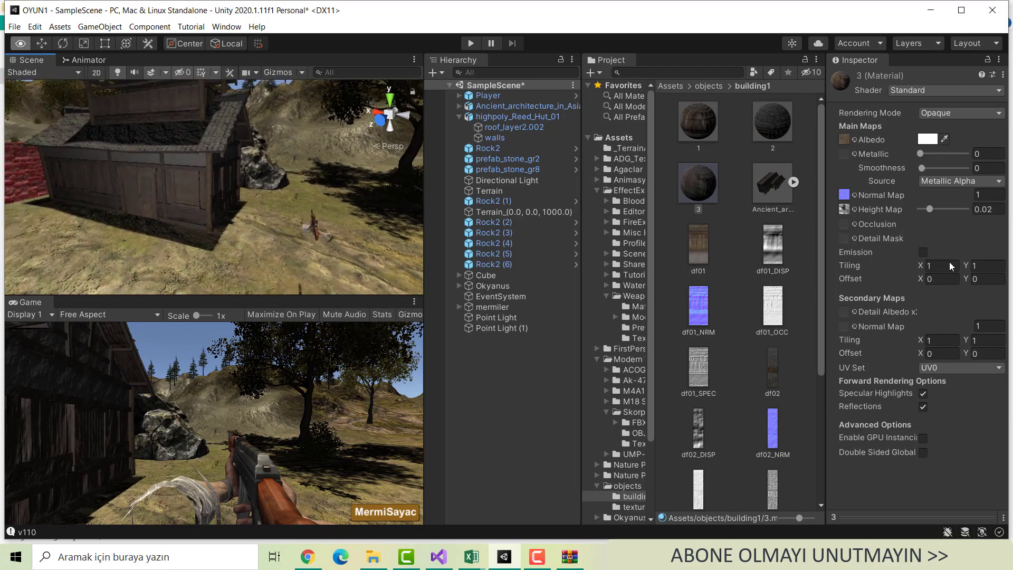
{"action": "right_click_drag", "start_coordinate": [253, 222], "coordinate": [209, 260]}
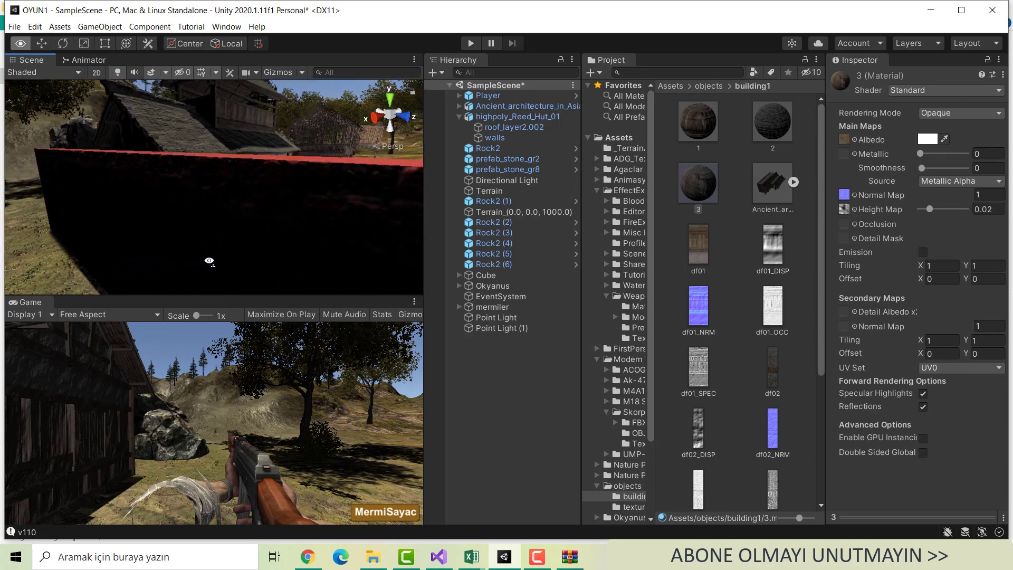
{"action": "right_click_drag", "start_coordinate": [209, 260], "coordinate": [149, 195]}
{"action": "left_click", "coordinate": [150, 184]}
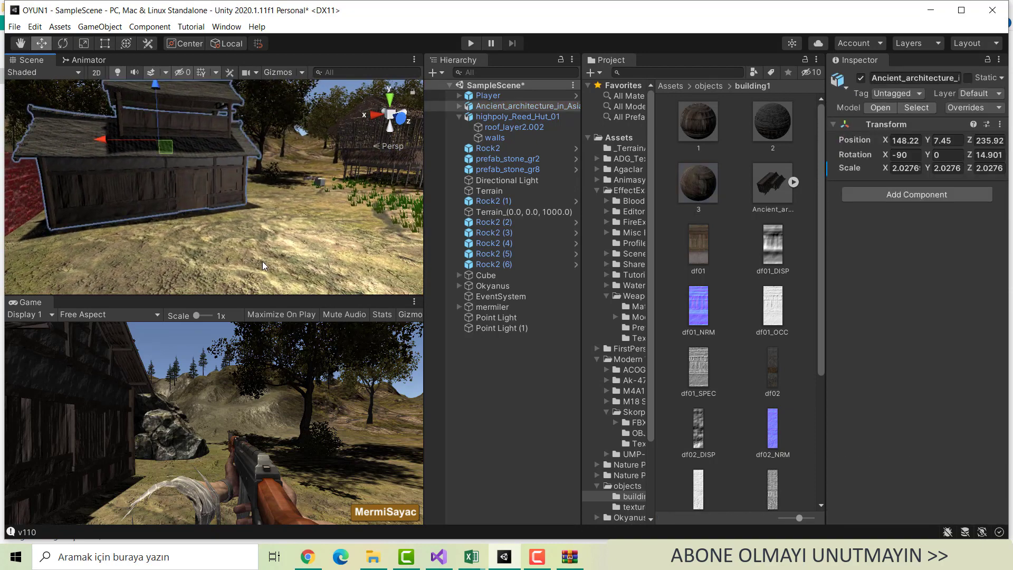
{"action": "left_click", "coordinate": [265, 273]}
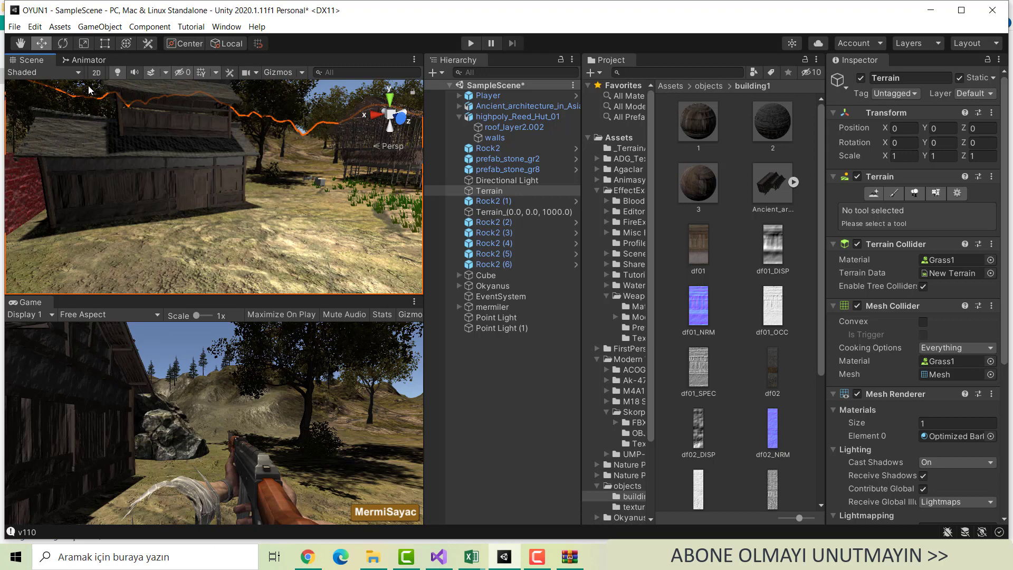
{"action": "left_click", "coordinate": [144, 163]}
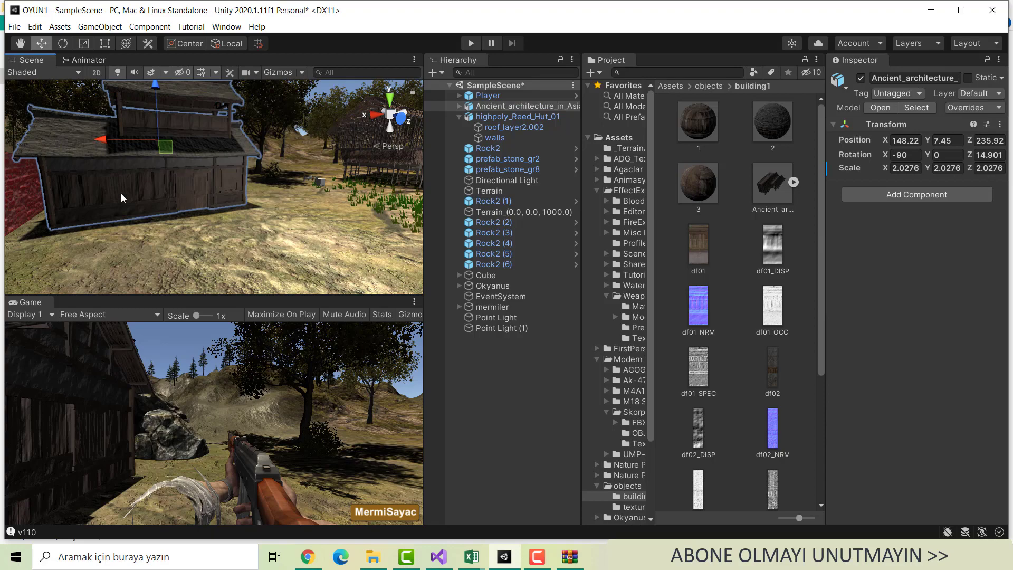
{"action": "mouse_move", "coordinate": [189, 118]}
{"action": "right_mouse_down"}
{"action": "mouse_move", "coordinate": [306, 137]}
{"action": "mouse_move", "coordinate": [32, 230]}
{"action": "right_mouse_up"}
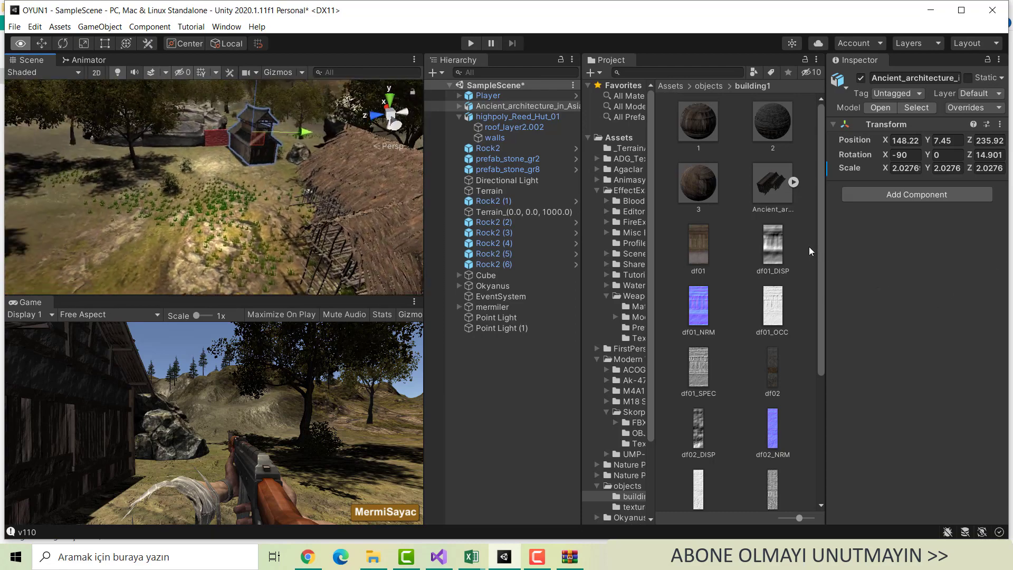
{"action": "mouse_move", "coordinate": [31, 230]}
{"action": "right_mouse_down"}
{"action": "mouse_move", "coordinate": [802, 203]}
{"action": "mouse_move", "coordinate": [877, 185]}
{"action": "right_mouse_up"}
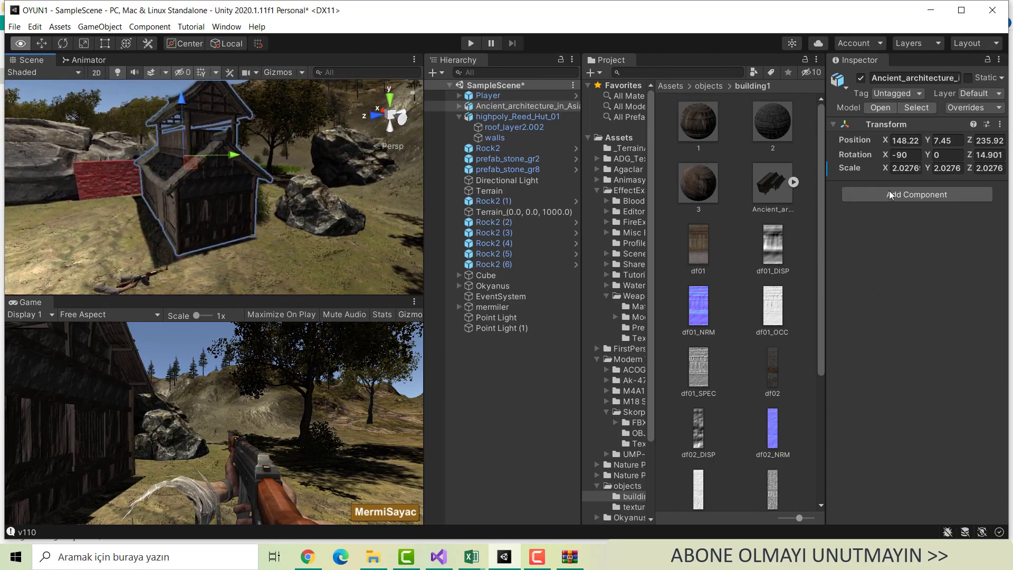
{"action": "mouse_move", "coordinate": [876, 184]}
{"action": "right_mouse_down"}
{"action": "mouse_move", "coordinate": [931, 190]}
{"action": "mouse_move", "coordinate": [809, 185]}
{"action": "right_mouse_up"}
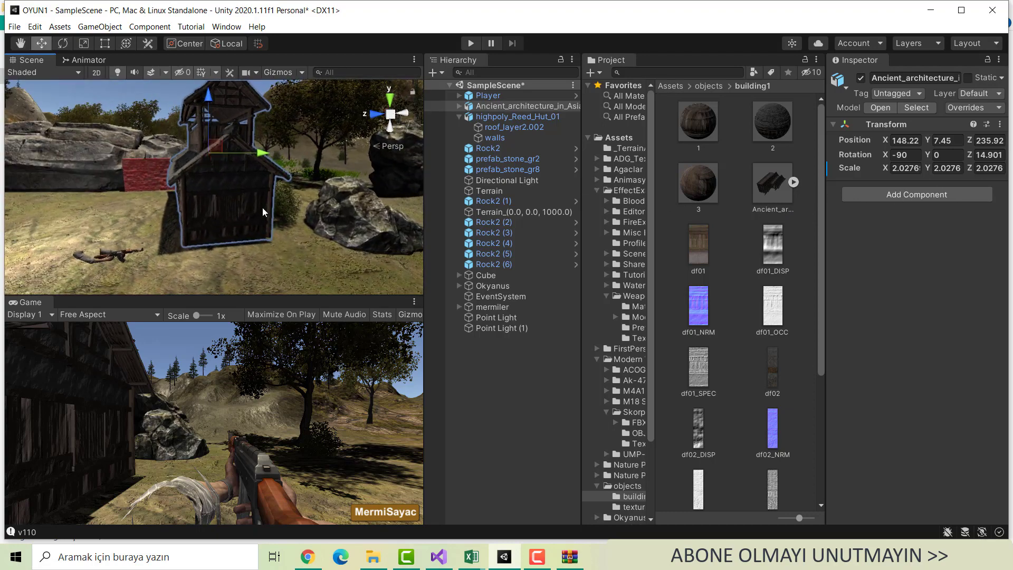
{"action": "mouse_move", "coordinate": [309, 253]}
{"action": "right_mouse_down"}
{"action": "mouse_move", "coordinate": [346, 203]}
{"action": "mouse_move", "coordinate": [236, 271]}
{"action": "right_mouse_up"}
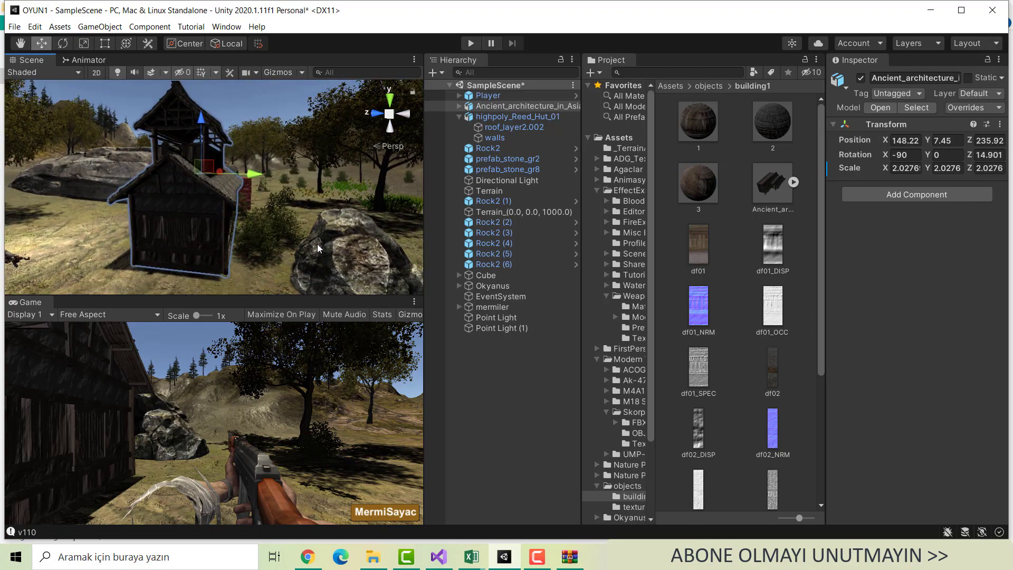
{"action": "mouse_move", "coordinate": [318, 244]}
{"action": "right_mouse_down"}
{"action": "mouse_move", "coordinate": [288, 238]}
{"action": "mouse_move", "coordinate": [323, 268]}
{"action": "mouse_move", "coordinate": [195, 264]}
{"action": "right_mouse_up"}
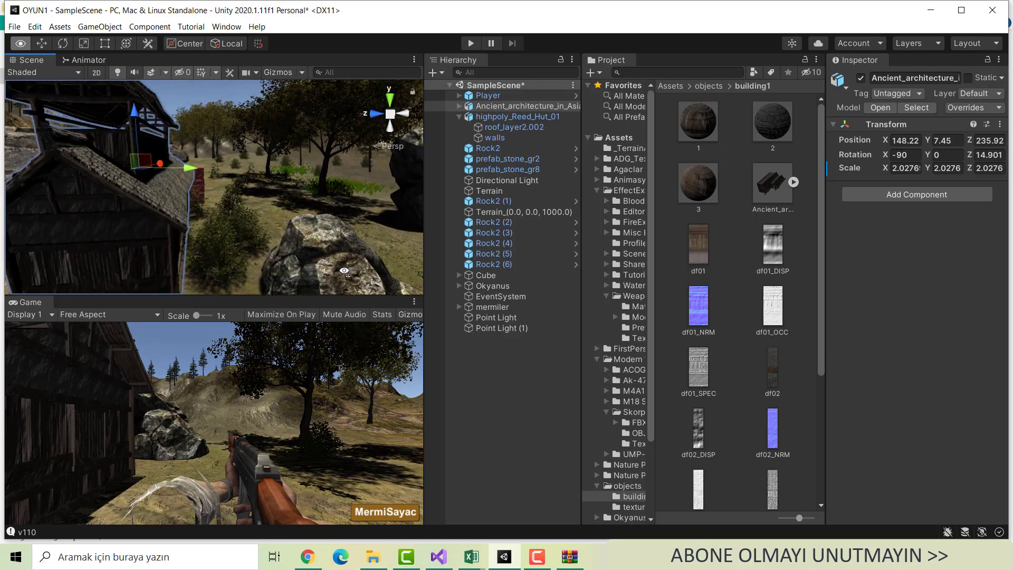
Select the hut's v118 mesh piece, then the terrain, tilting the view toward the ground
{"action": "left_click", "coordinate": [161, 248]}
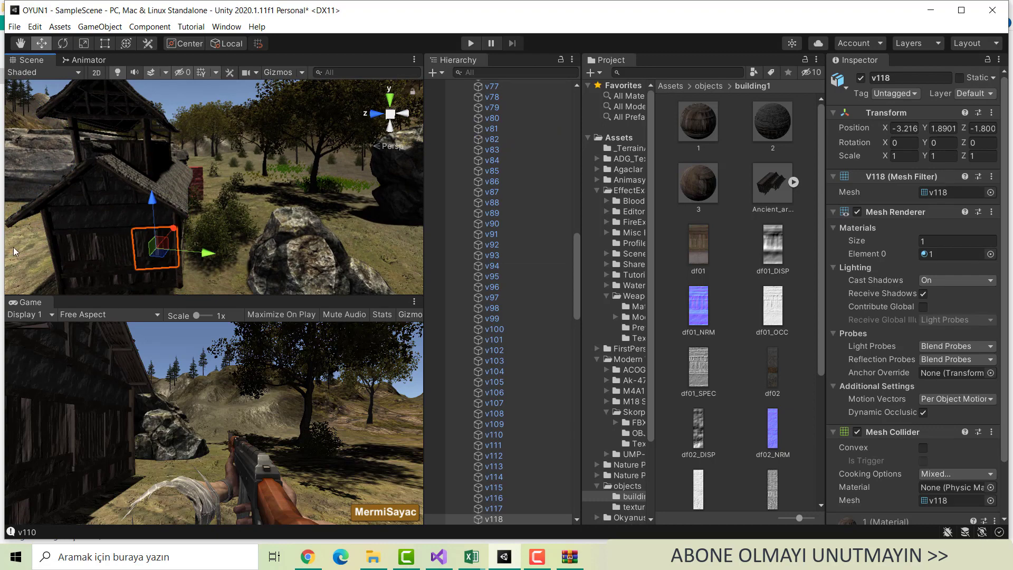
{"action": "left_click", "coordinate": [308, 189]}
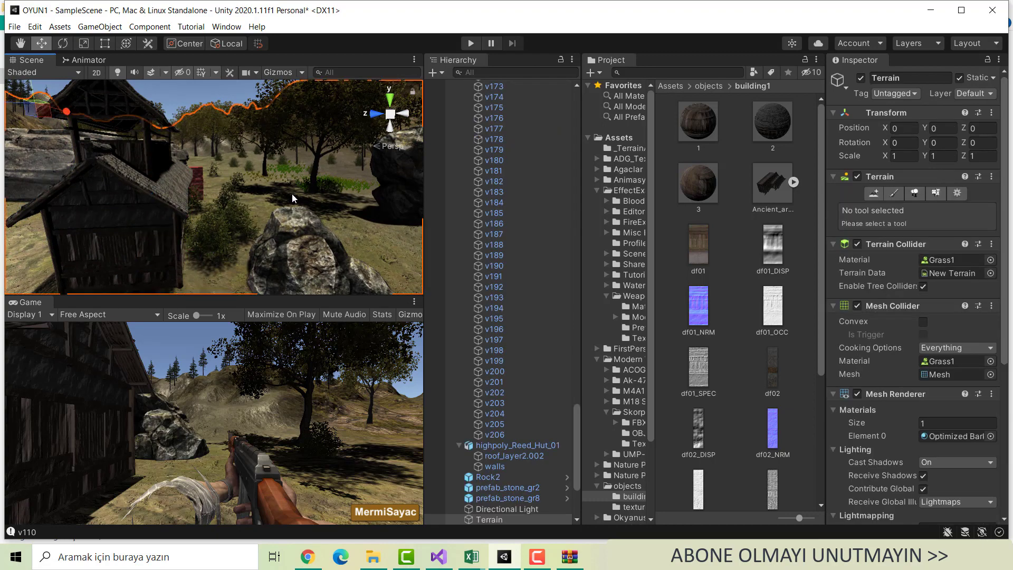
{"action": "mouse_move", "coordinate": [293, 194]}
{"action": "right_mouse_down"}
{"action": "mouse_move", "coordinate": [343, 195]}
{"action": "mouse_move", "coordinate": [170, 212]}
{"action": "mouse_move", "coordinate": [239, 168]}
{"action": "mouse_move", "coordinate": [175, 156]}
{"action": "mouse_move", "coordinate": [302, 232]}
{"action": "right_mouse_up"}
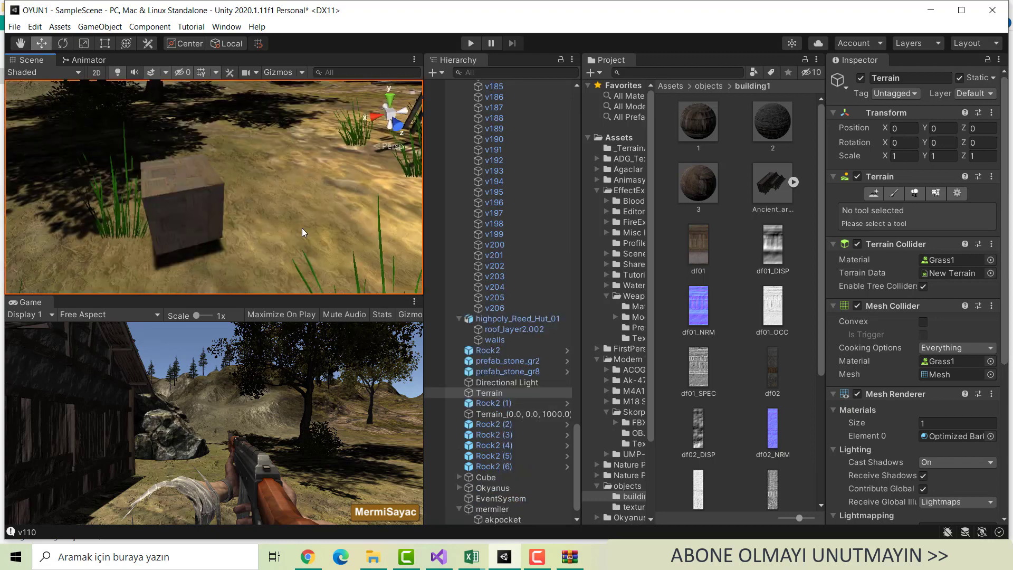